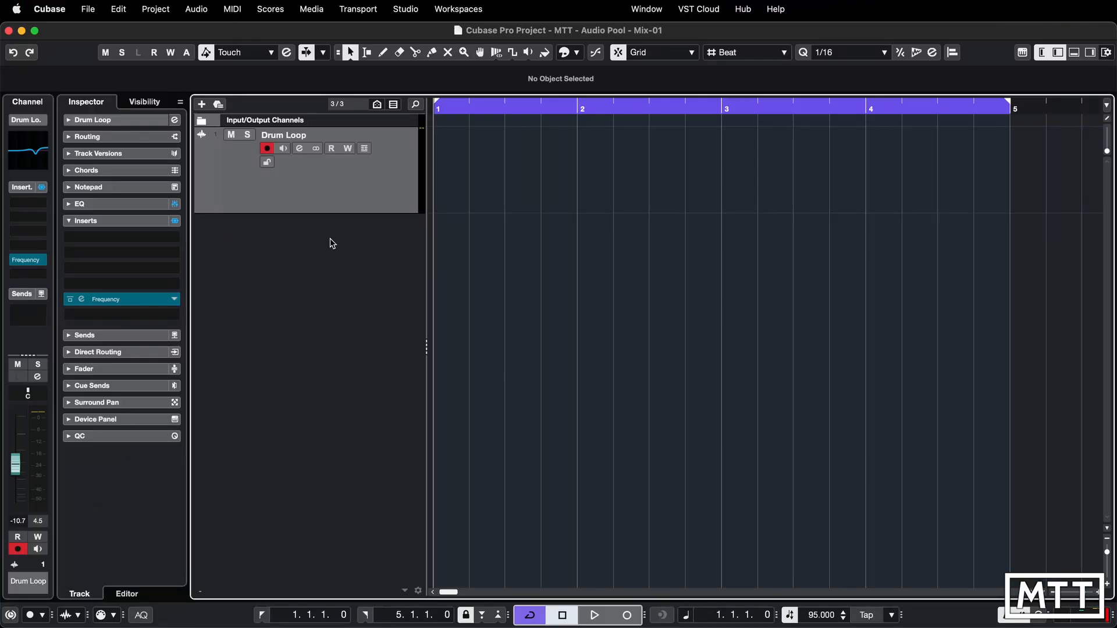
- Find the 085a drum loop in MediaBay and place it on the Drum Loop track at bar 1
click(317, 10)
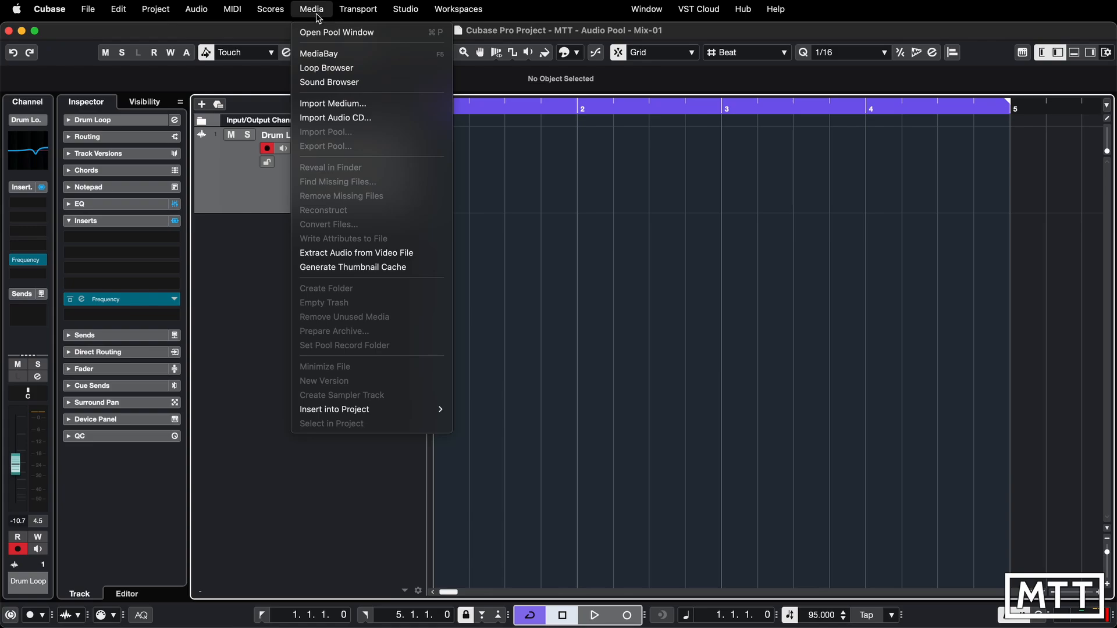
click(320, 52)
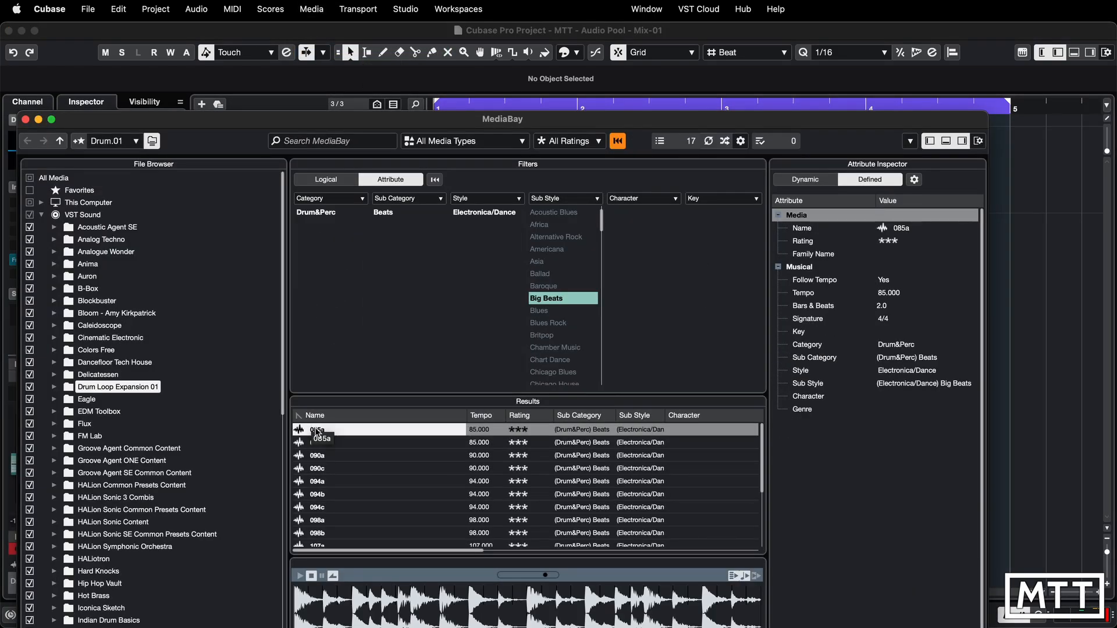
drag(355, 129, 412, 263)
drag(375, 566, 437, 204)
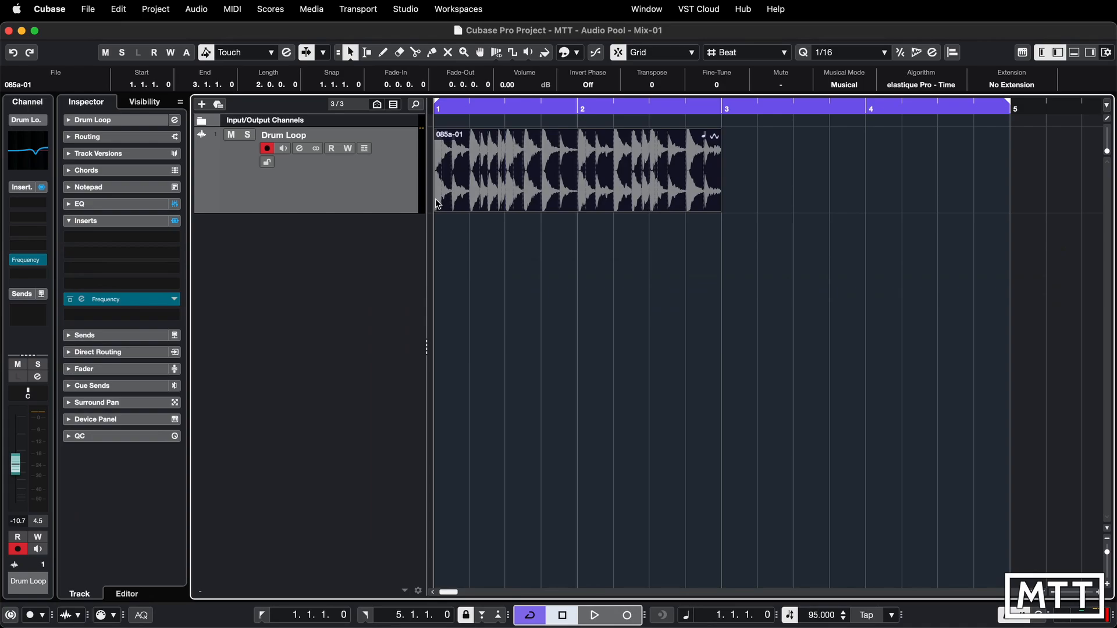
- Duplicate the 085a-01 event so the loop fills bars 1 to 4, and play it back briefly
click(576, 294)
click(580, 186)
key(super+d)
click(661, 256)
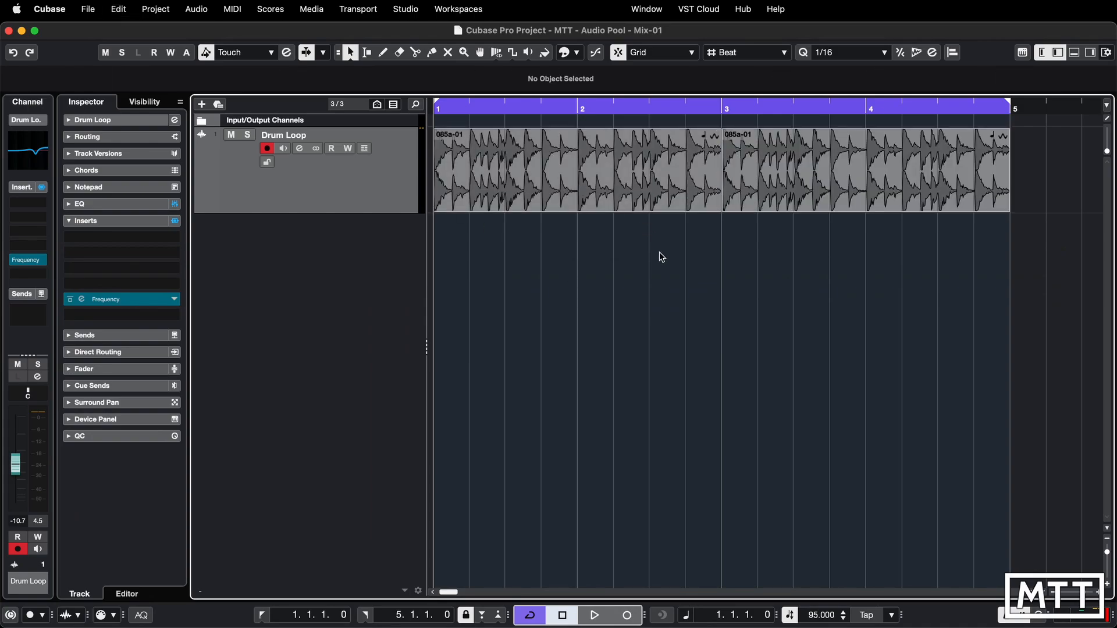
key(space)
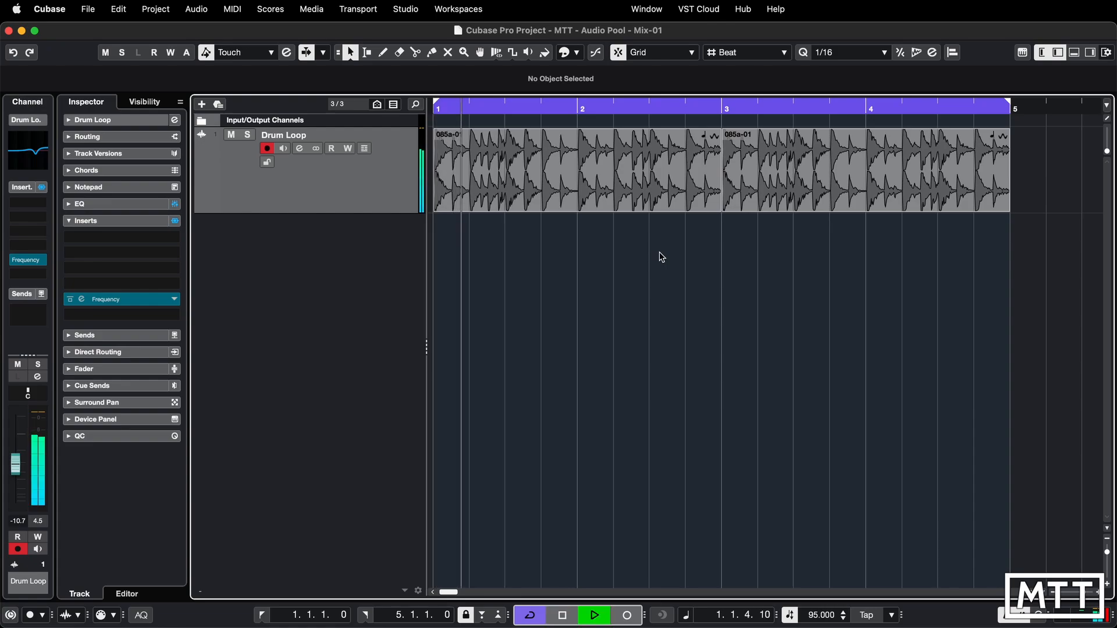
key(space)
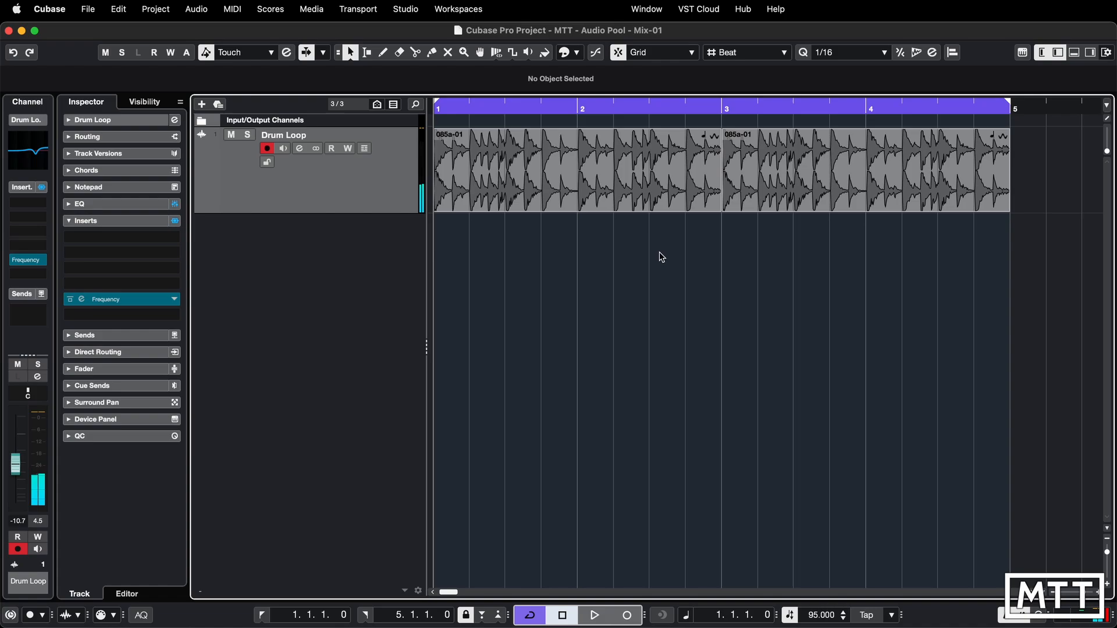
- Close MediaBay, open the project's Pool window and move it up so its whole area is on screen
key(F5)
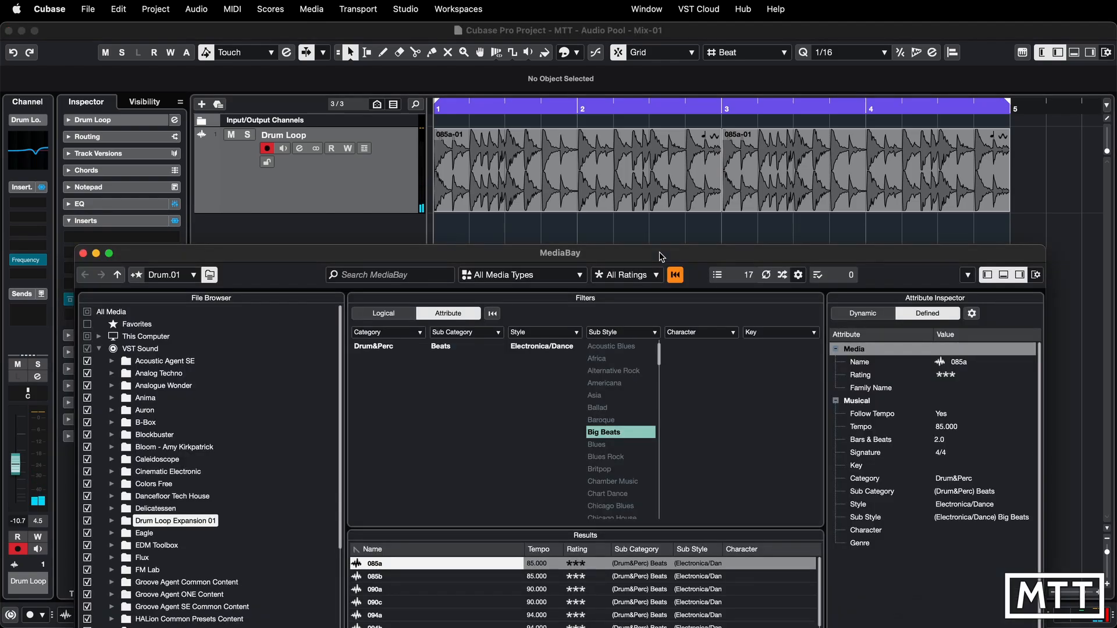
click(83, 254)
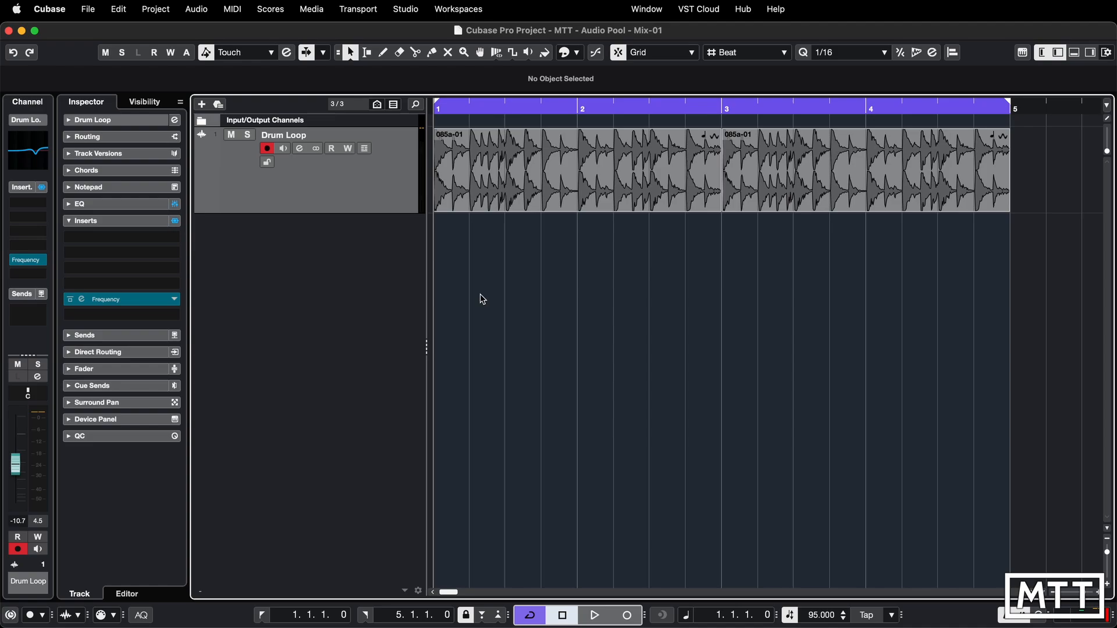
key(super+p)
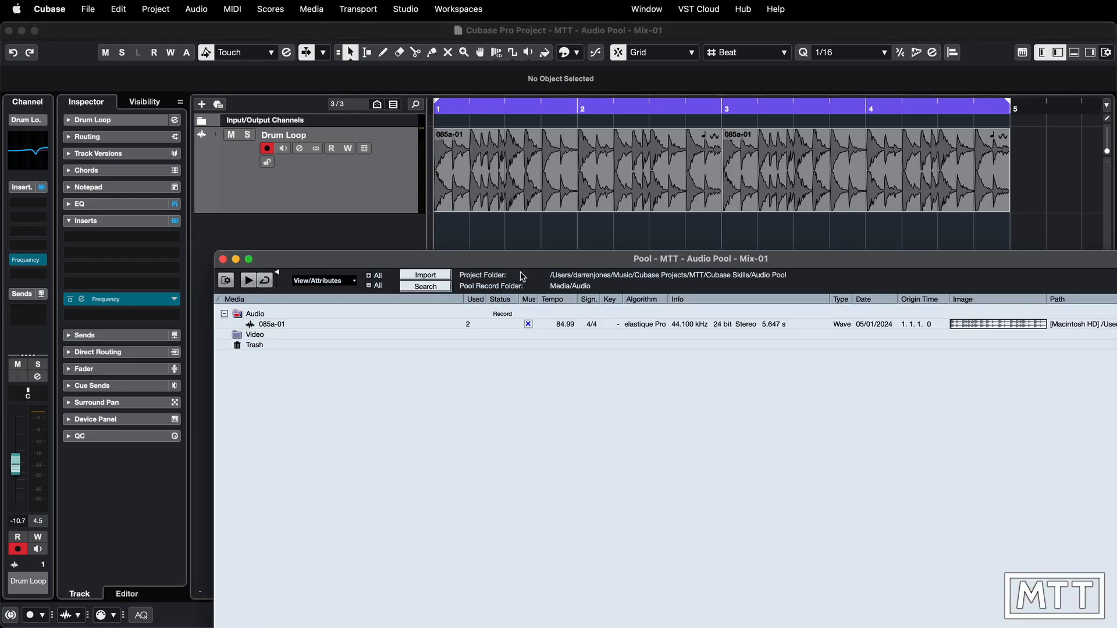
drag(522, 260, 386, 82)
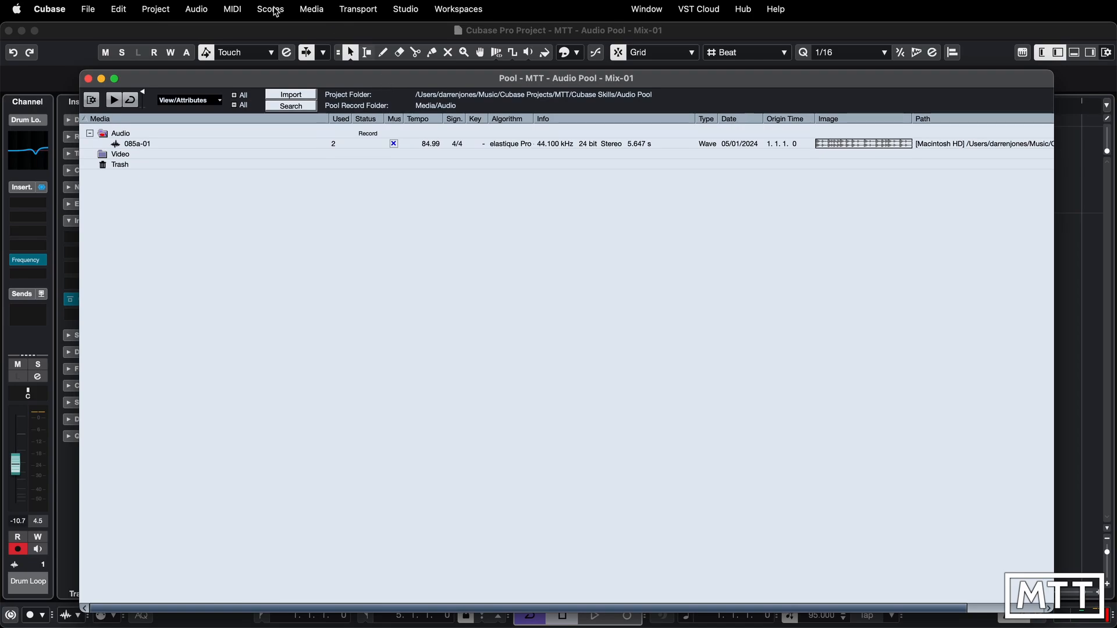
click(311, 11)
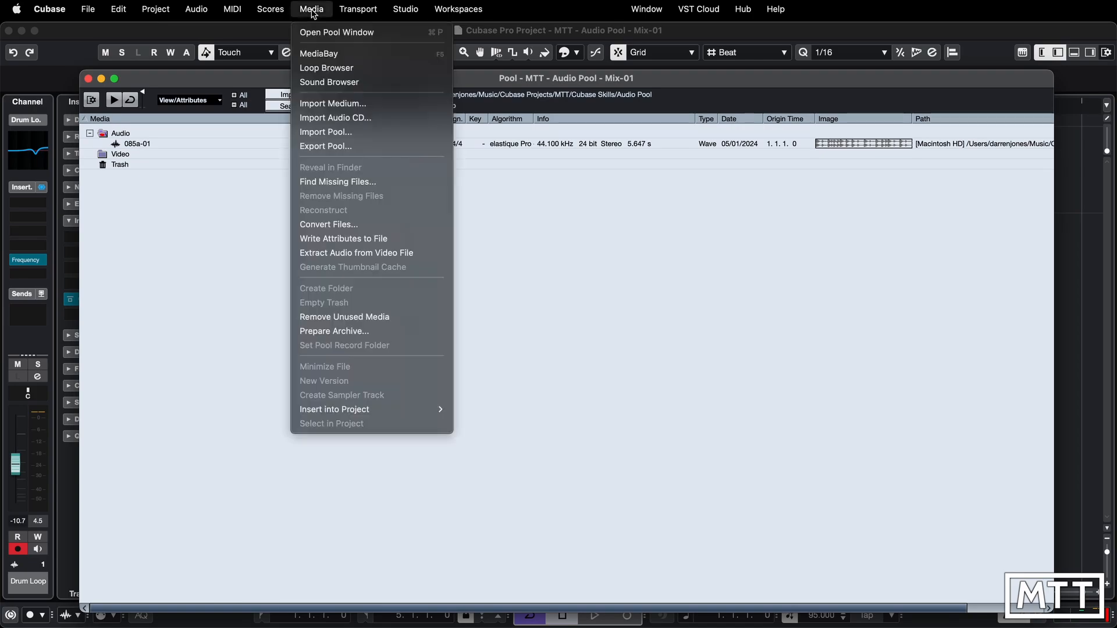
click(535, 83)
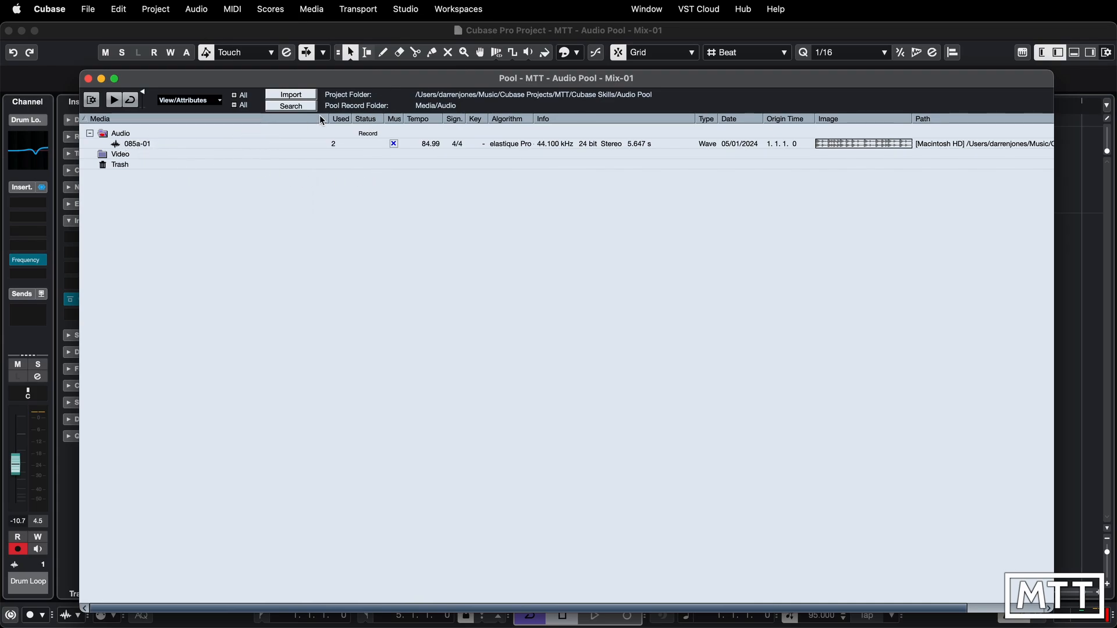
- Narrow the Pool's Media and Info columns and widen the Path column to fit the full file path
drag(329, 119, 208, 119)
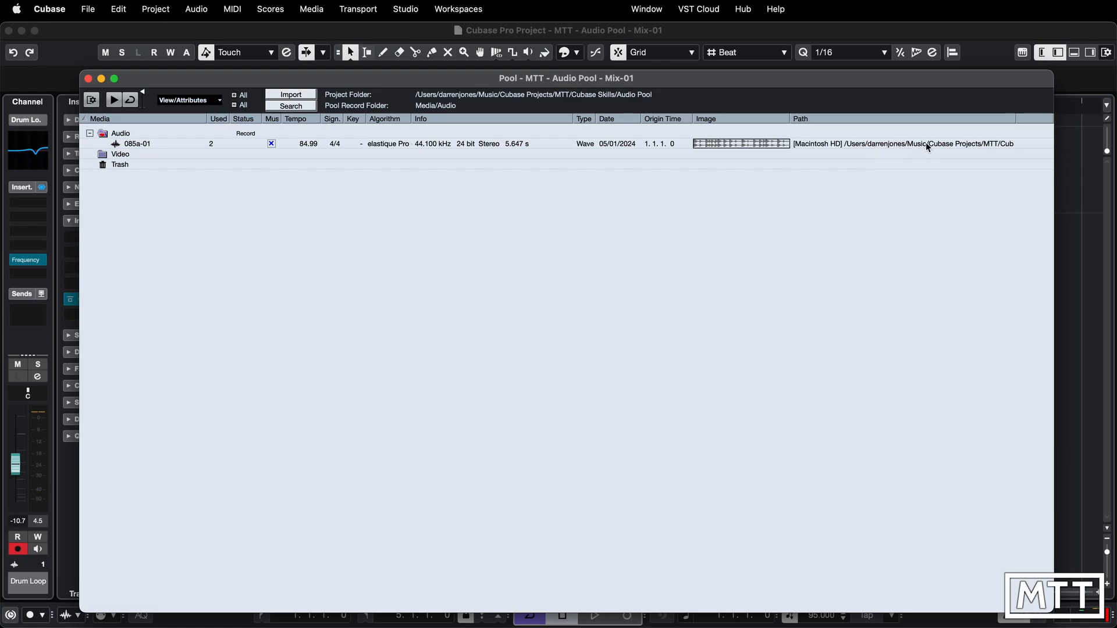
drag(1017, 119, 1054, 122)
drag(575, 120, 540, 120)
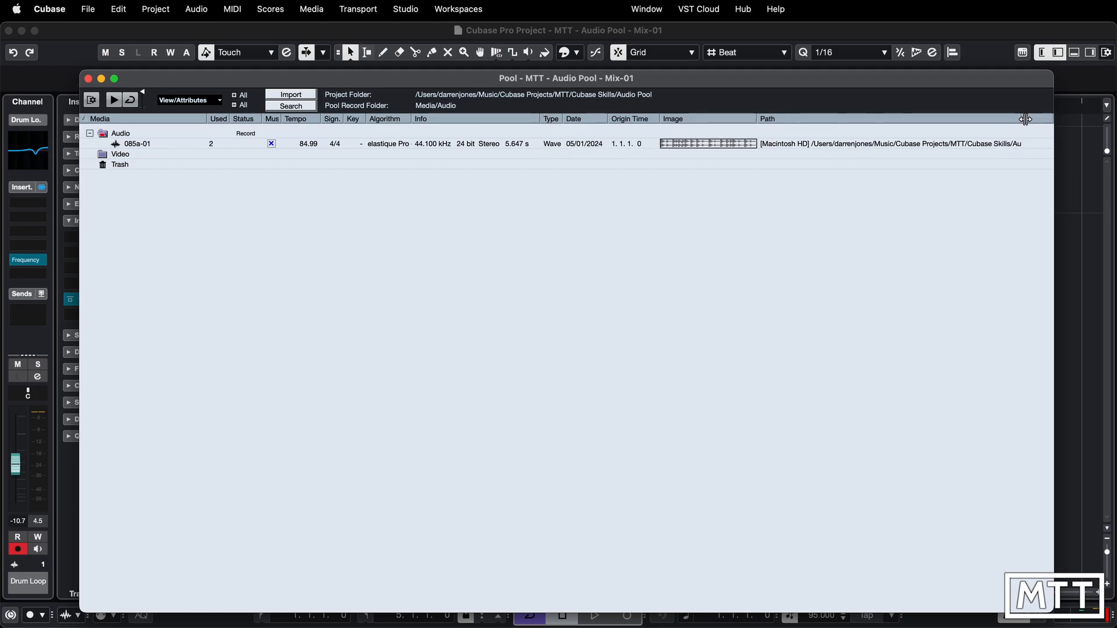
drag(1019, 119, 1041, 125)
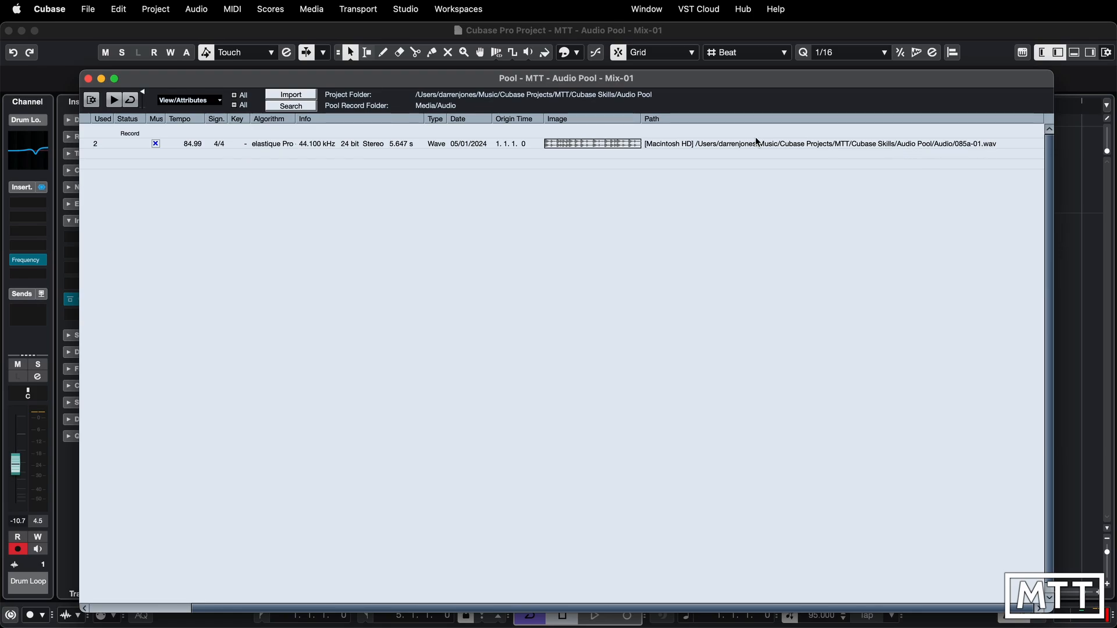
scroll(725, 144, left, 5)
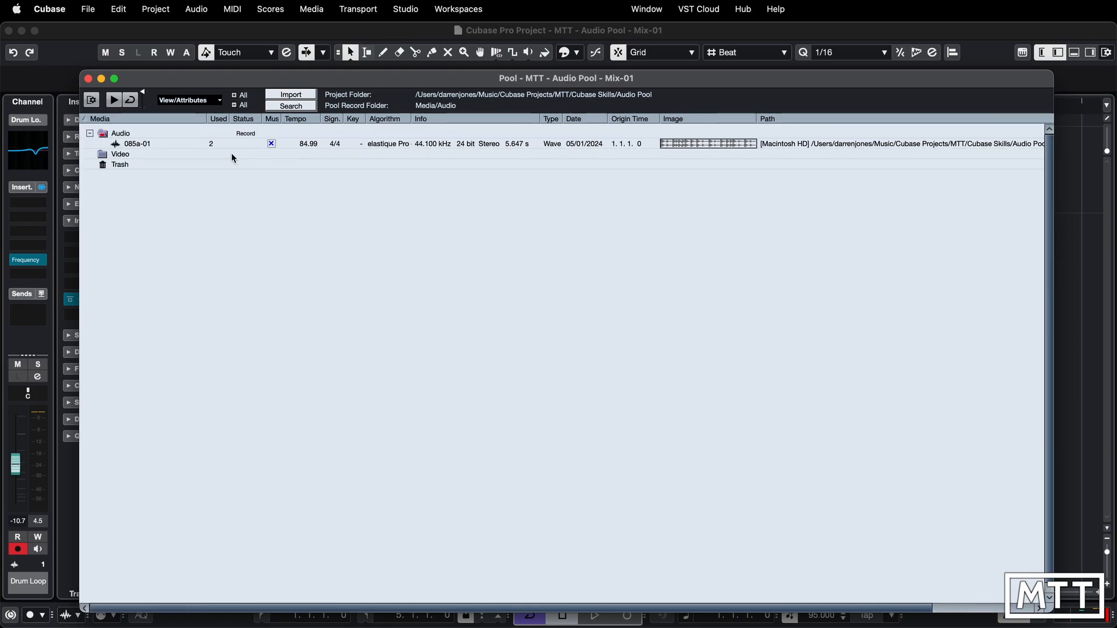
- Reveal the 085a-01 audio file in Finder and enlarge the Finder window to show the full folder path
click(145, 143)
right_click(144, 143)
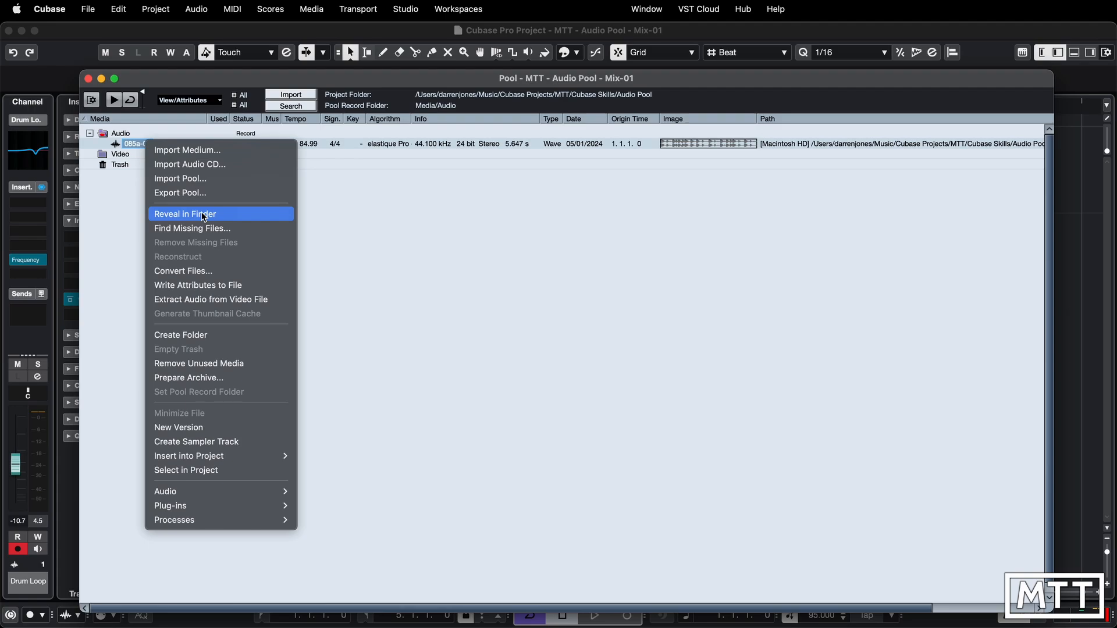
click(204, 215)
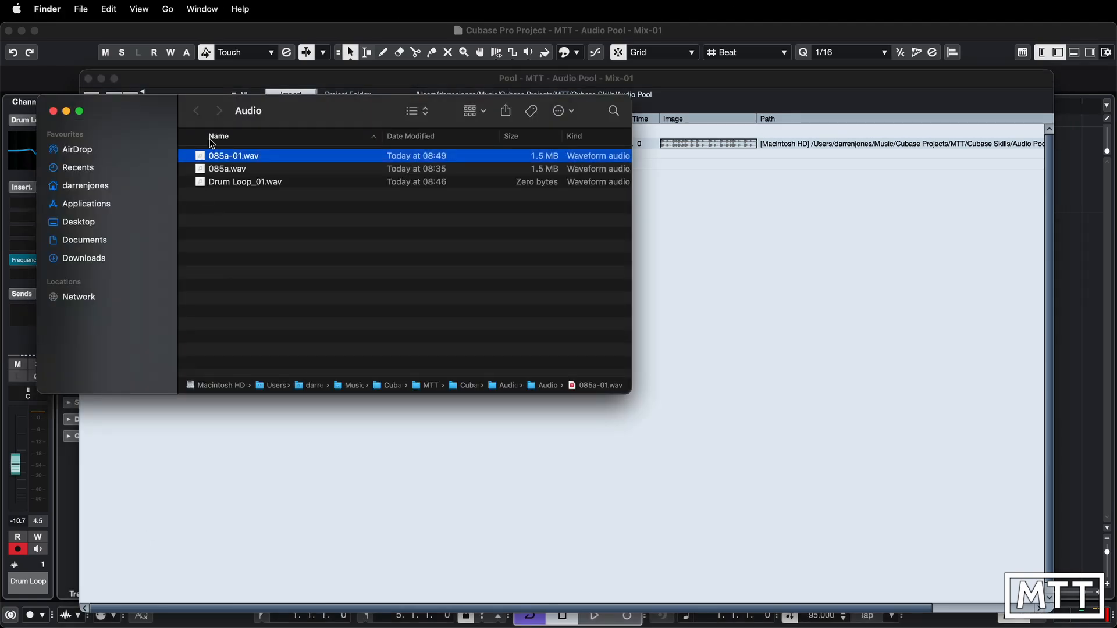
mouse_move(177, 108)
mouse_down()
mouse_move(216, 112)
mouse_move(185, 111)
mouse_up()
drag(631, 393, 795, 472)
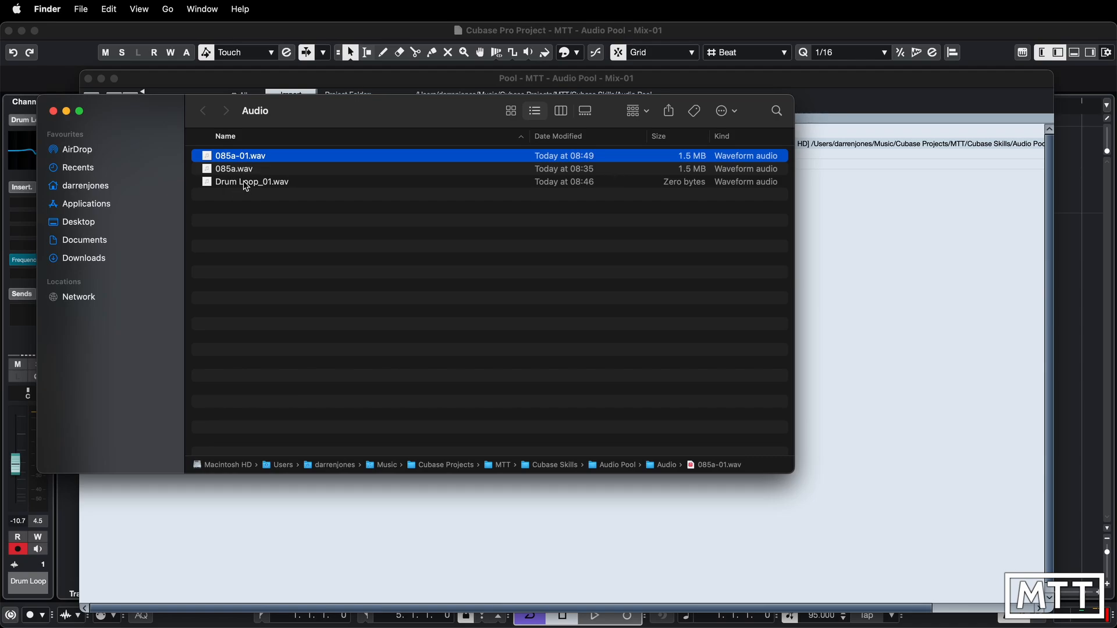
- Delete 085a.wav and Drum Loop_01.wav from the Audio folder and move the Finder window down to uncover the Pool entries
drag(235, 202, 220, 174)
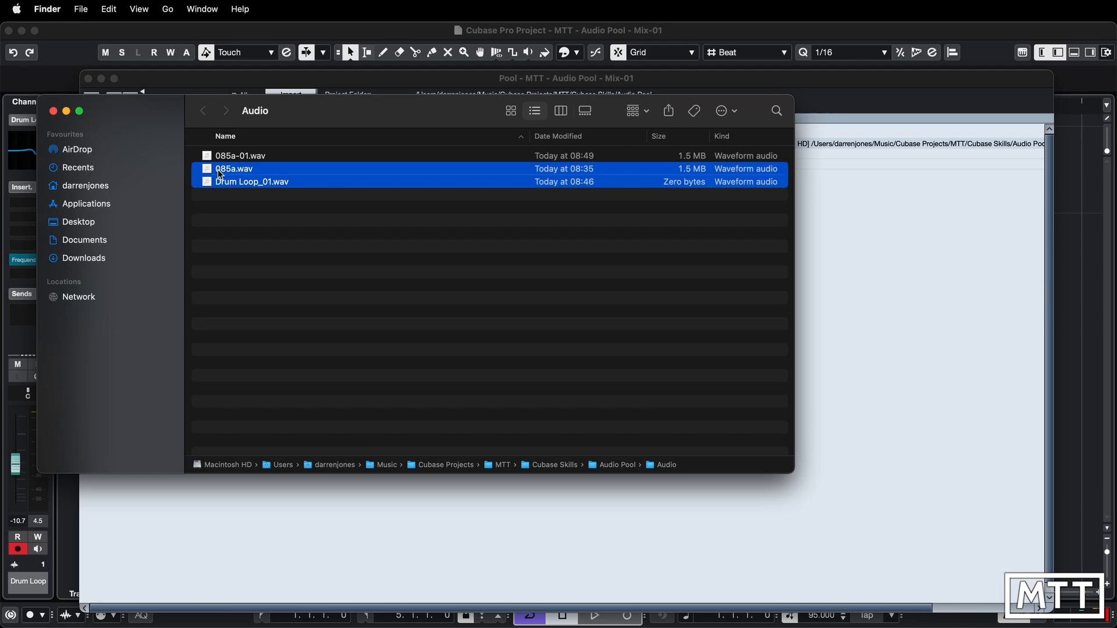
key(super+BackSpace)
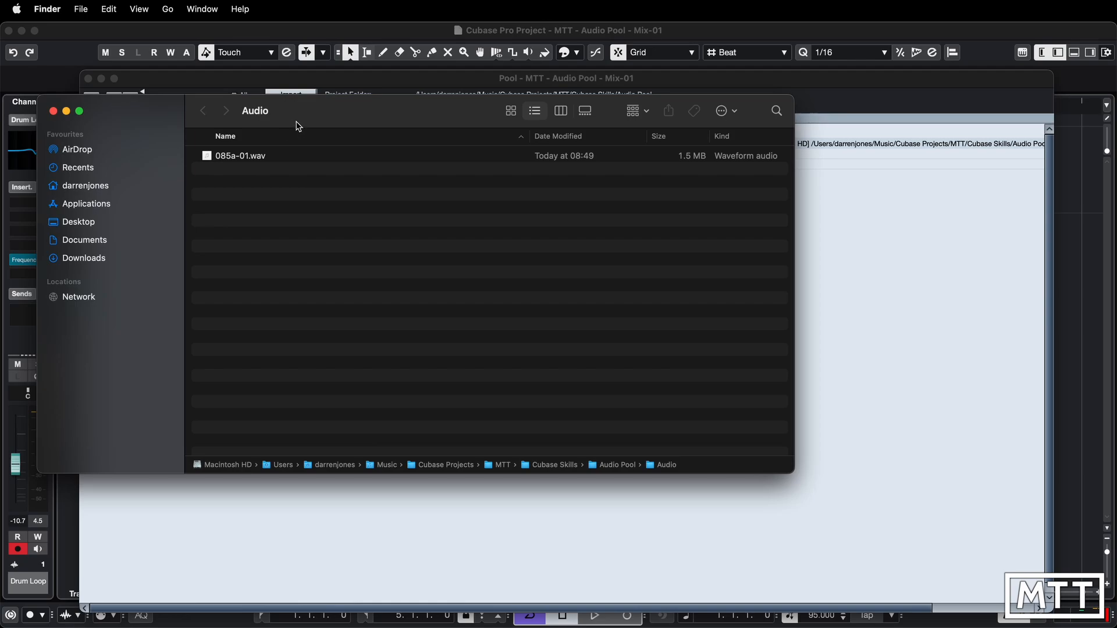
drag(319, 110, 323, 188)
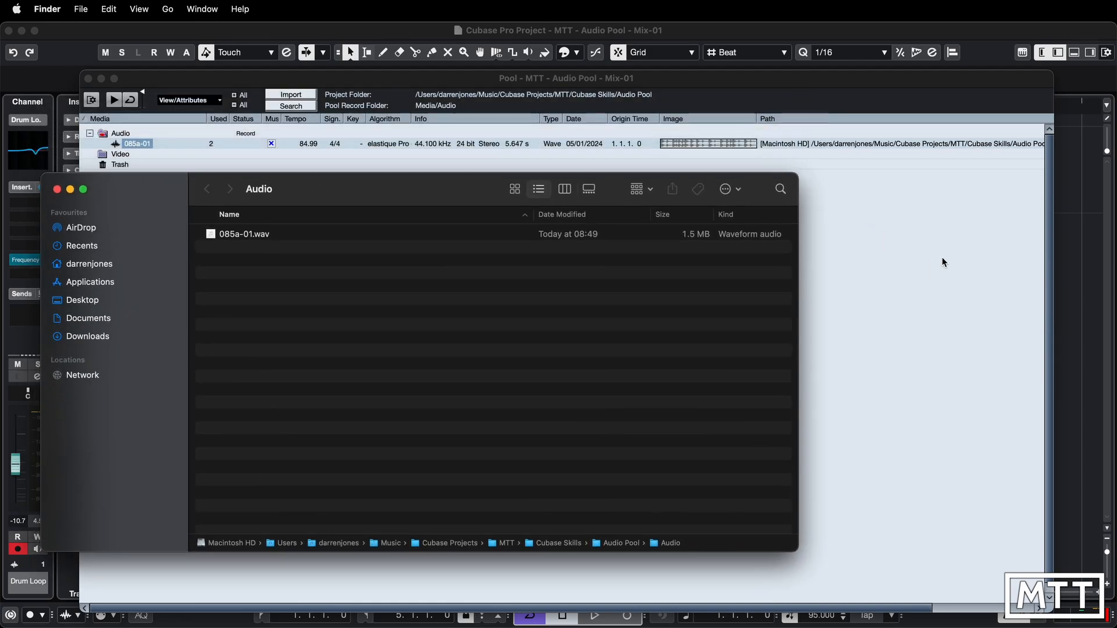
- Return to the Pool in Cubase and check the file path listed for 085a-01
click(882, 211)
scroll(845, 167, right, 5)
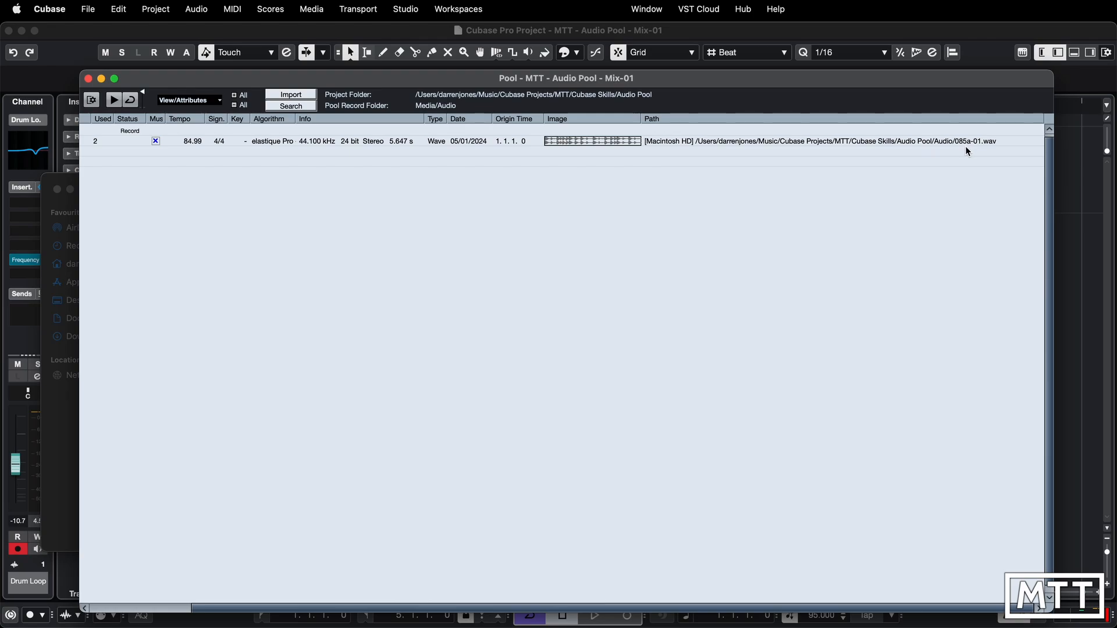
scroll(653, 165, left, 5)
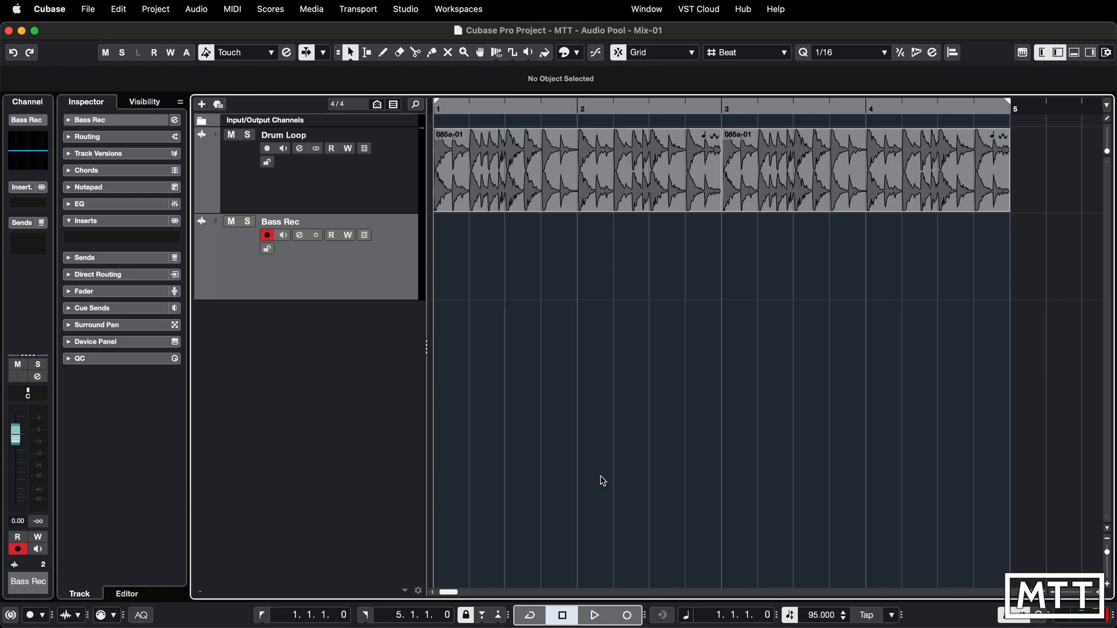
- Record a bass take on the Bass Rec track from bar 1 to about bar 8, and return to the project start
click(625, 616)
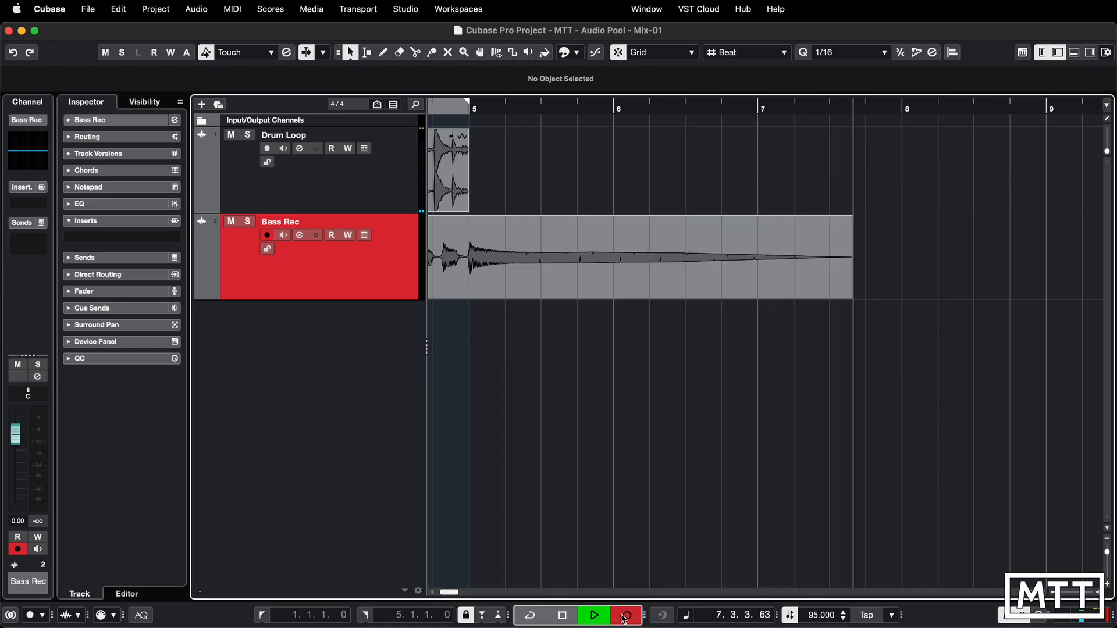
key(space)
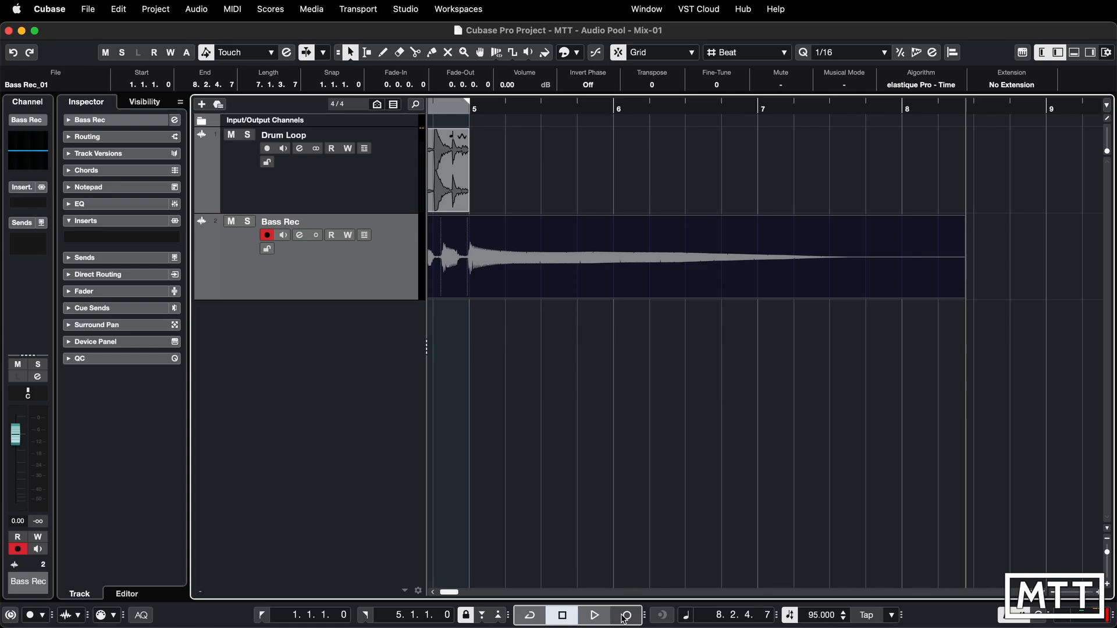
key(period)
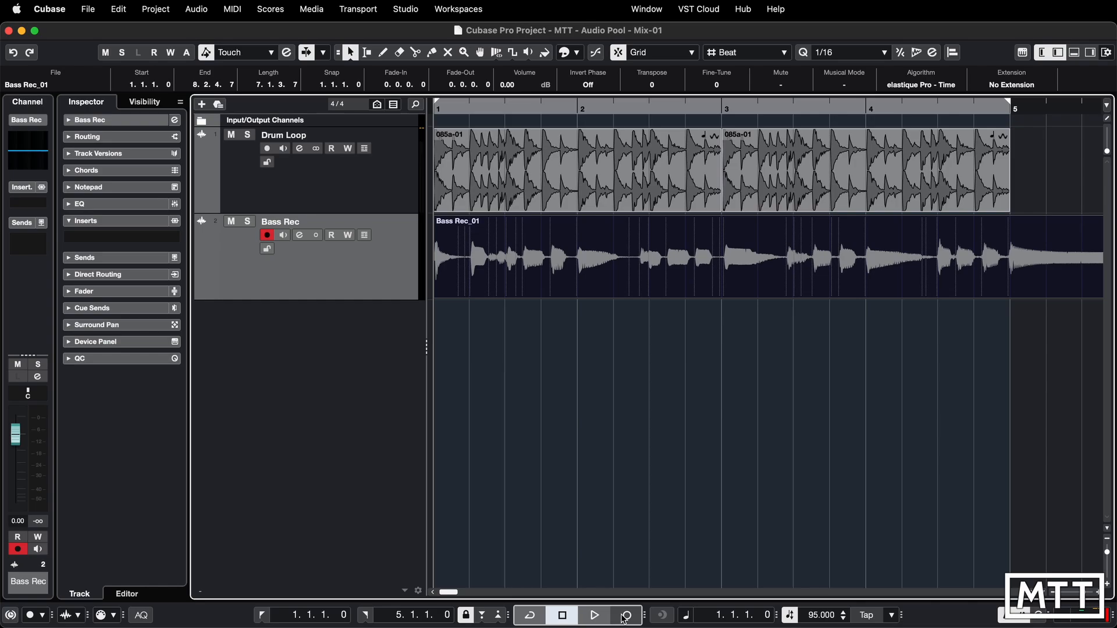
- Open the Pool, shorten its window slightly, and examine the Bass Rec_01 entry's attributes and file path
key(super+p)
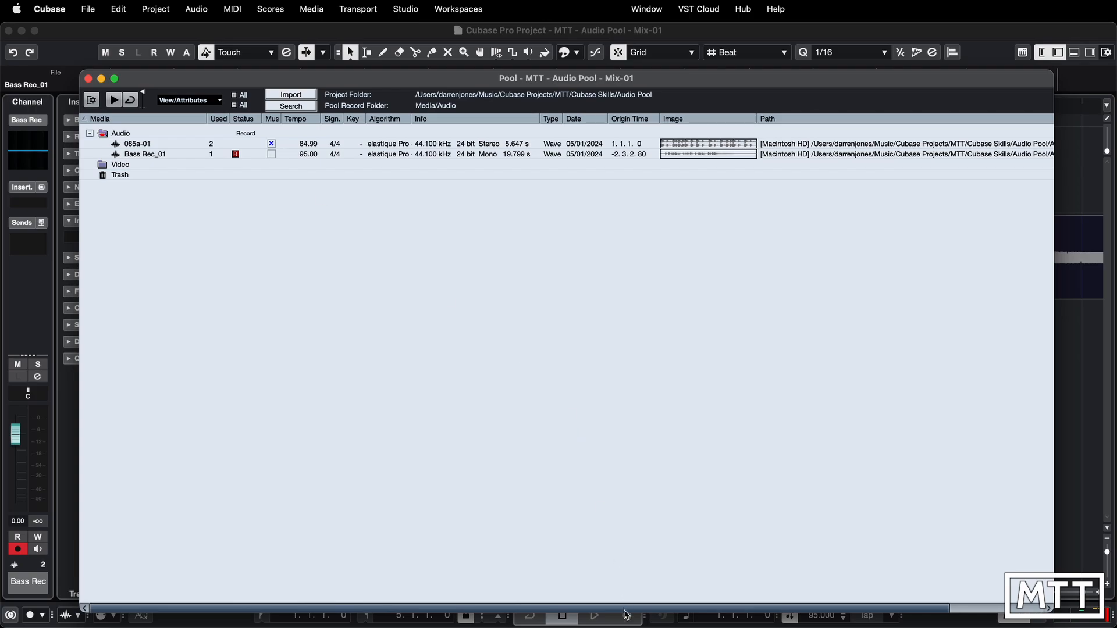
drag(625, 599, 624, 570)
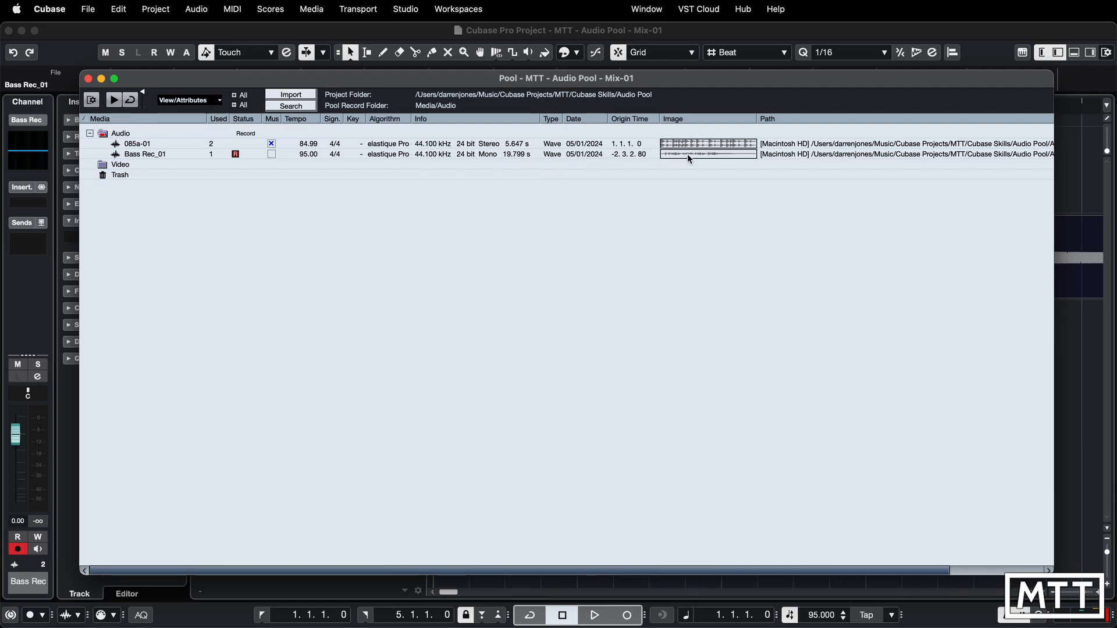
scroll(714, 157, right, 5)
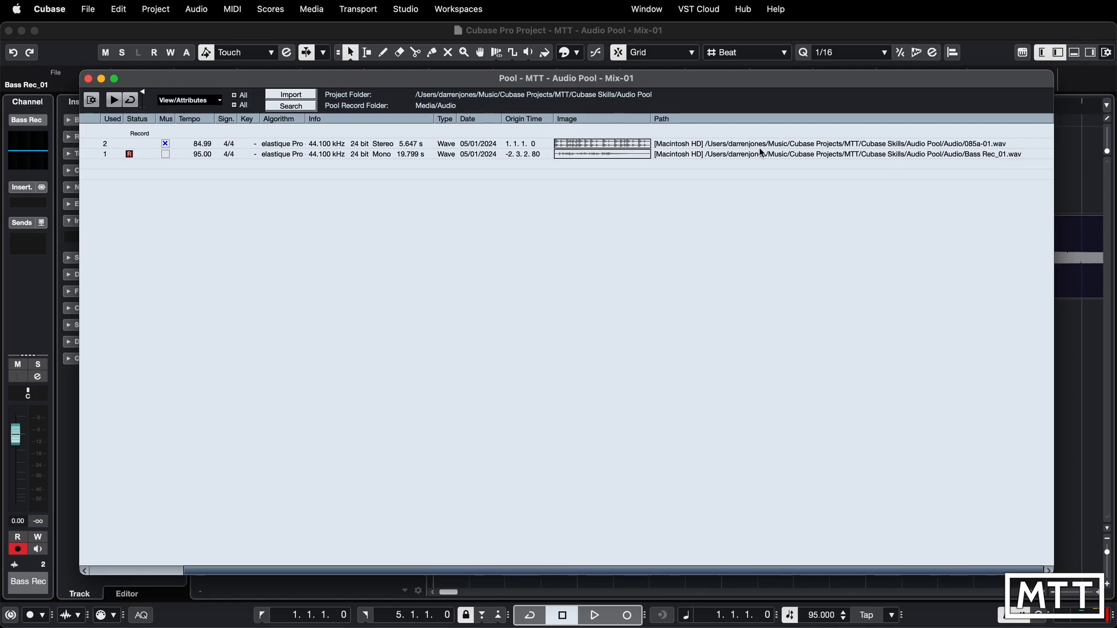
scroll(759, 150, left, 3)
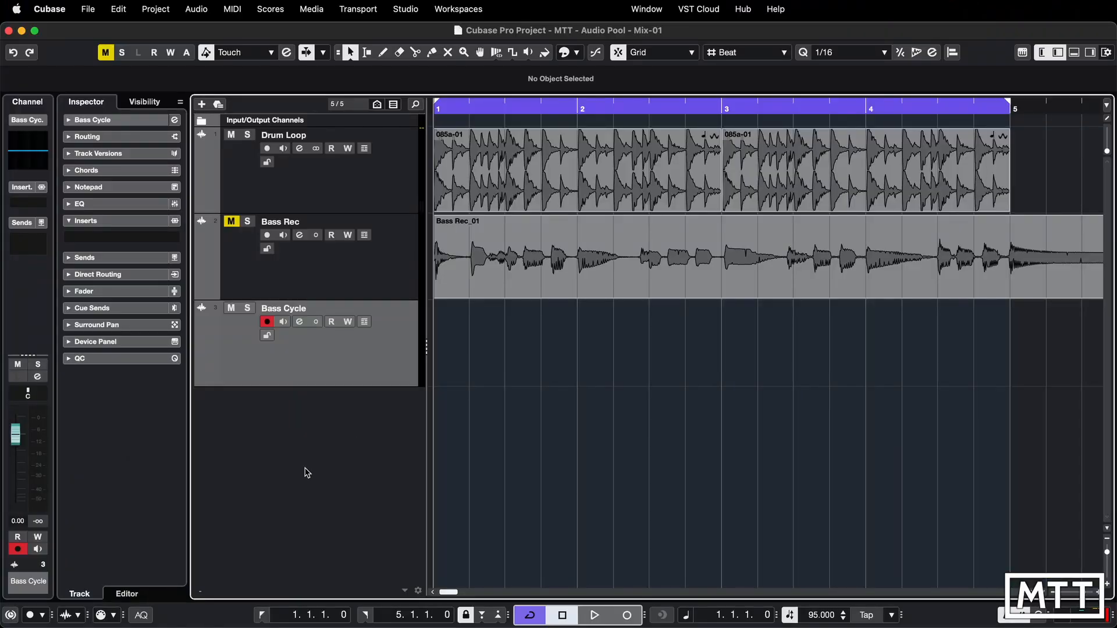
- Shorten the project window to make room for the full Audio Record Modes panel beneath the transport
click(80, 616)
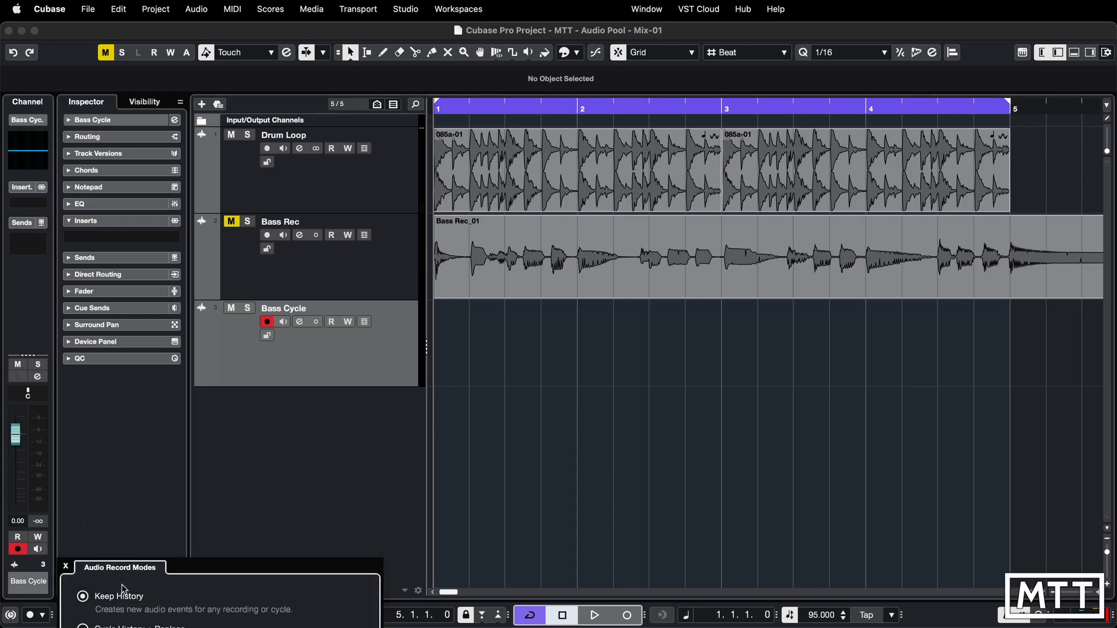
click(162, 530)
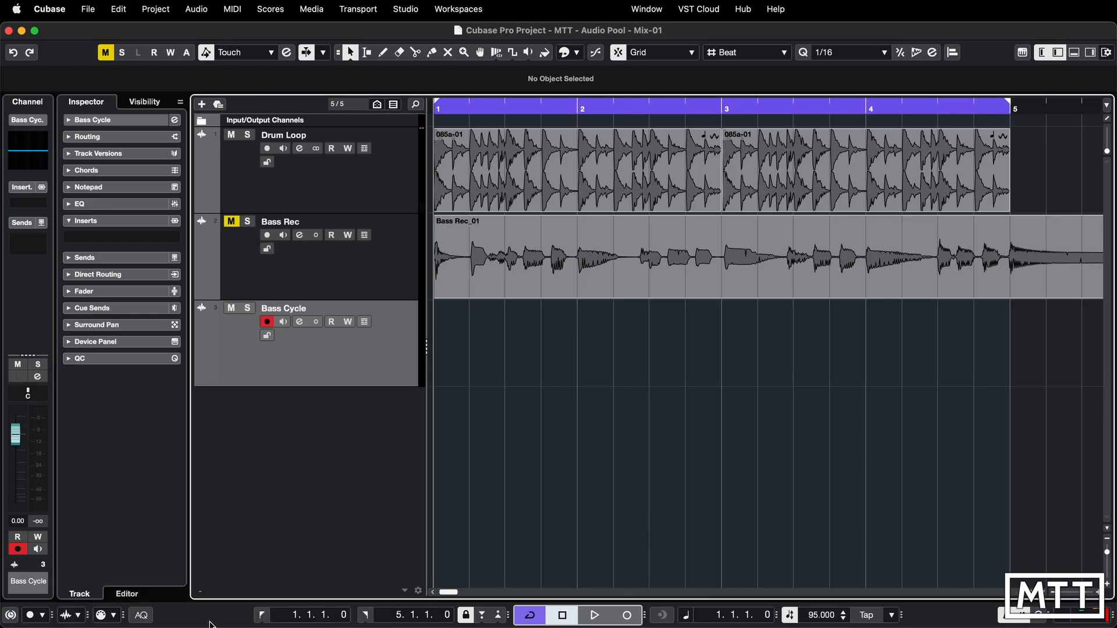
drag(209, 626, 204, 536)
click(78, 525)
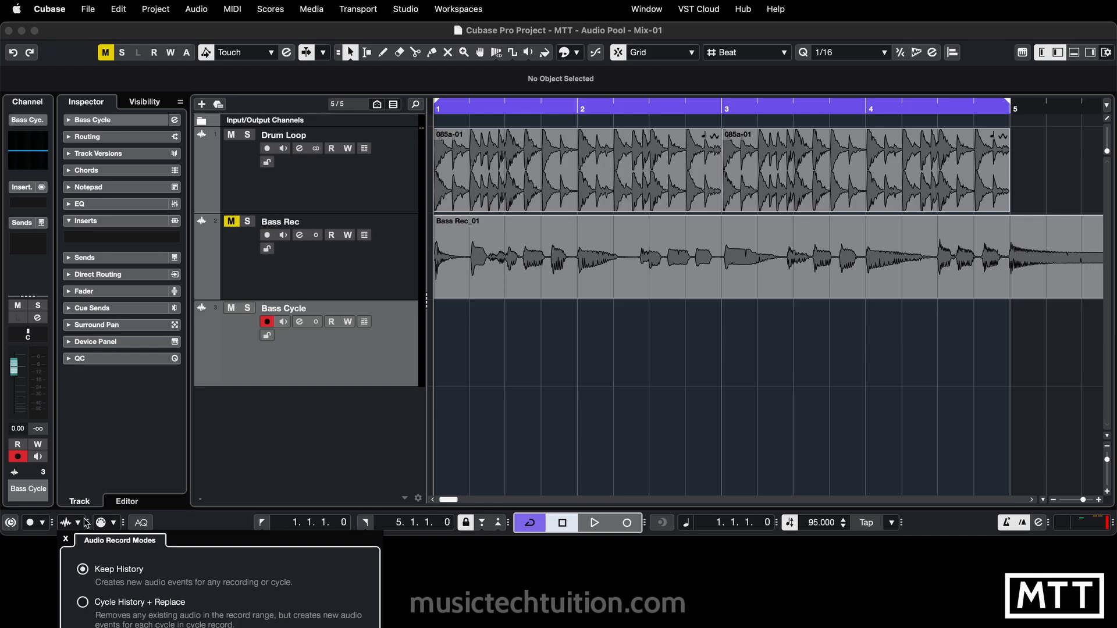
drag(192, 535, 192, 464)
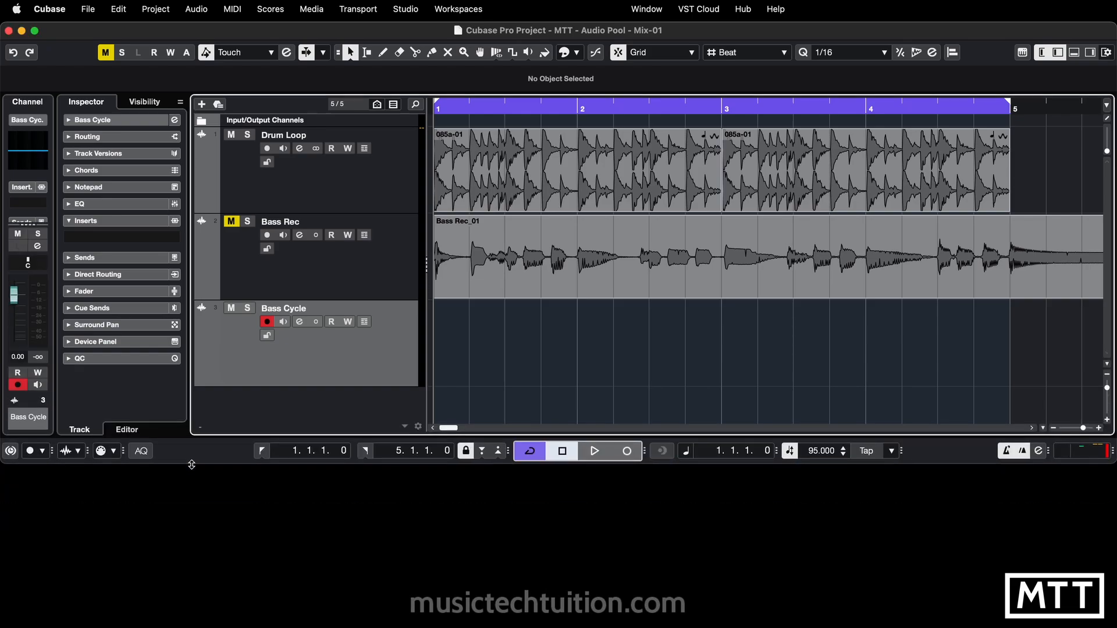
- Extend the project window back to full height and rename the Bass Cycle track as Bass Cycle KH
click(77, 452)
drag(190, 464, 192, 626)
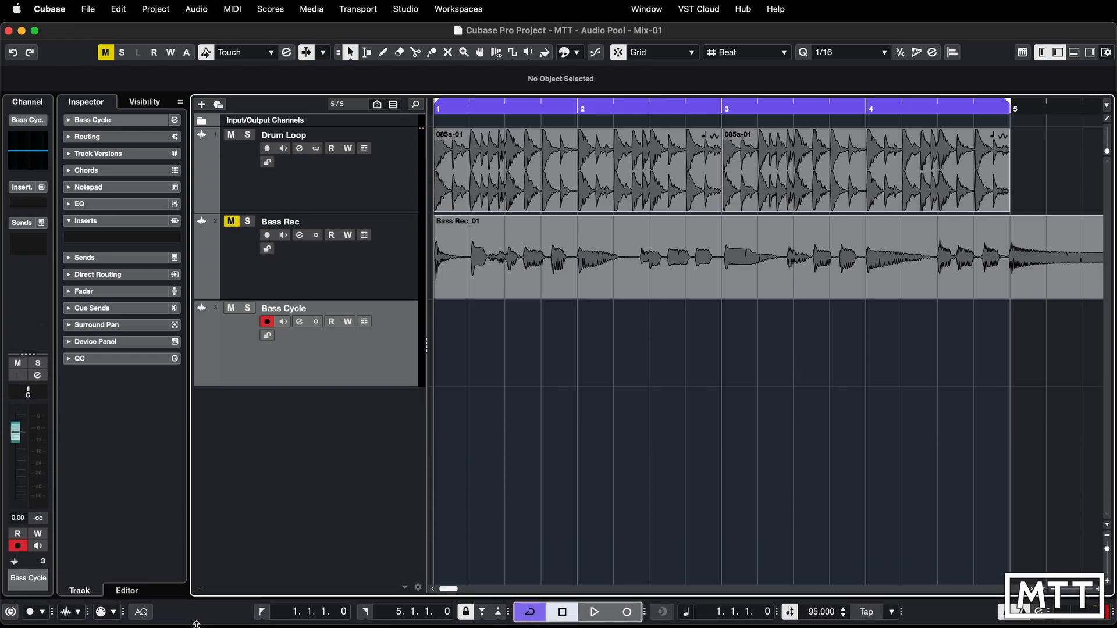
double_click(307, 314)
key(Right)
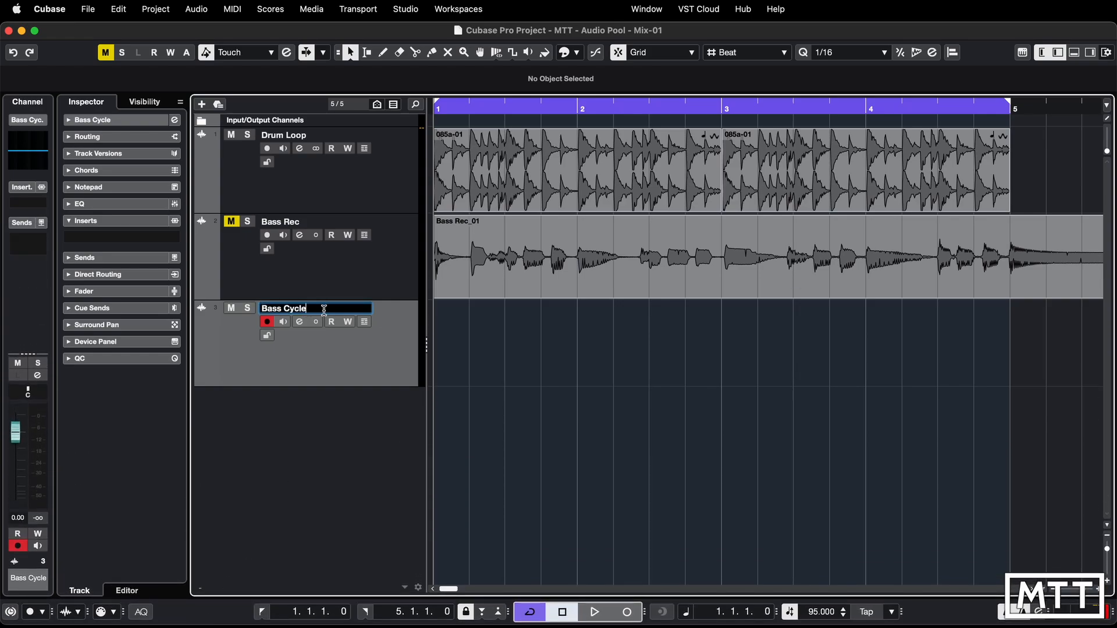
text(KH)
key(Return)
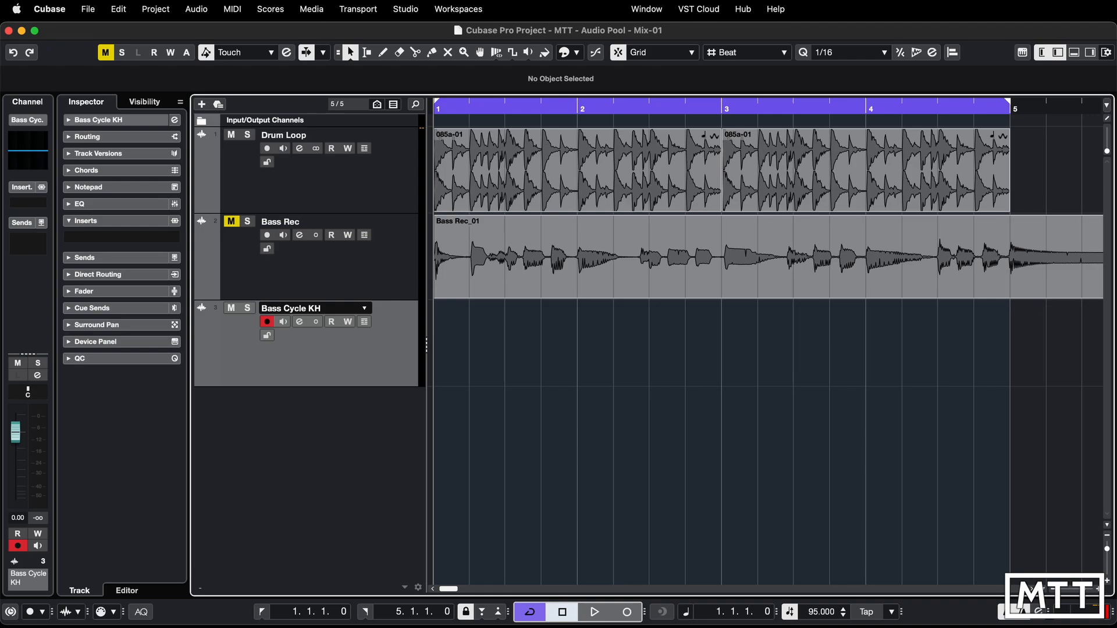
- Record cycled bass takes on the Bass Cycle KH track between bars 1 and 5, stopping midway through bar 2 of the third pass
click(633, 614)
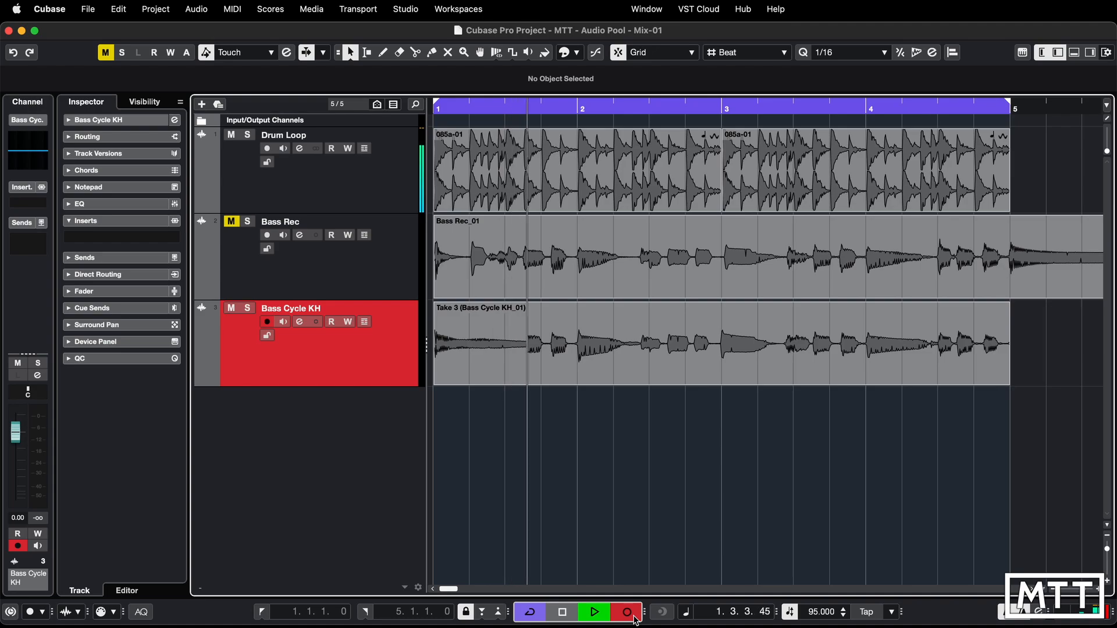
click(633, 617)
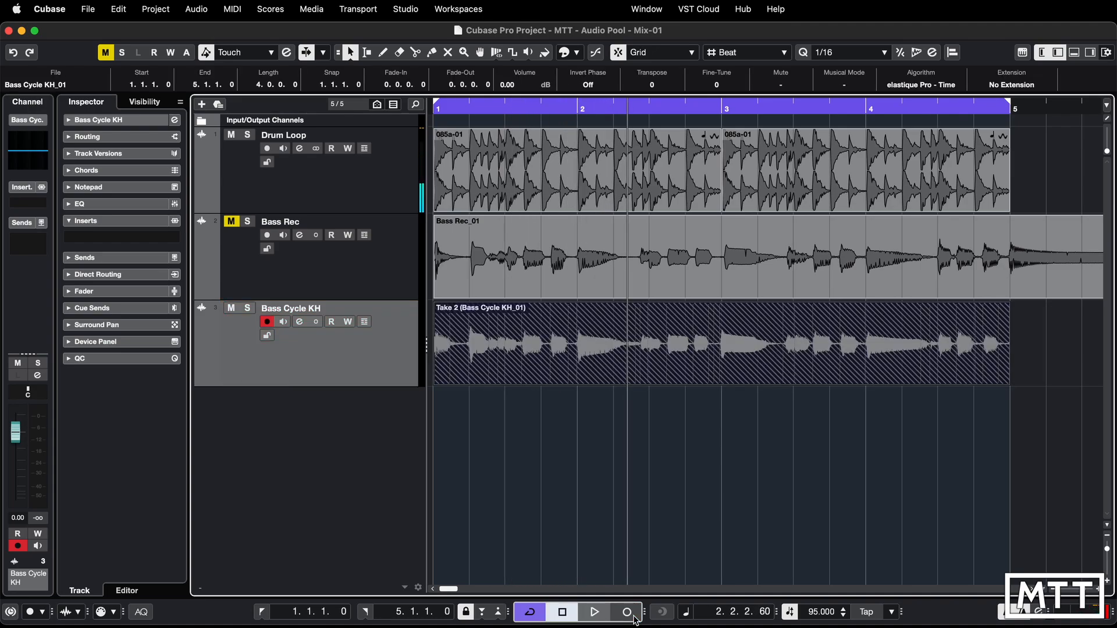
click(646, 504)
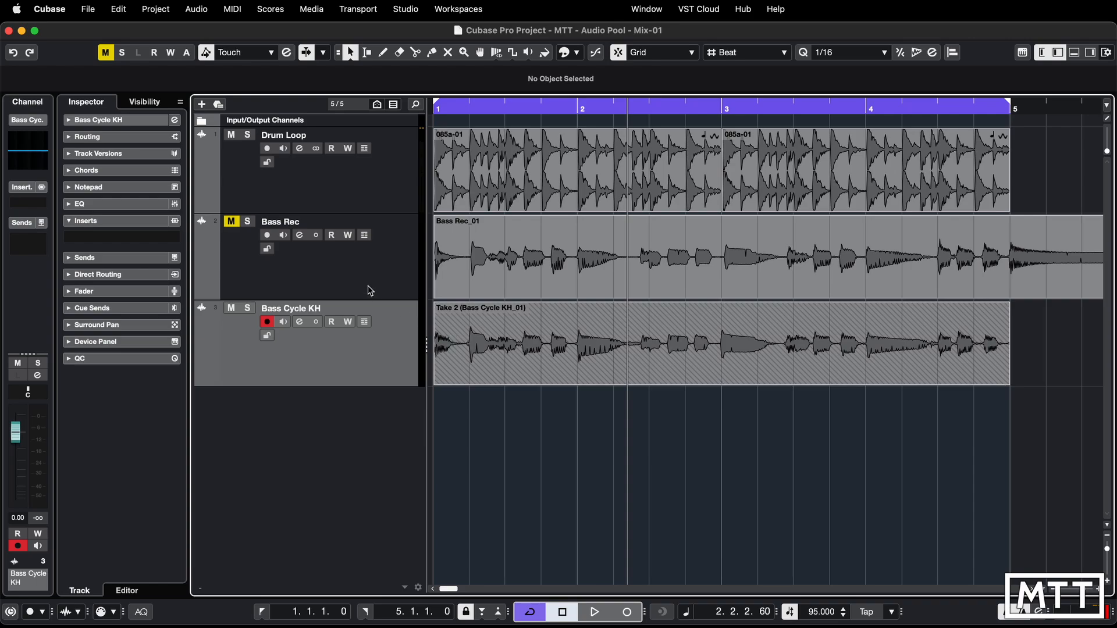
- Show the lanes of Bass Cycle KH, compare Take 1 and Take 2 with the Comp tool, keep Take 1 active, and hide the lanes
click(365, 323)
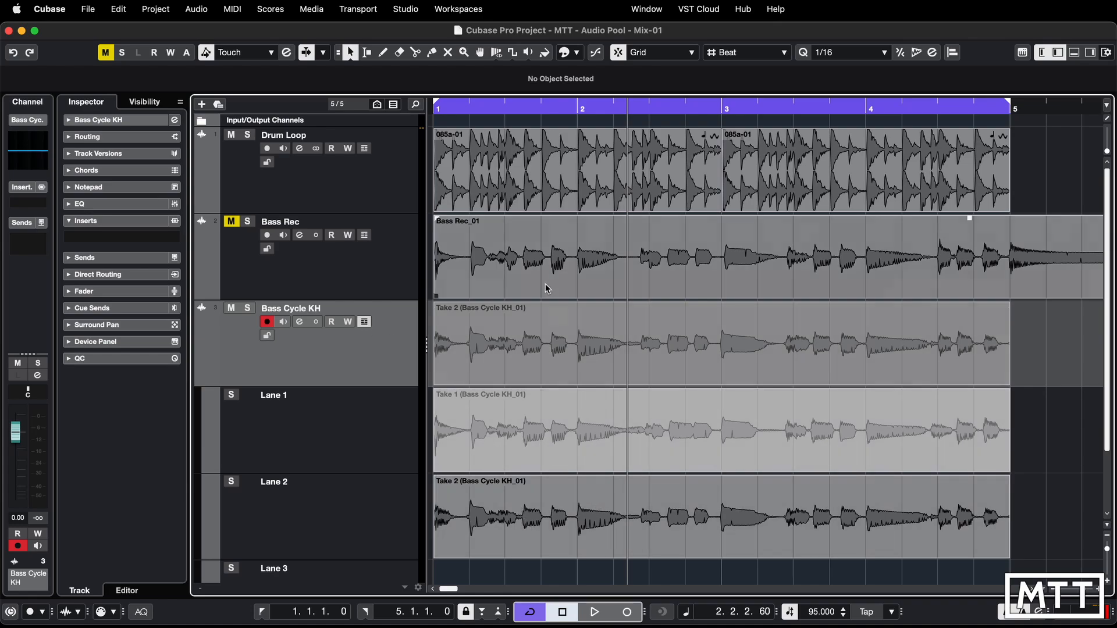
click(479, 56)
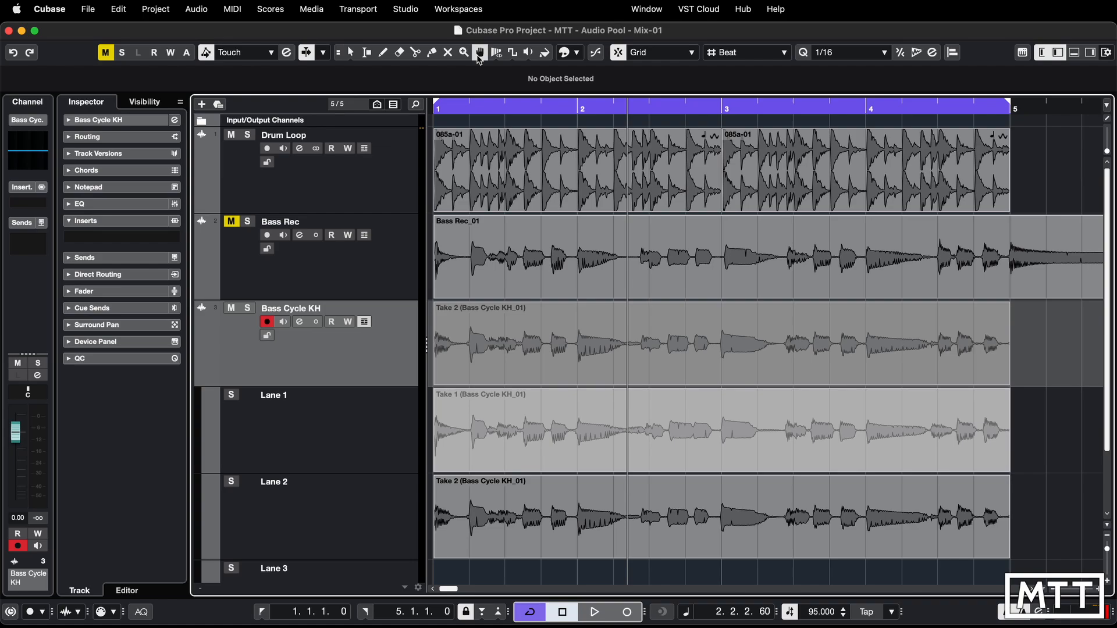
click(543, 445)
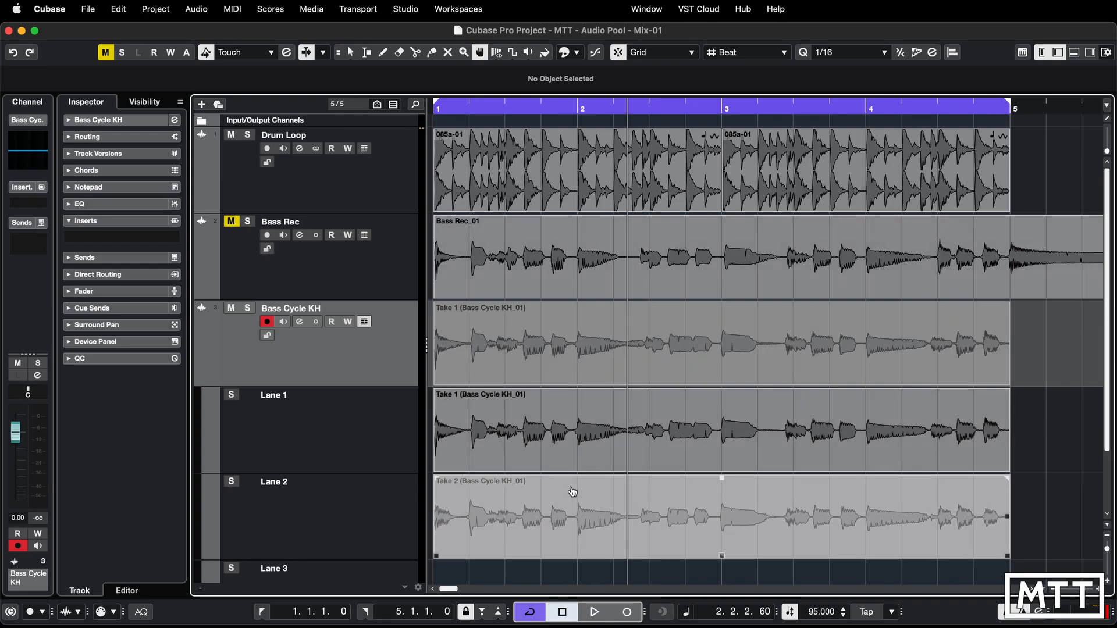
click(576, 520)
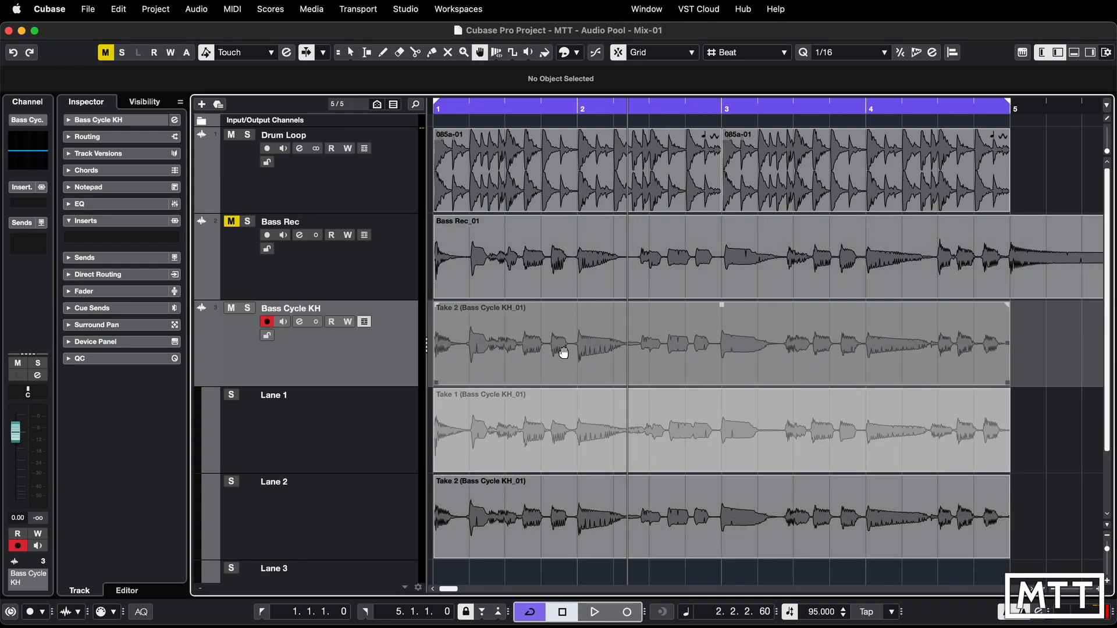
click(590, 444)
click(614, 519)
click(610, 433)
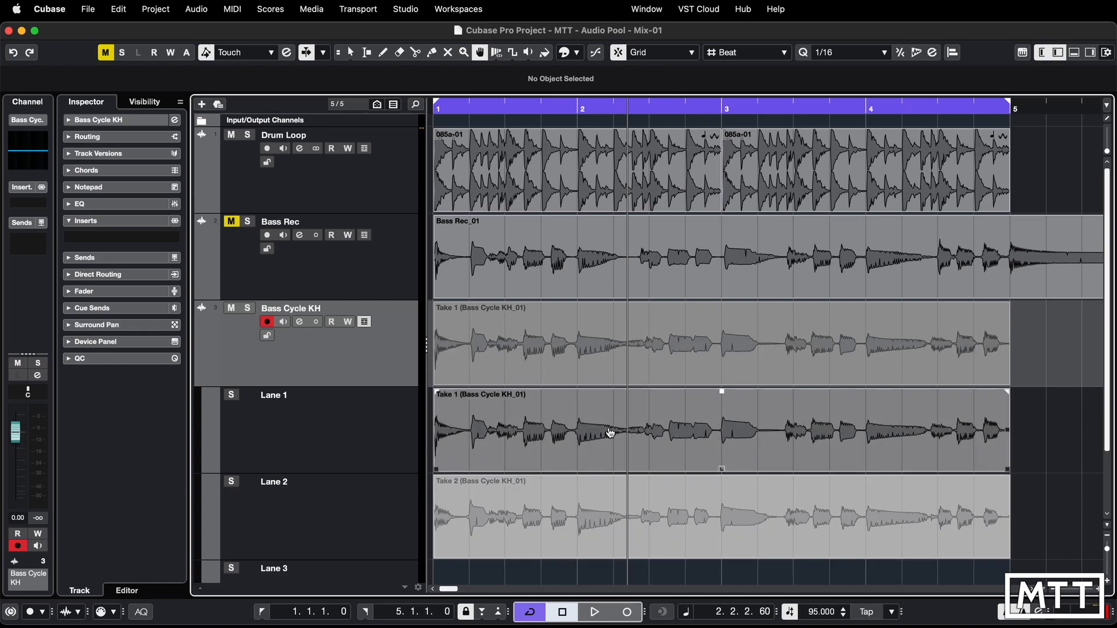
click(365, 323)
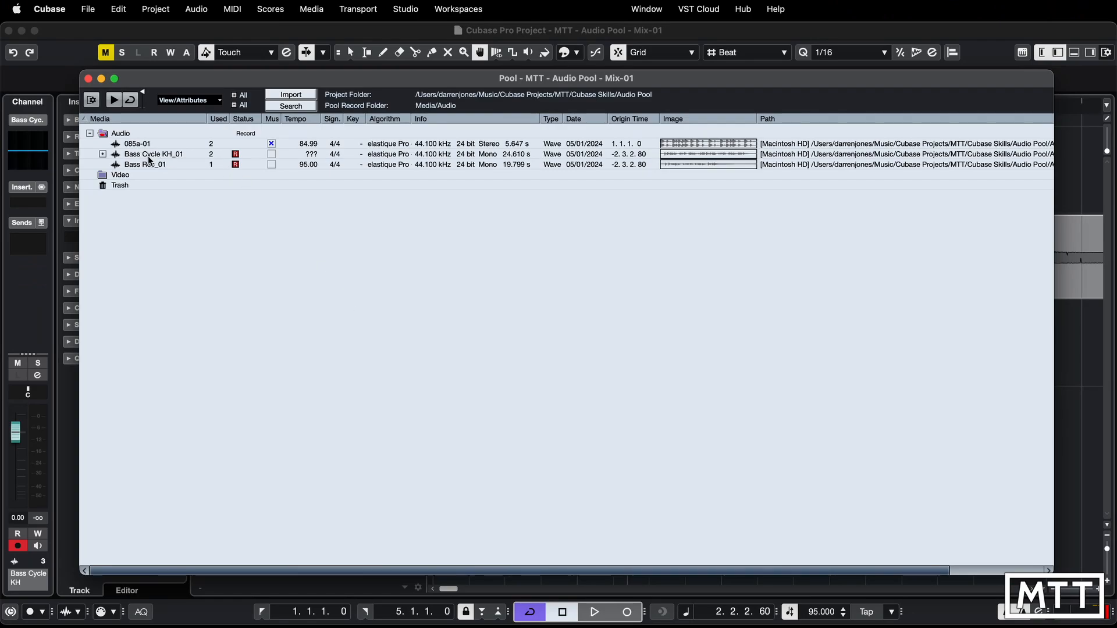
- Open the Pool, expand Bass Cycle KH_01 to list its takes, and move the Pool window aside to uncover the tracks
click(102, 155)
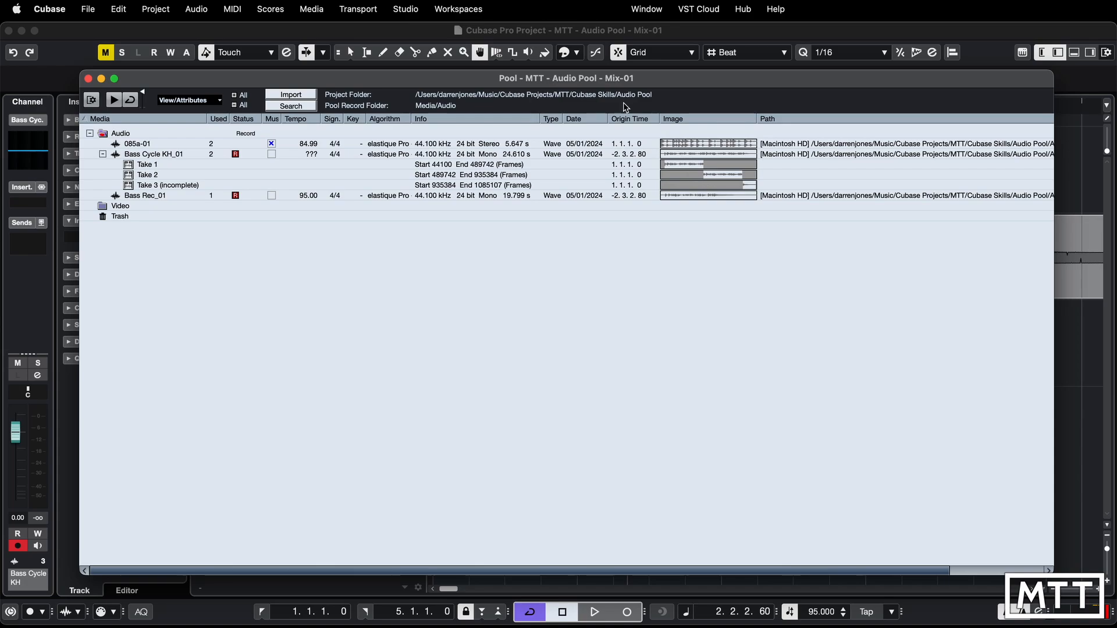
double_click(575, 77)
drag(619, 147, 1059, 154)
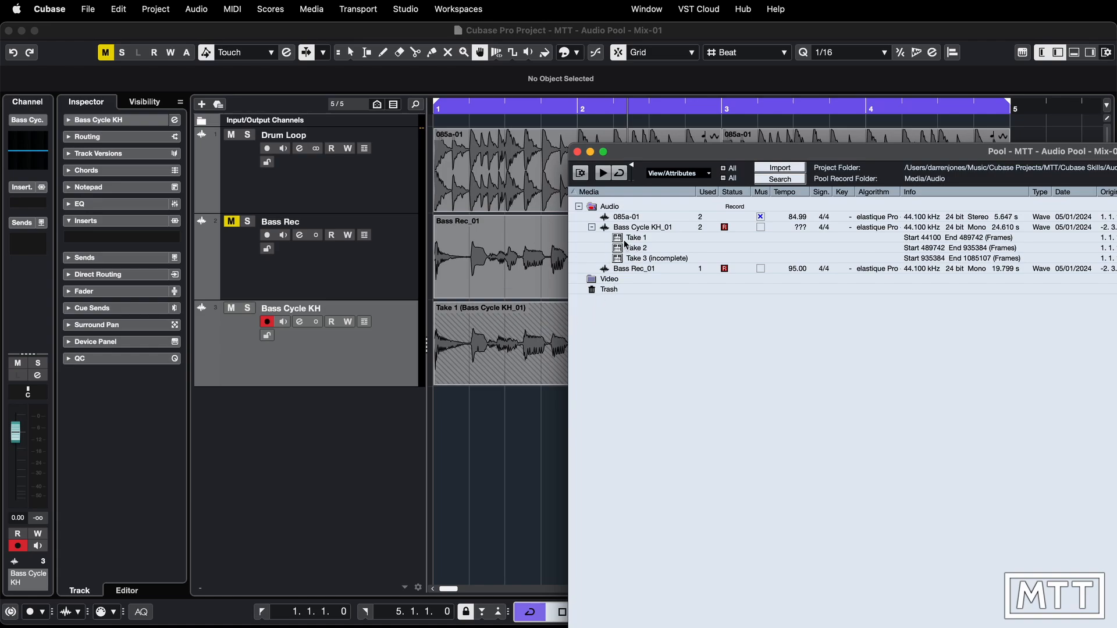
- Place Take 1 and Take 2 of Bass Cycle KH_01 from the Pool on separate new tracks at bar 1, and undo both placements
drag(631, 237, 440, 416)
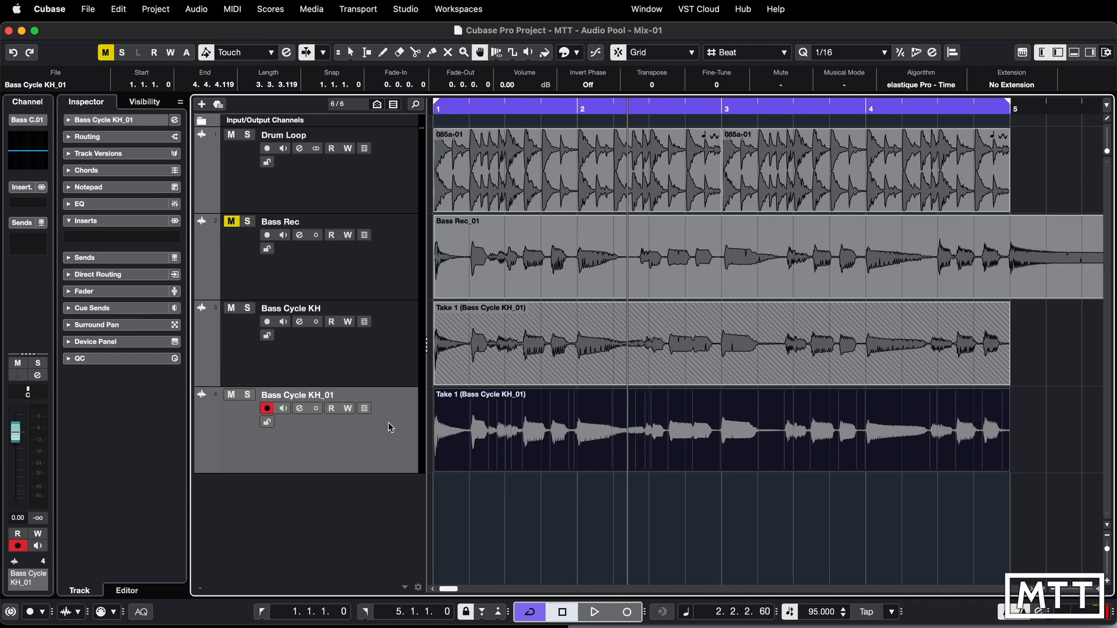
click(512, 427)
key(super+p)
click(624, 248)
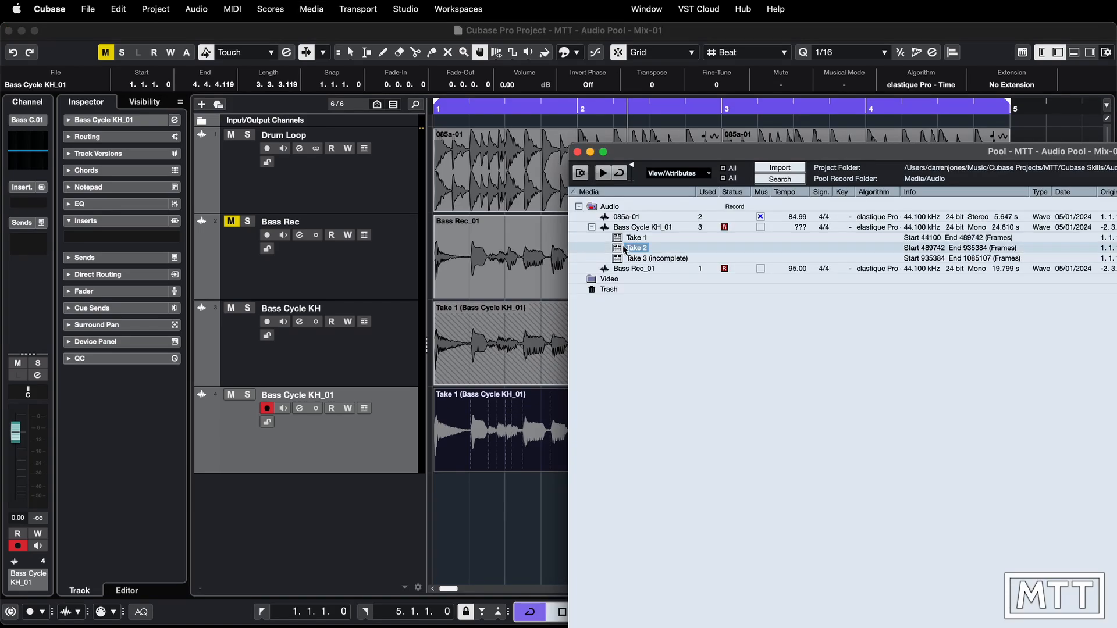
drag(622, 245, 446, 500)
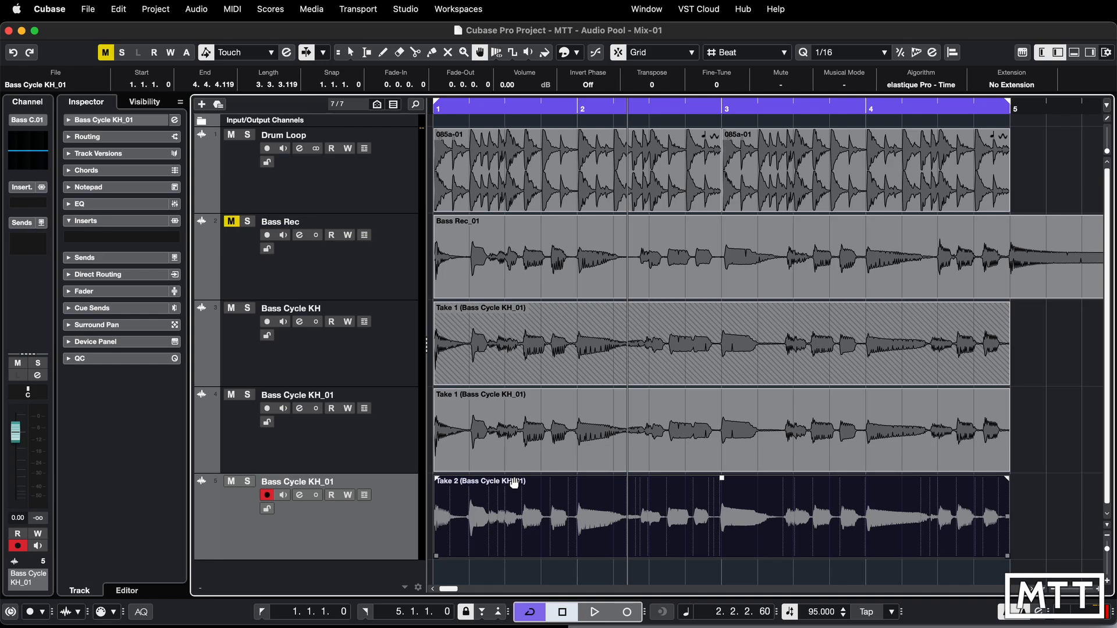
key(super+z)
key(super+z)
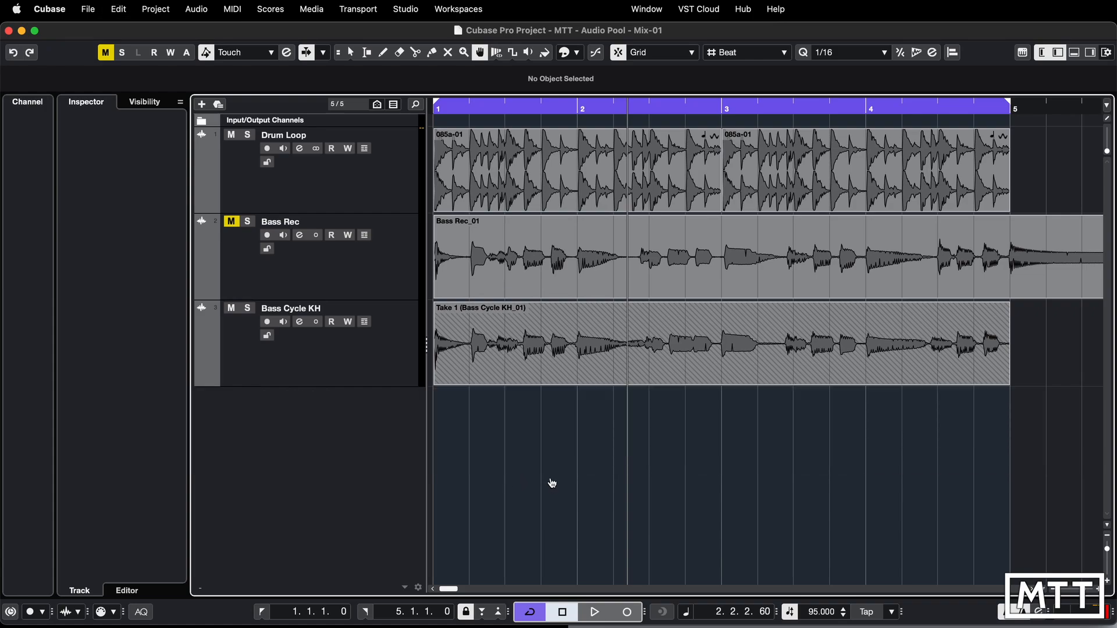
- Place Take 3 (incomplete) of Bass Cycle KH_01 on a new track at bar 1, undo it, and reopen and reposition the Pool
key(super+p)
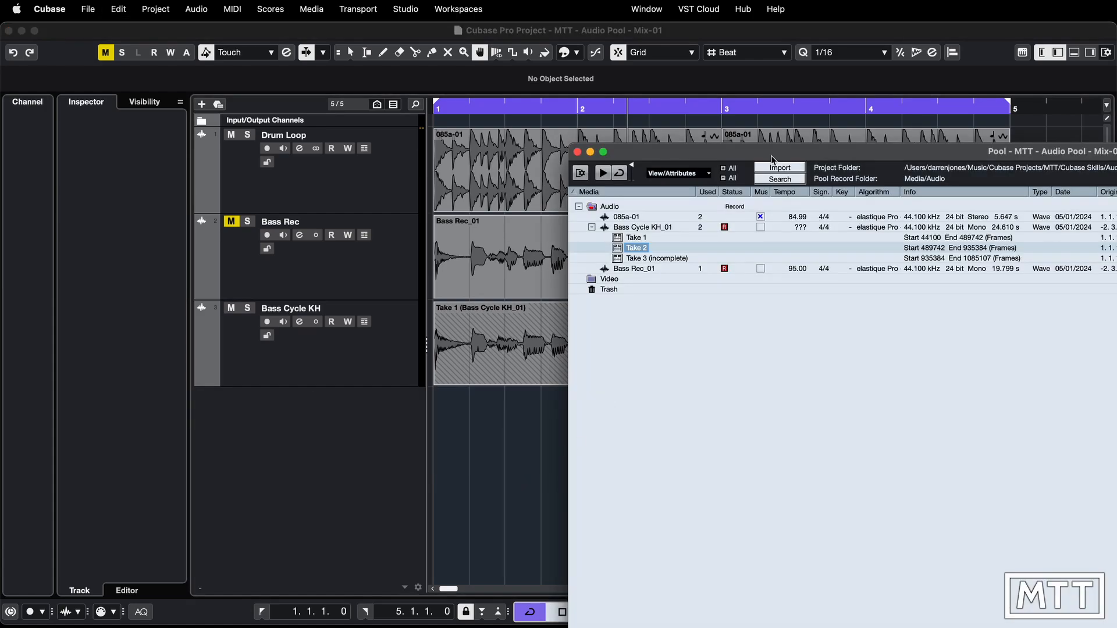
drag(624, 259, 442, 417)
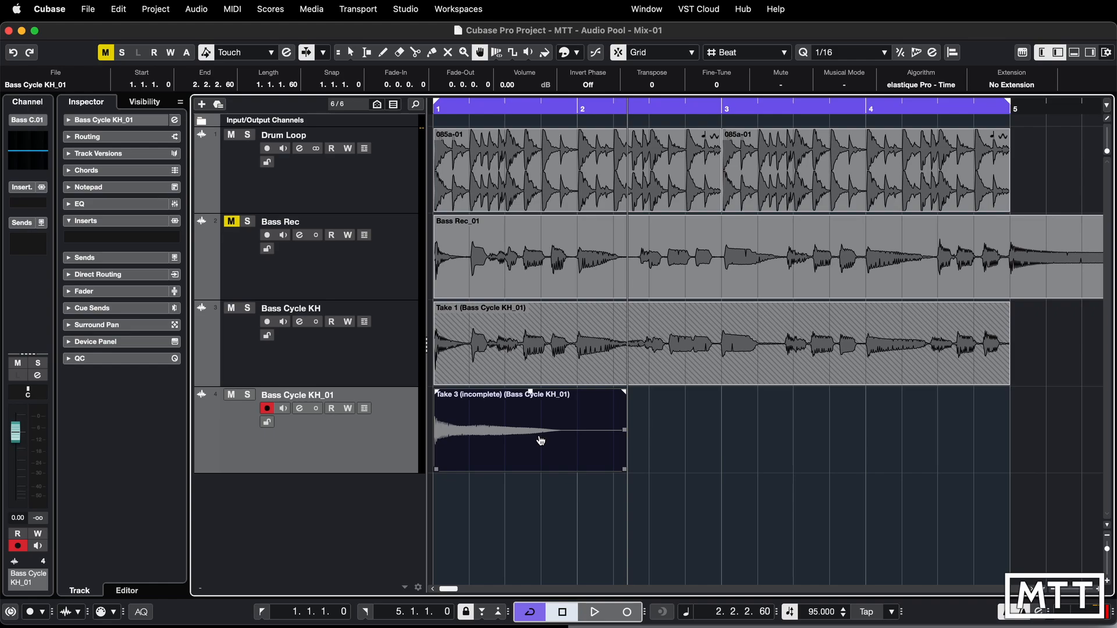
key(super+z)
key(super+p)
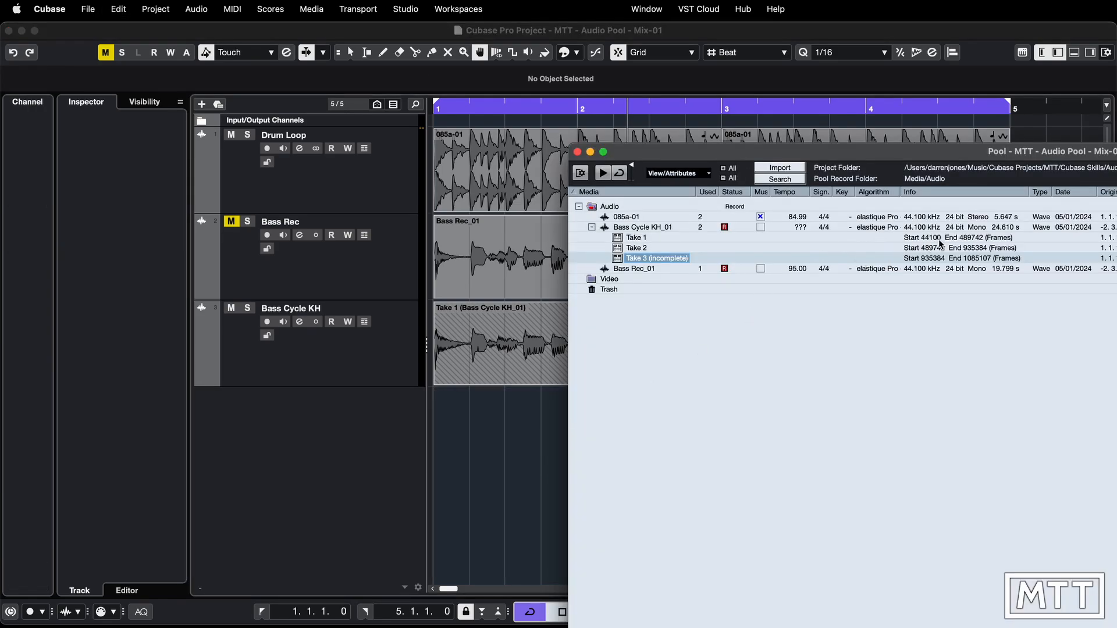
drag(874, 158, 740, 196)
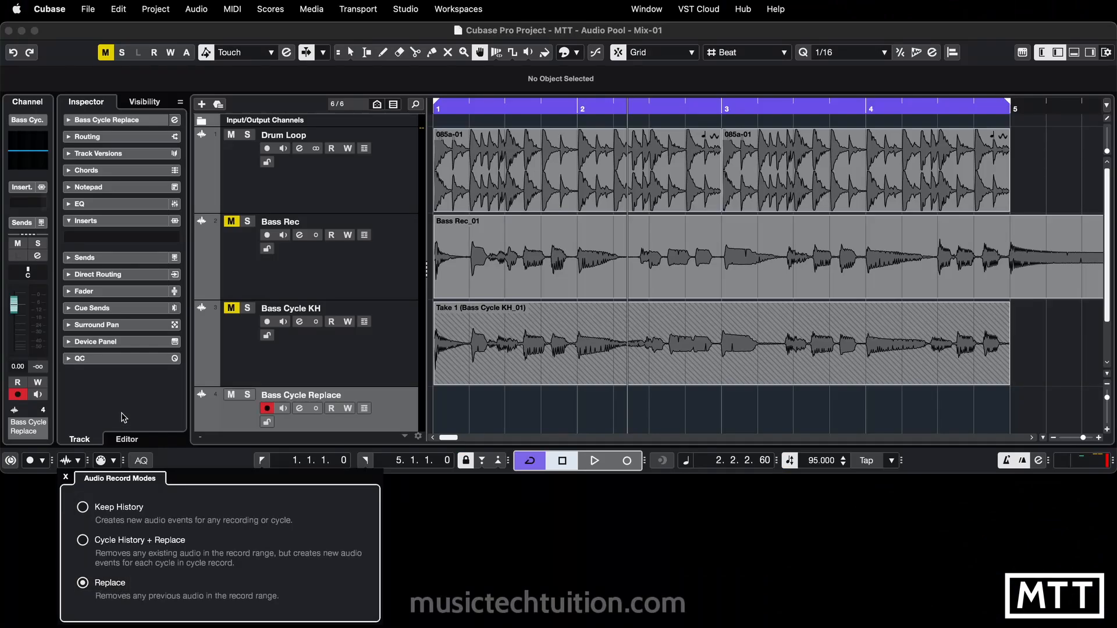
- Enlarge the project window and record cycled bass takes on Bass Cycle Replace from bar 1, stopping late in bar 2 of the third pass
drag(113, 476, 123, 624)
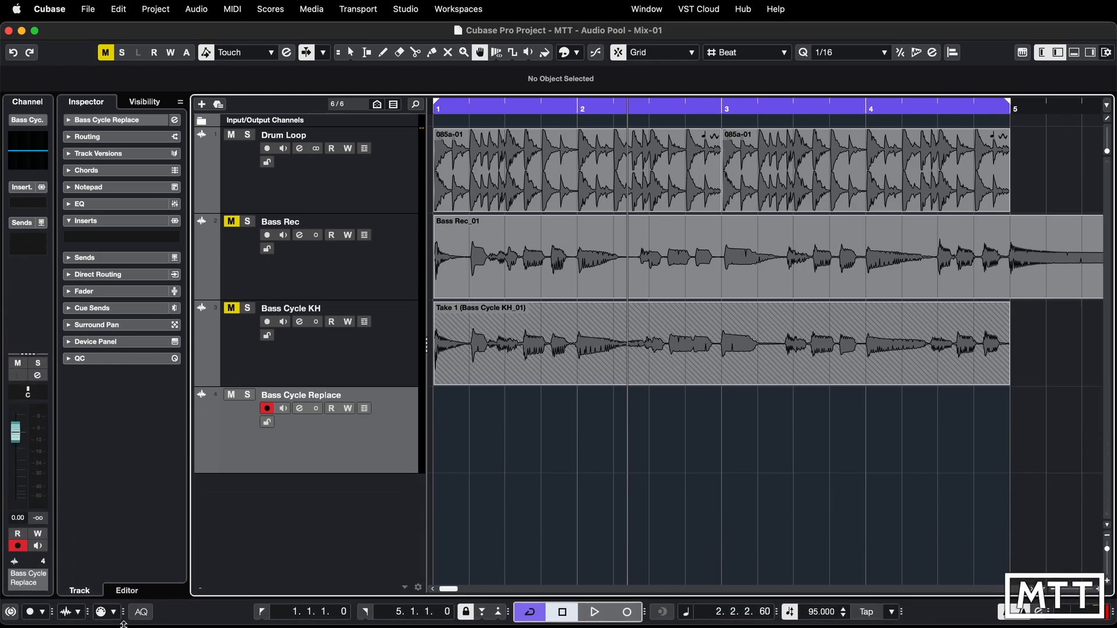
click(564, 613)
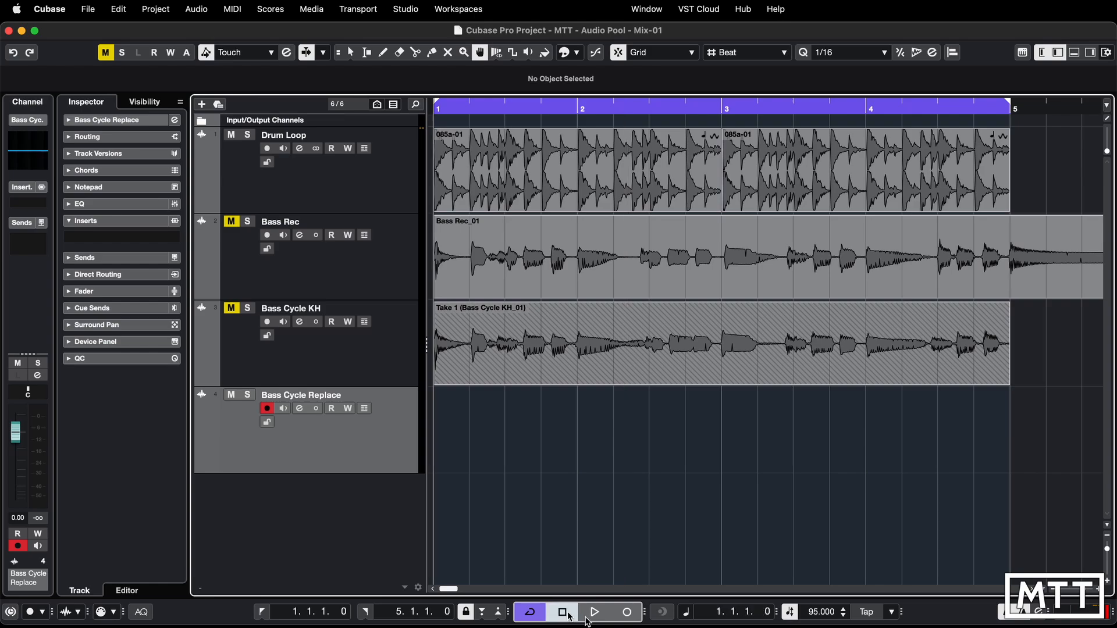
click(627, 612)
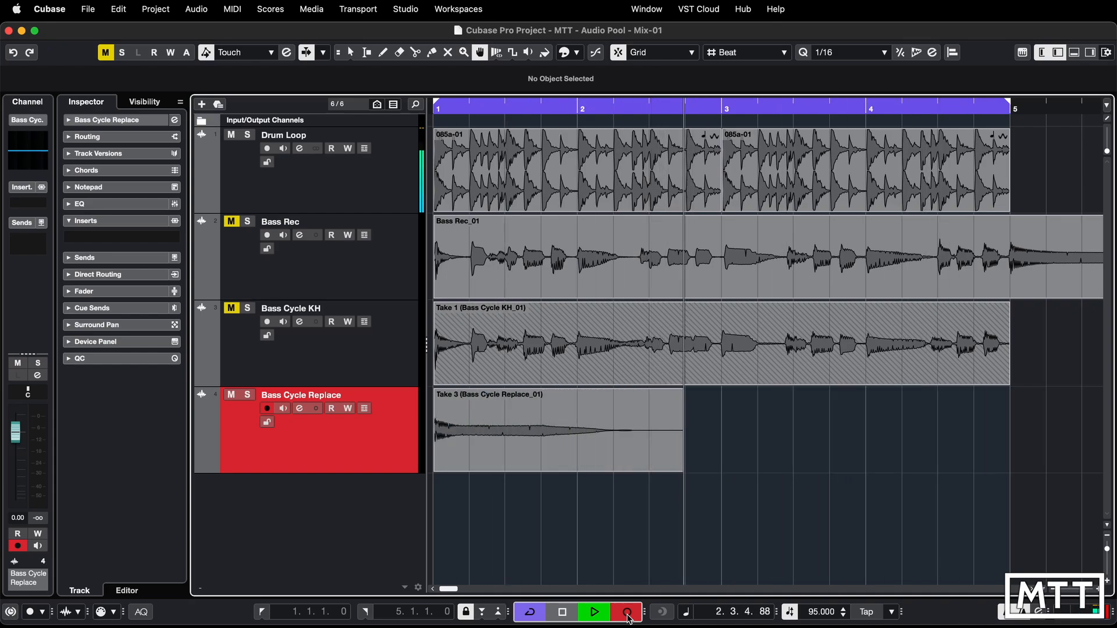
click(627, 613)
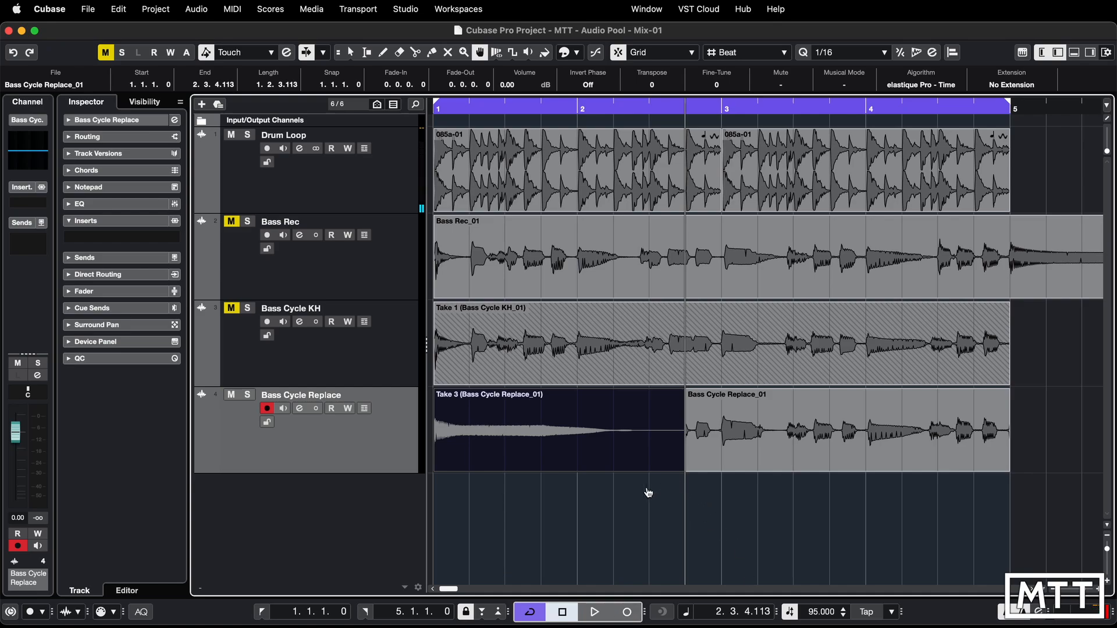
- Examine the two recorded events on Bass Cycle Replace and check its lanes for additional takes, hiding the lanes when finished
click(600, 423)
click(717, 441)
click(658, 440)
click(365, 408)
scroll(498, 468, down, 2)
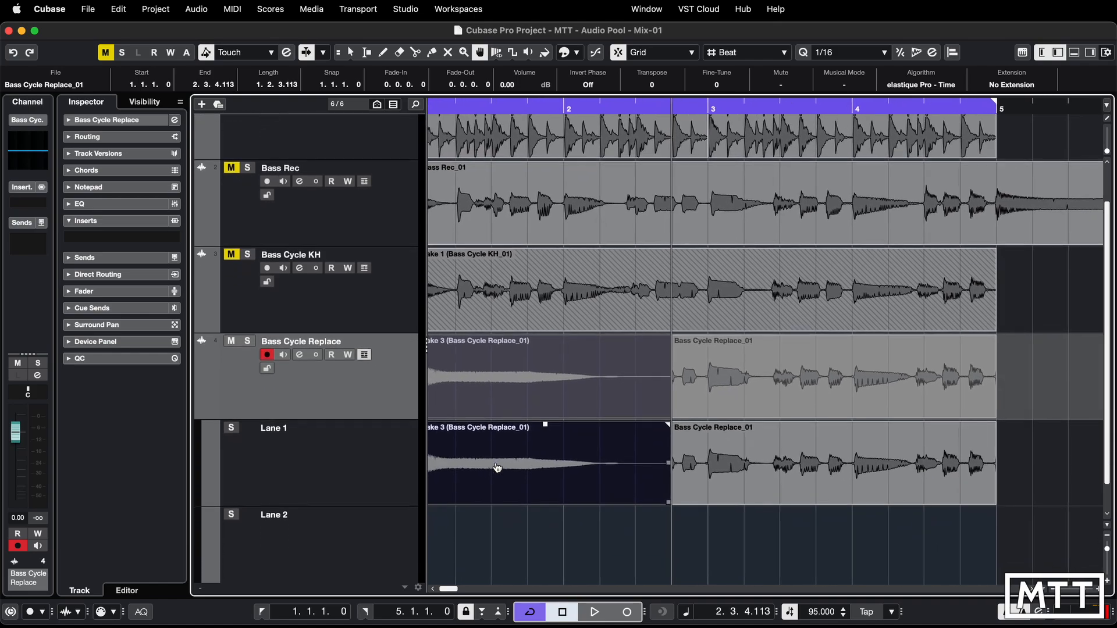
scroll(497, 467, left, 1)
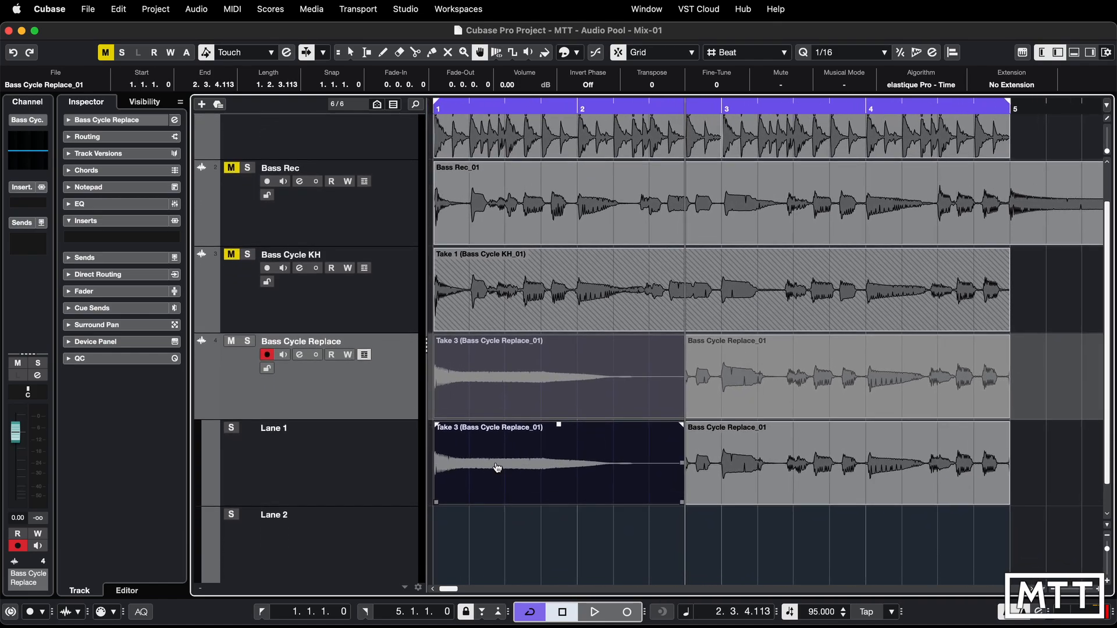
click(365, 355)
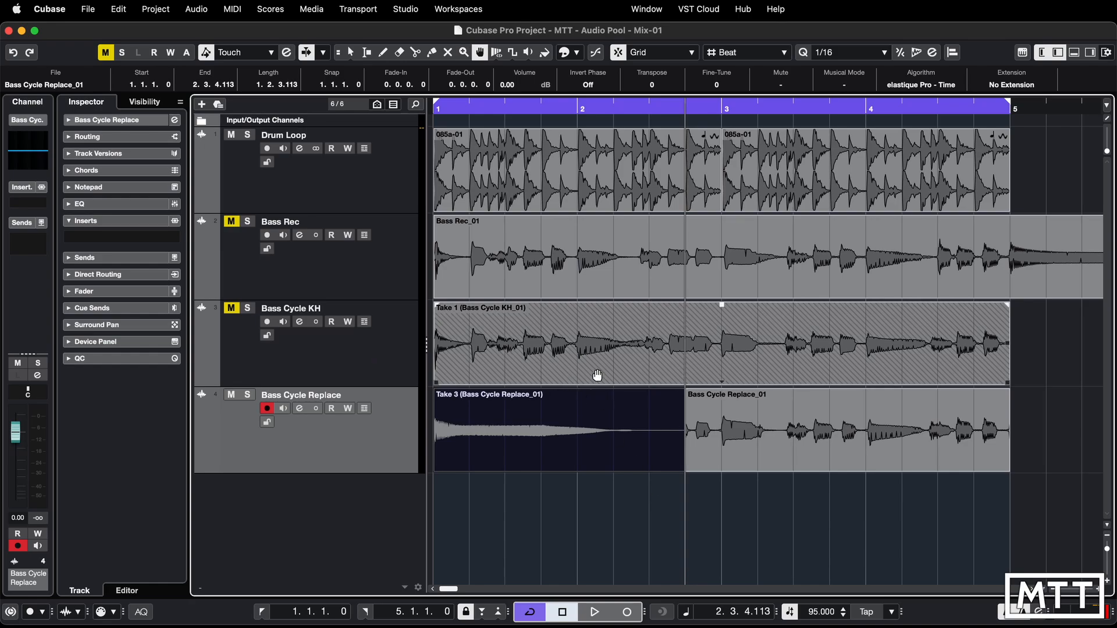
click(628, 518)
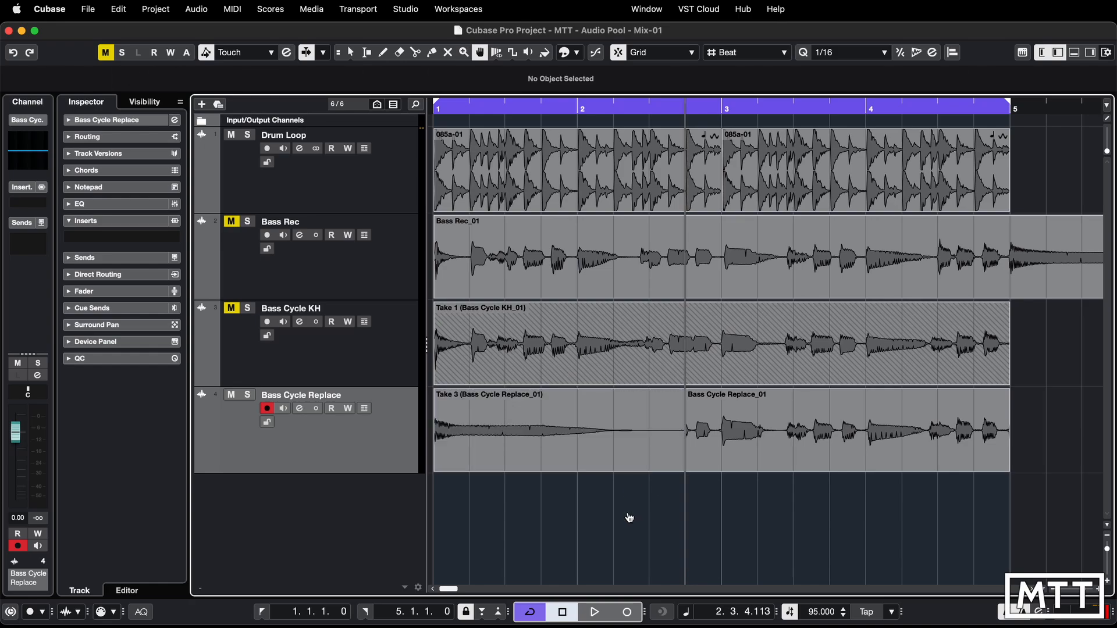
- Open the Pool, expand Bass Cycle Replace_01 to list its takes, and move the Pool window clear of the tracks
key(super+p)
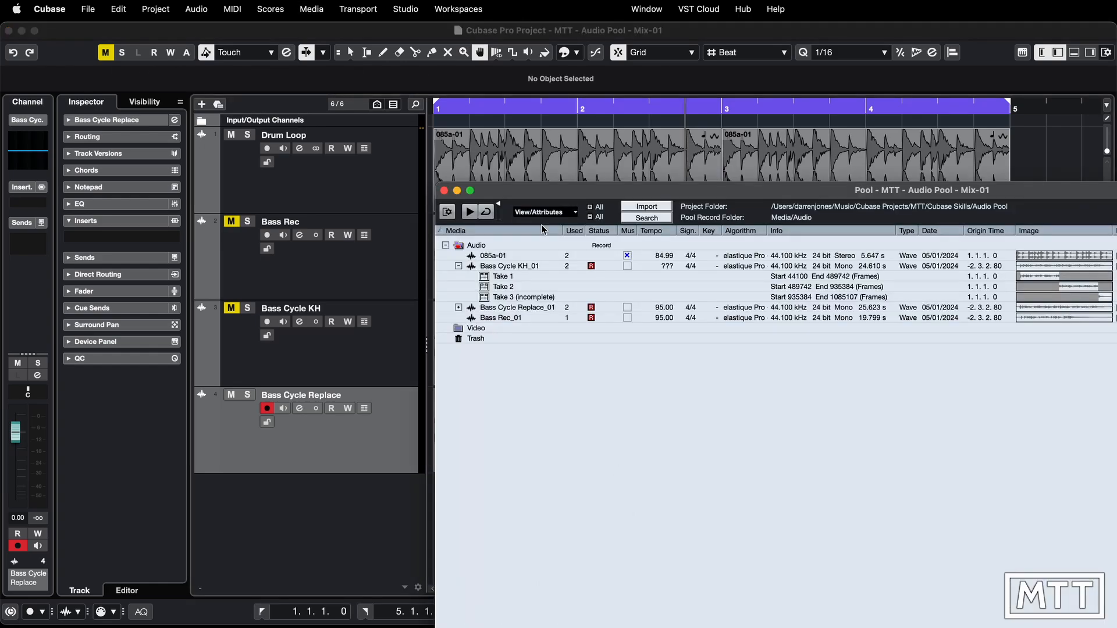
click(459, 307)
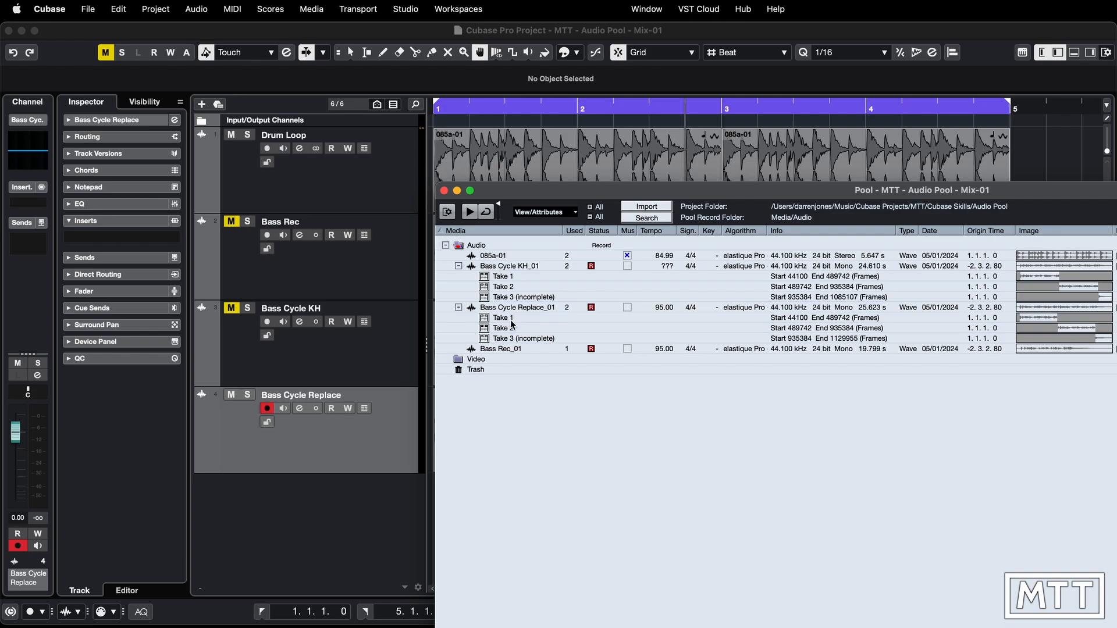
drag(546, 198, 857, 178)
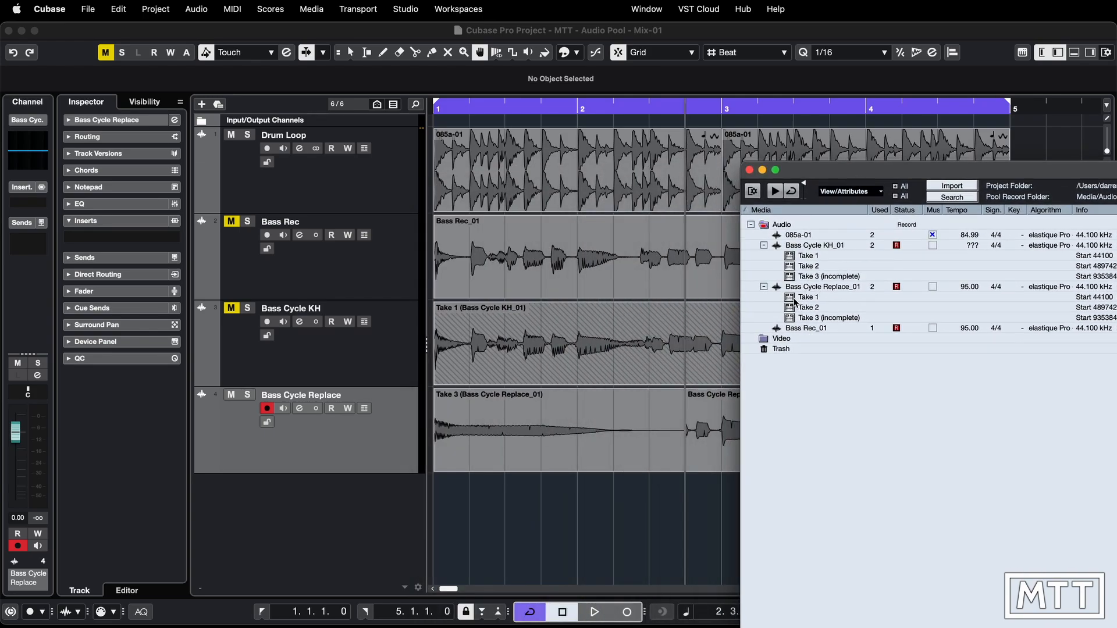
- Place Take 1 of Bass Cycle Replace_01 from the Pool on a new track at bar 1, and undo the placement
double_click(800, 297)
drag(798, 300, 447, 499)
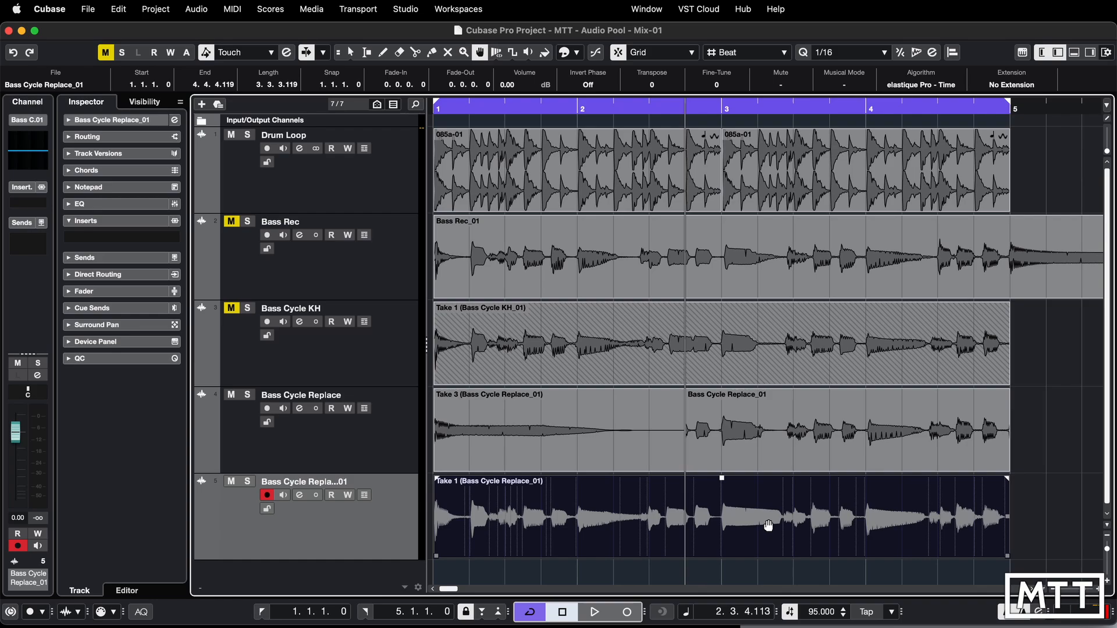
key(super+z)
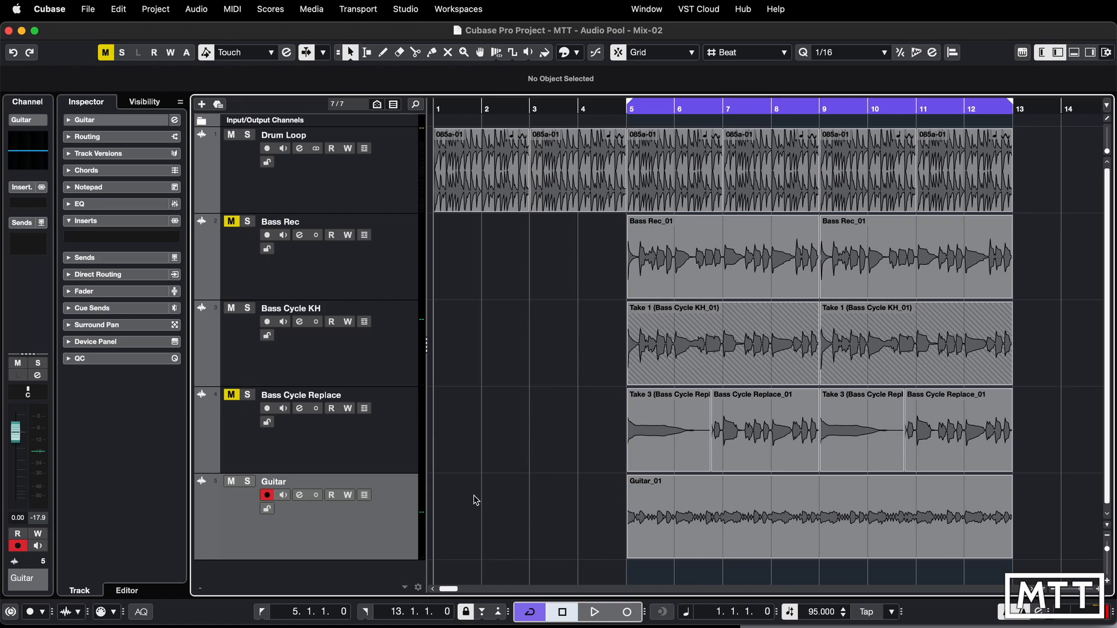
- Play the arrangement from bar 5 into bar 6, and delete the guitar event from the Guitar track
key(space)
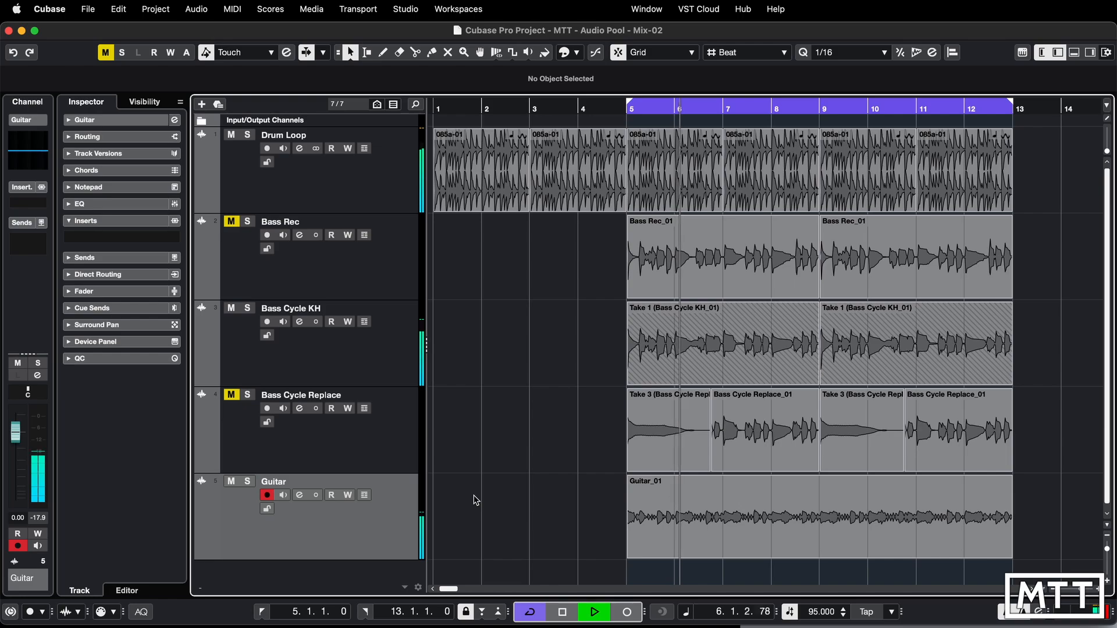
key(space)
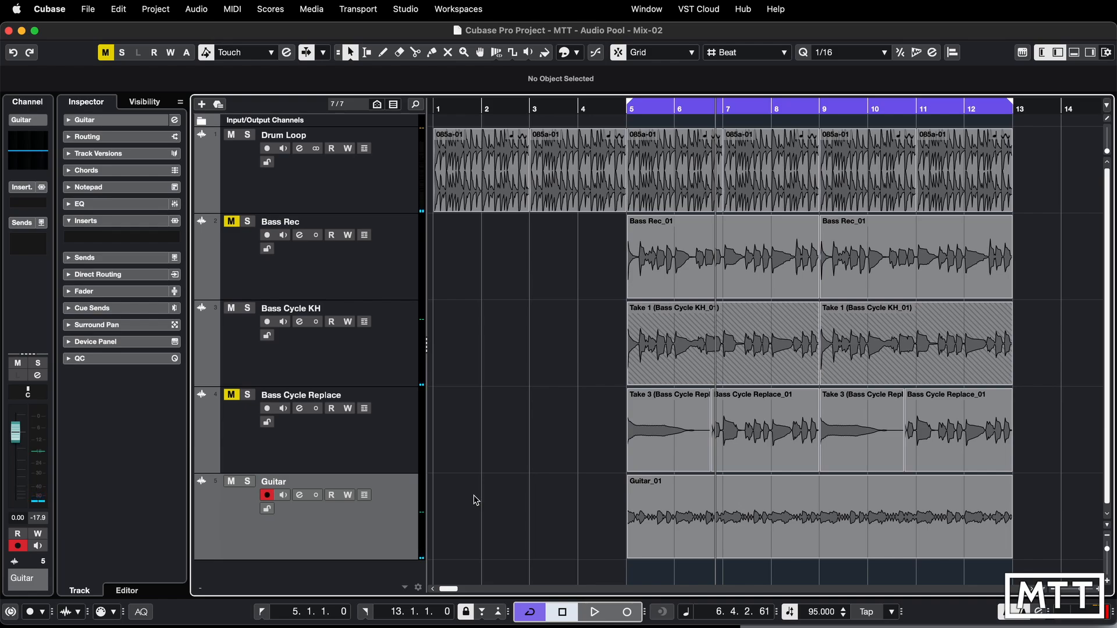
click(651, 517)
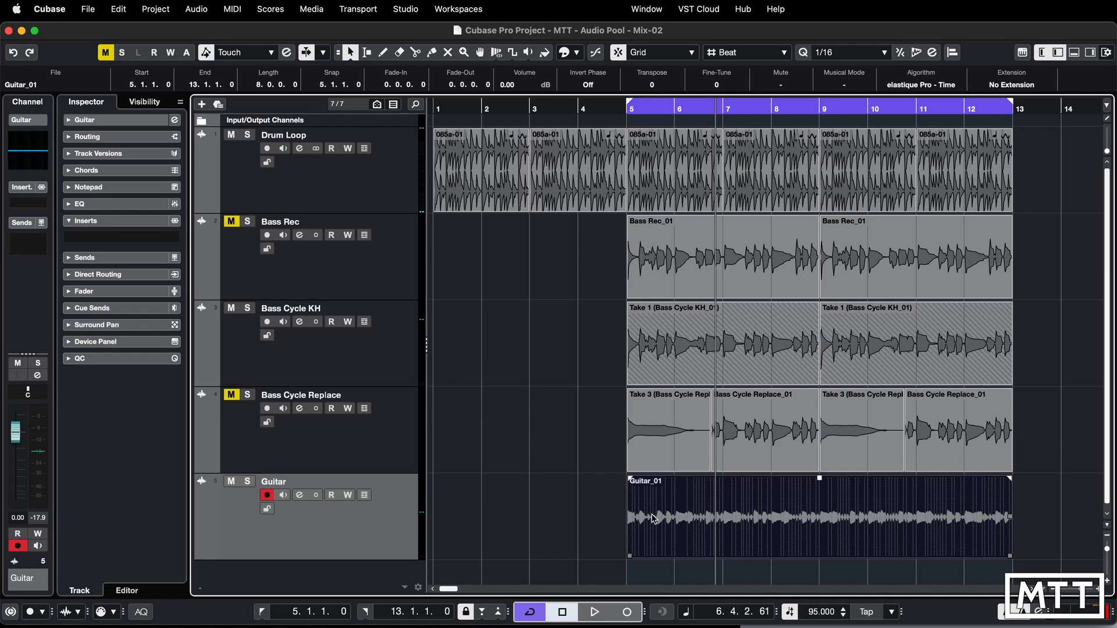
key(Delete)
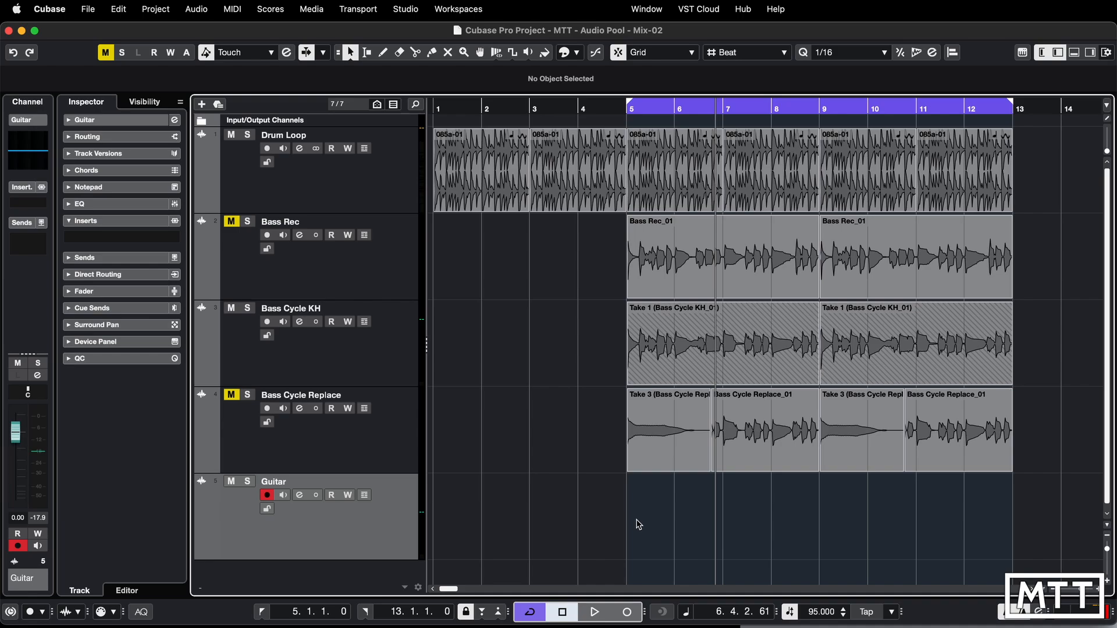
- Turn cycle mode off and record a new linear guitar take on the Guitar track from bar 5, stopping late in bar 15
key(KP_Divide)
click(632, 614)
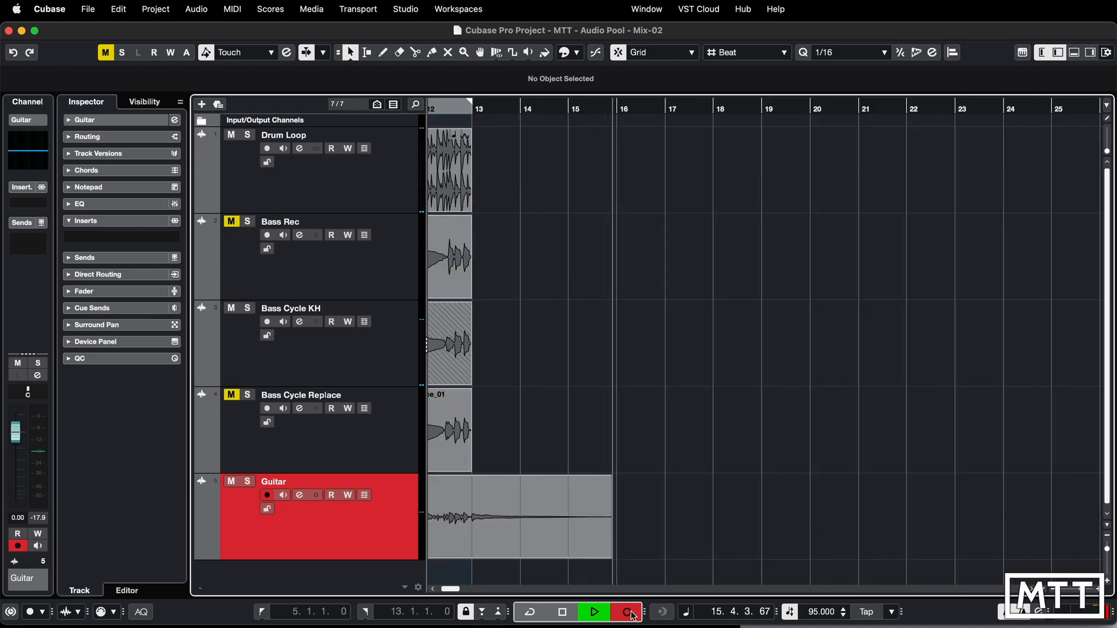
key(space)
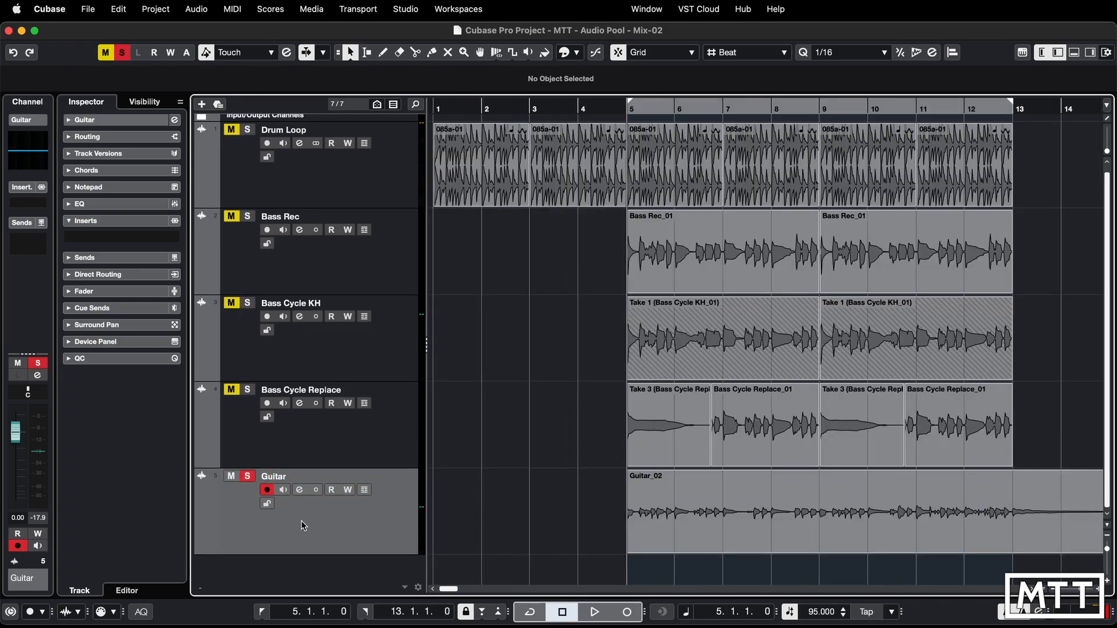
- Audition the start of the new guitar recording with the Guitar track soloed, and release the solo when finished
key(space)
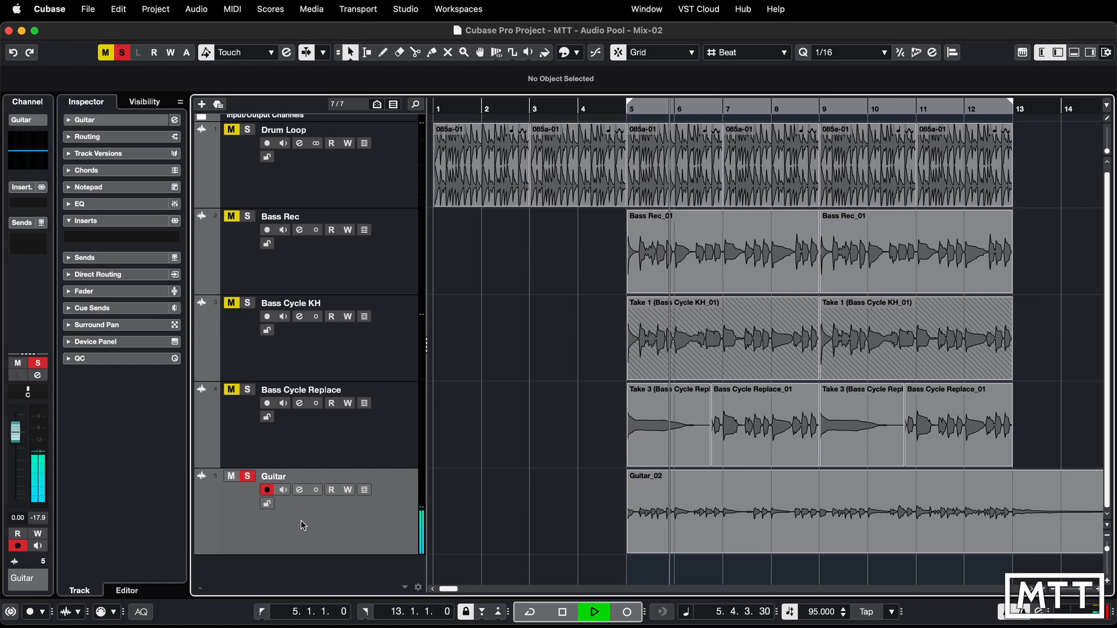
key(space)
click(249, 477)
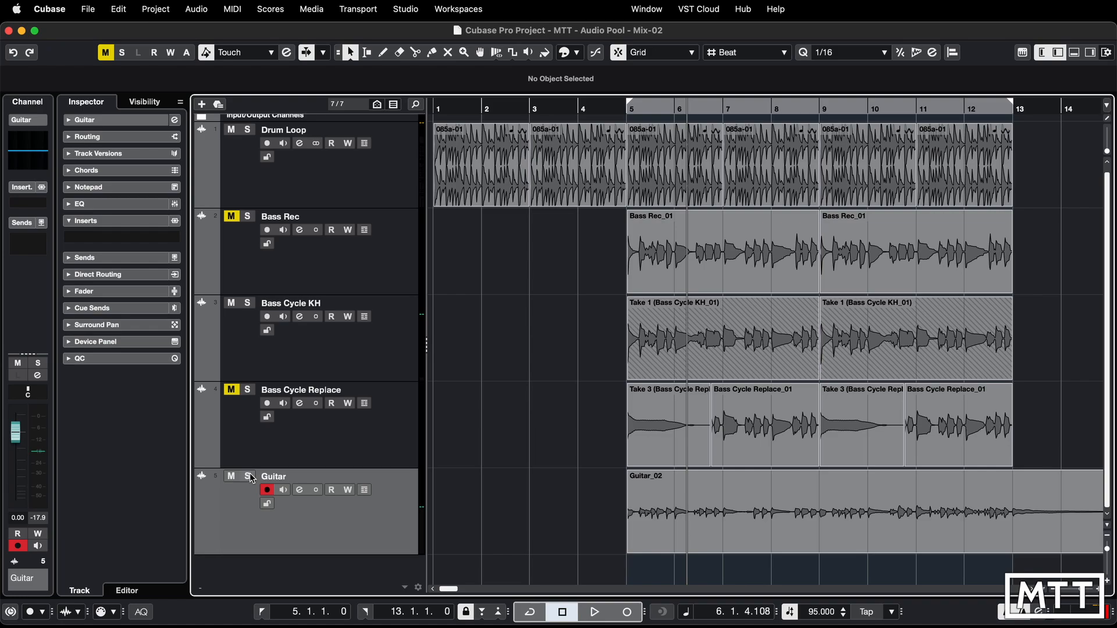
- Open the Pool, expand the Trash and move Guitar_01 back into the Audio folder
key(super+p)
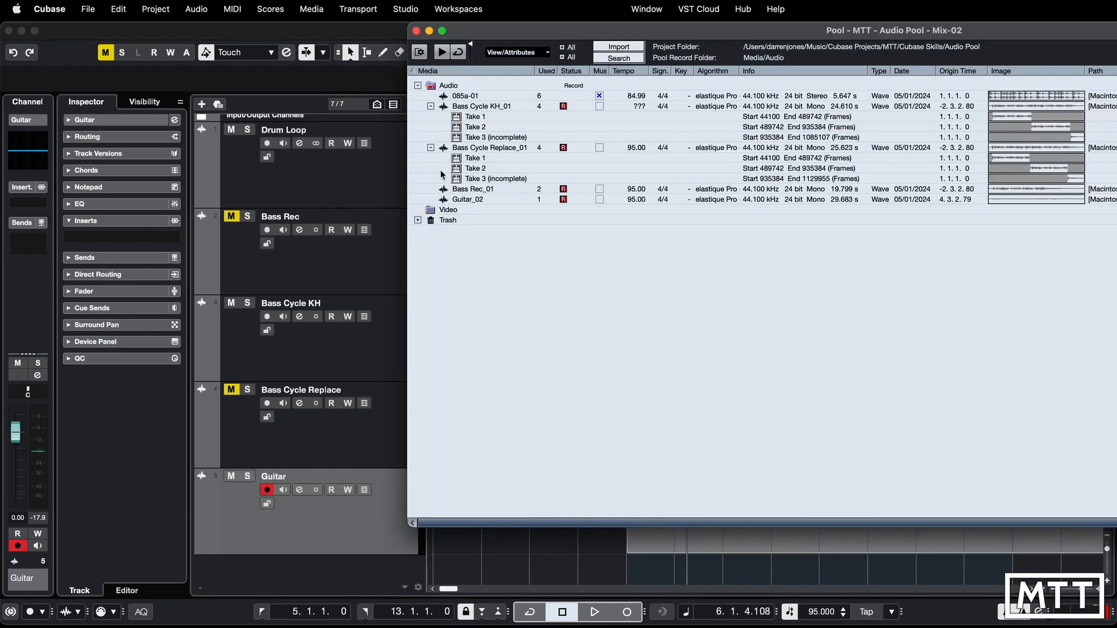
click(418, 219)
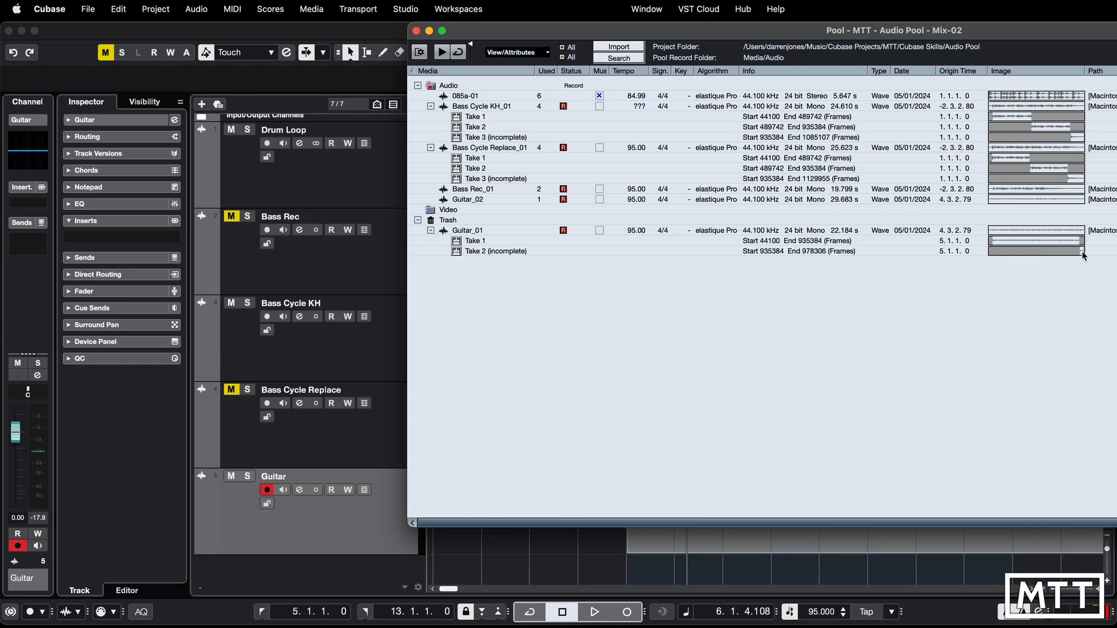
click(462, 232)
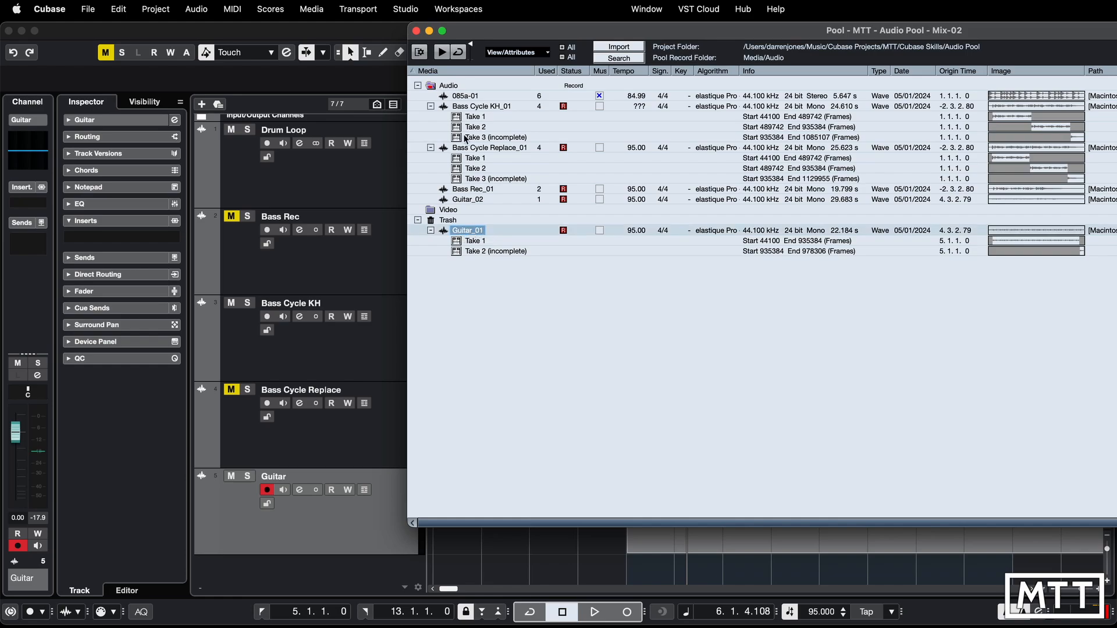
drag(473, 231, 455, 86)
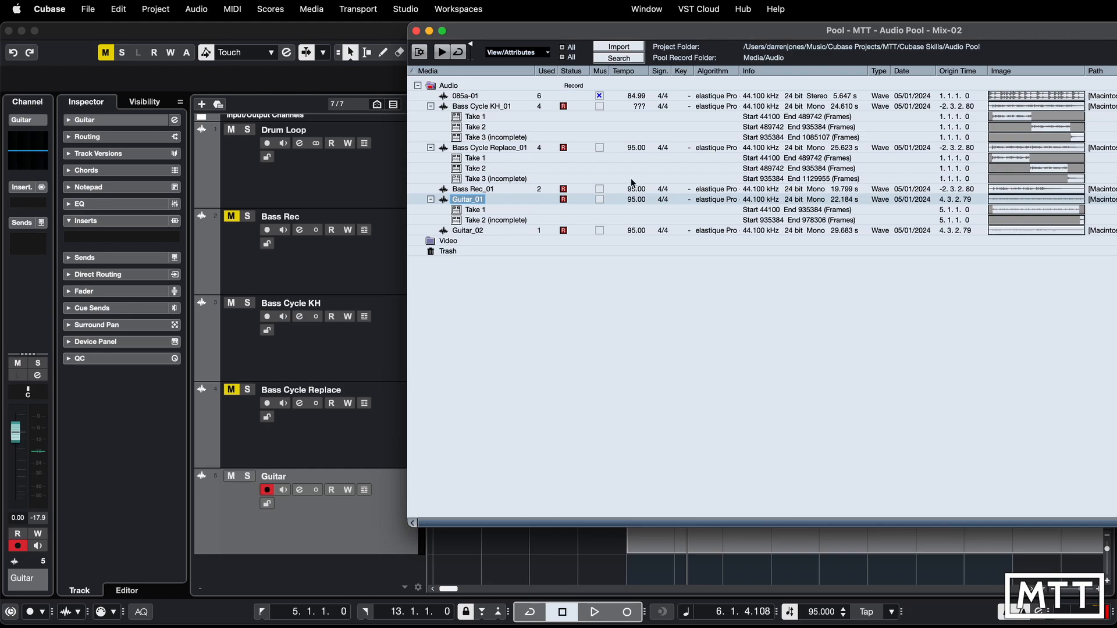
- Insert Take 1 of Guitar_01 into the project at its origin time on the Guitar track, and undo the insertion
click(457, 213)
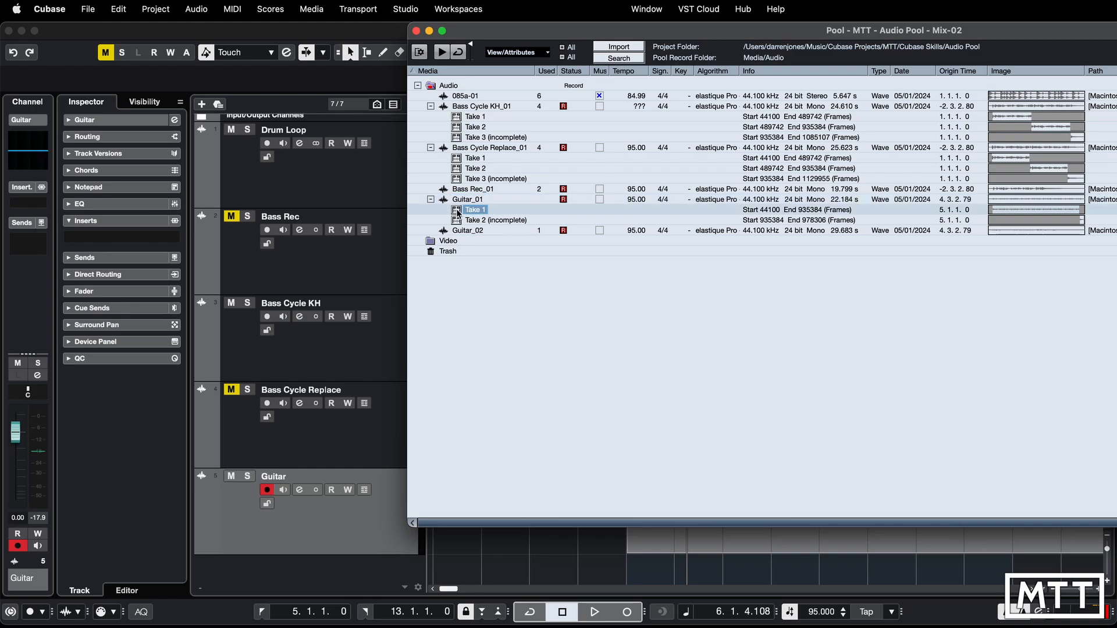
right_click(458, 213)
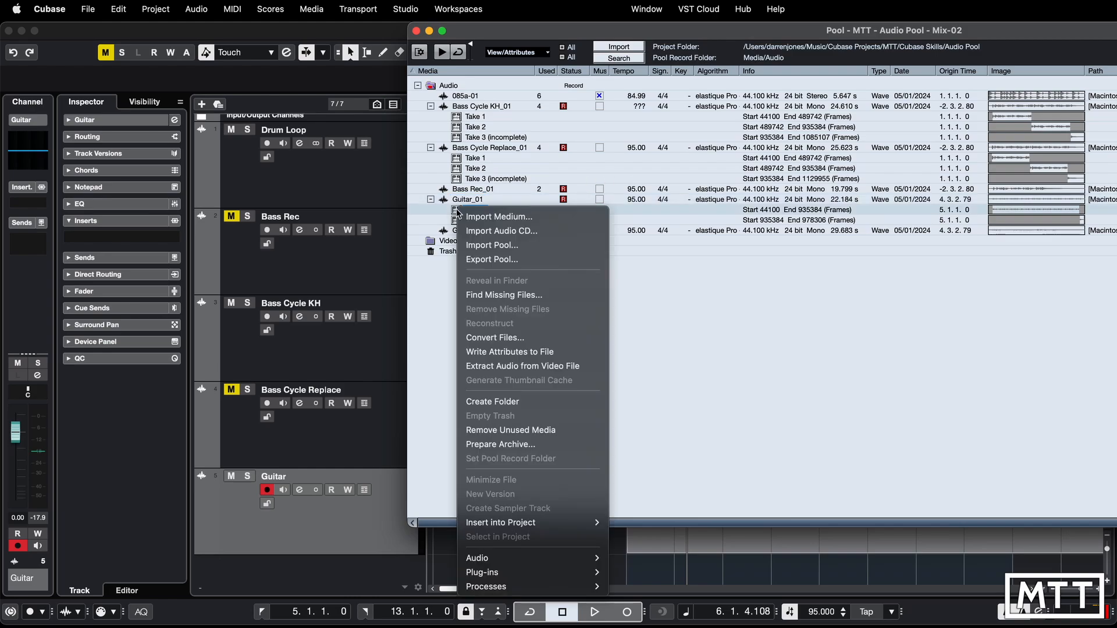
mouse_move(538, 523)
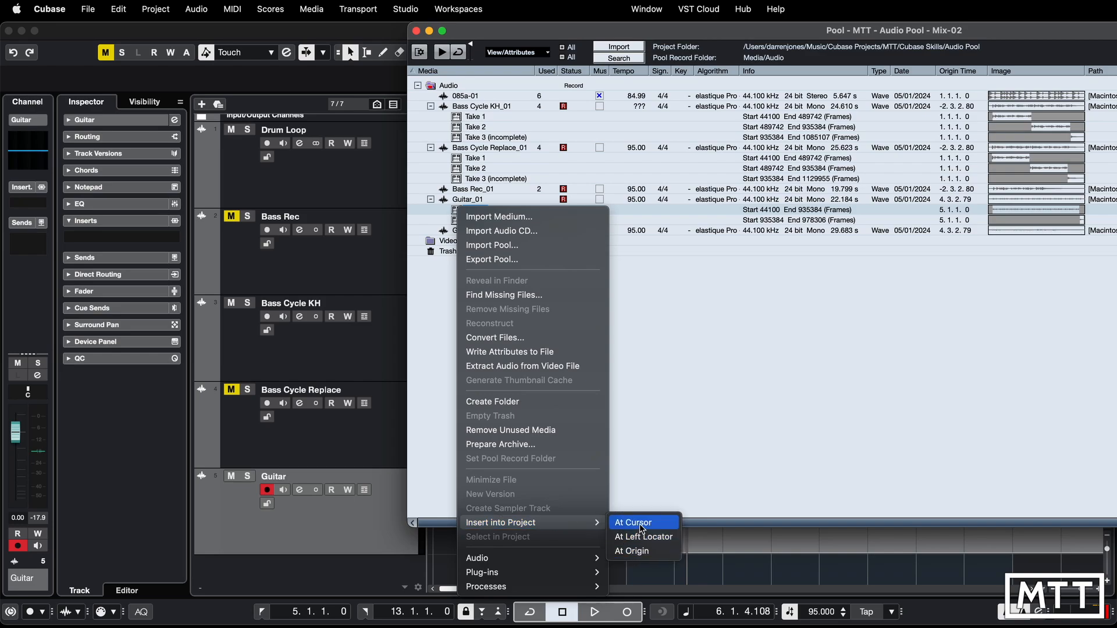
click(645, 554)
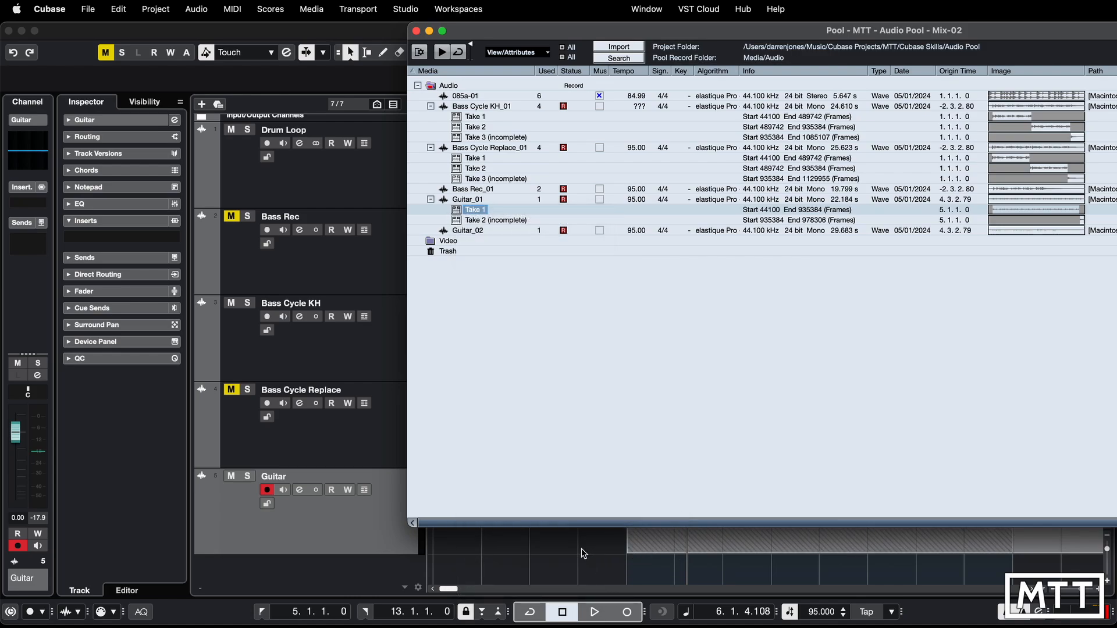
click(383, 529)
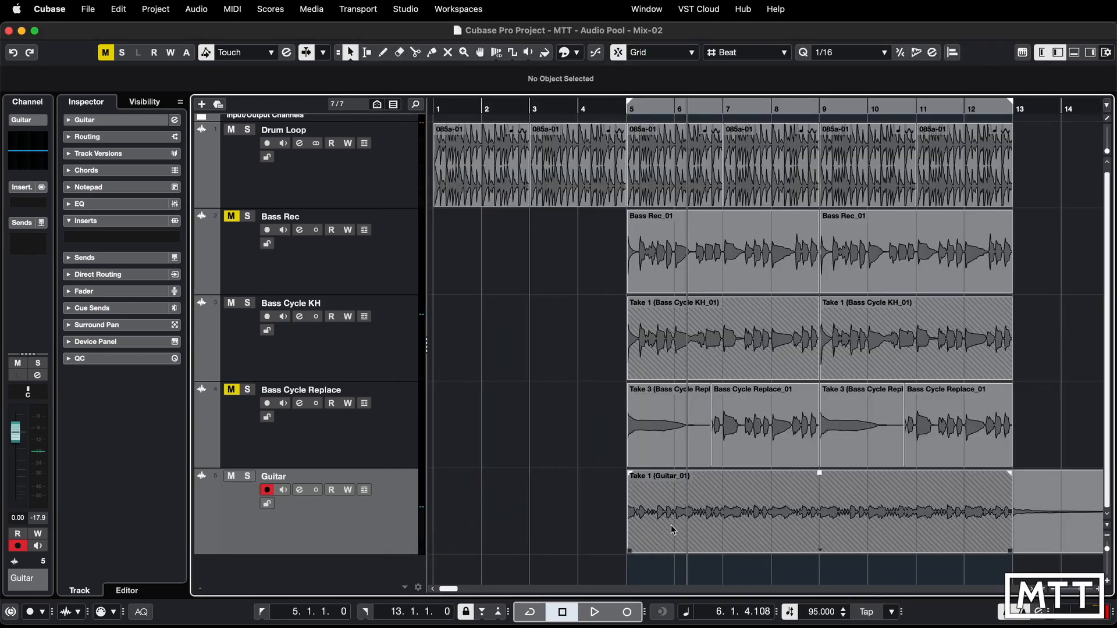
key(super+z)
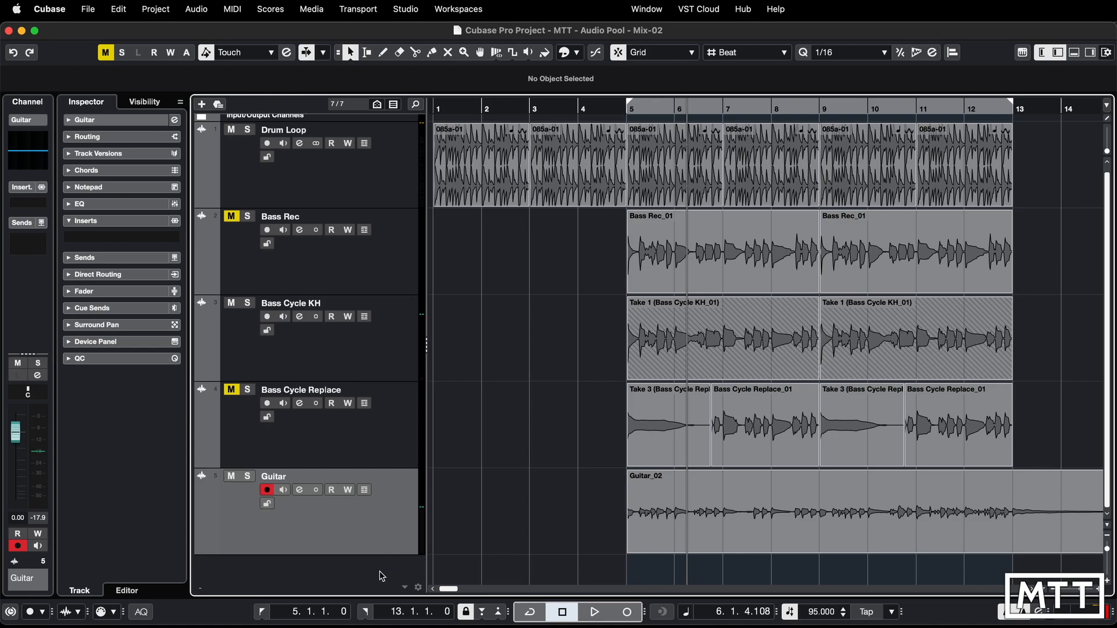
- Add one mono audio track named Gtr Chords below the Guitar track, with input In 1 and output Stereo Out
right_click(381, 576)
click(413, 579)
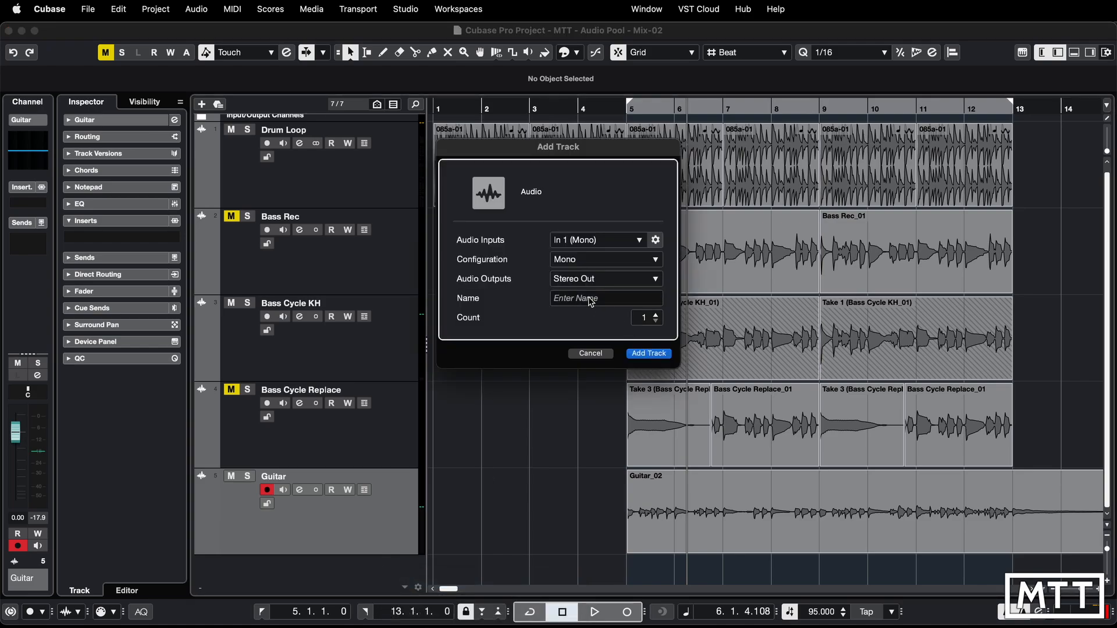
click(591, 299)
text(Gtr)
text(Chords)
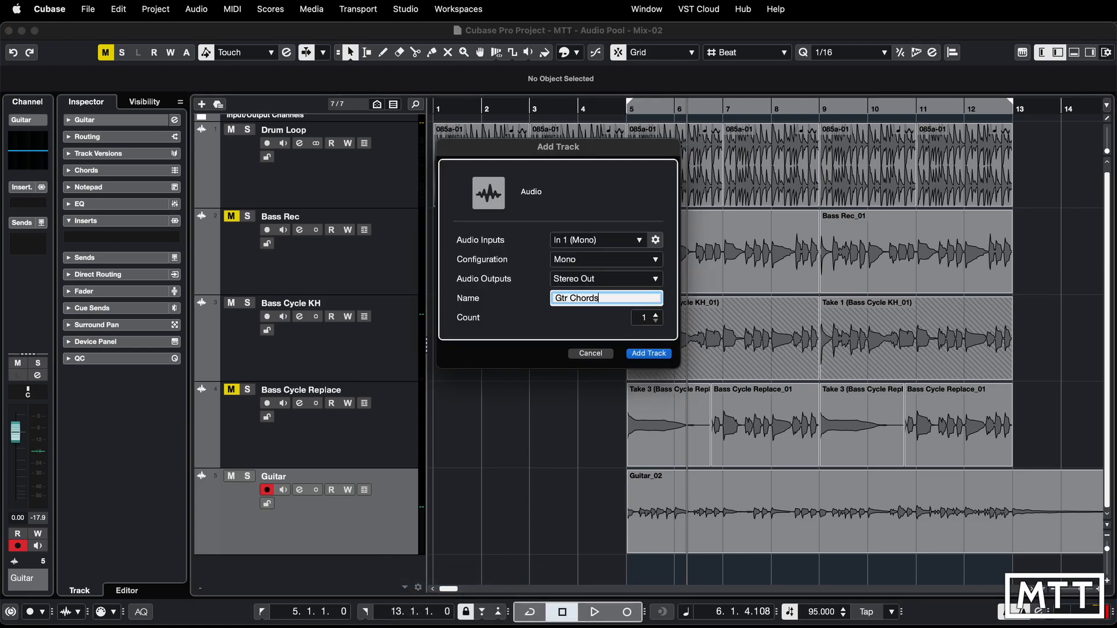
key(Return)
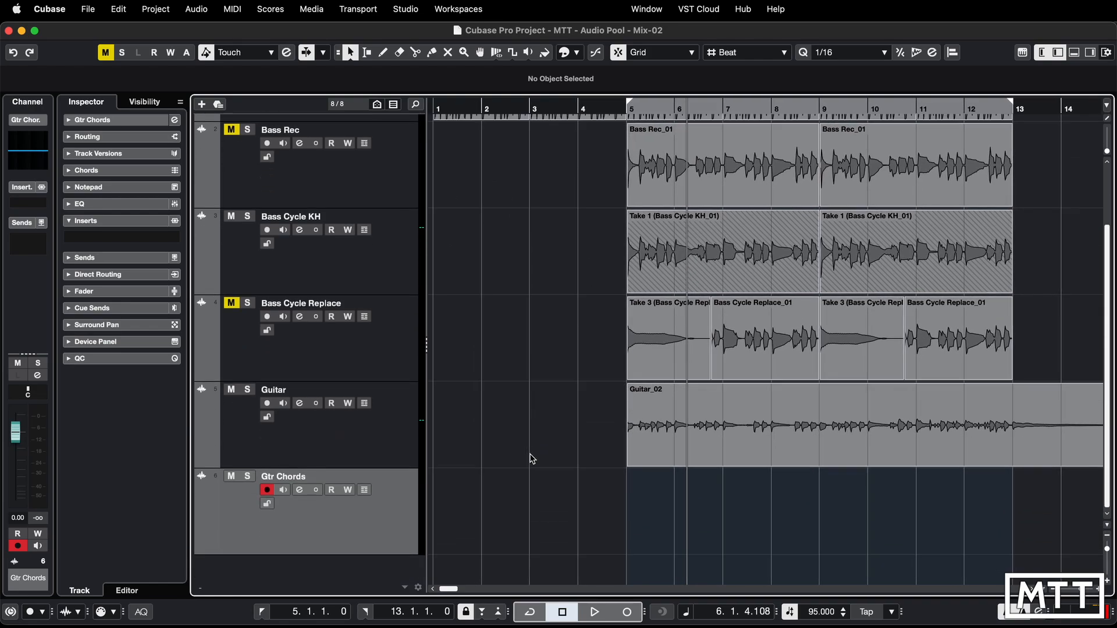
- Reopen the Pool and restore Guitar_01 from the Trash to the Audio folder
key(super+p)
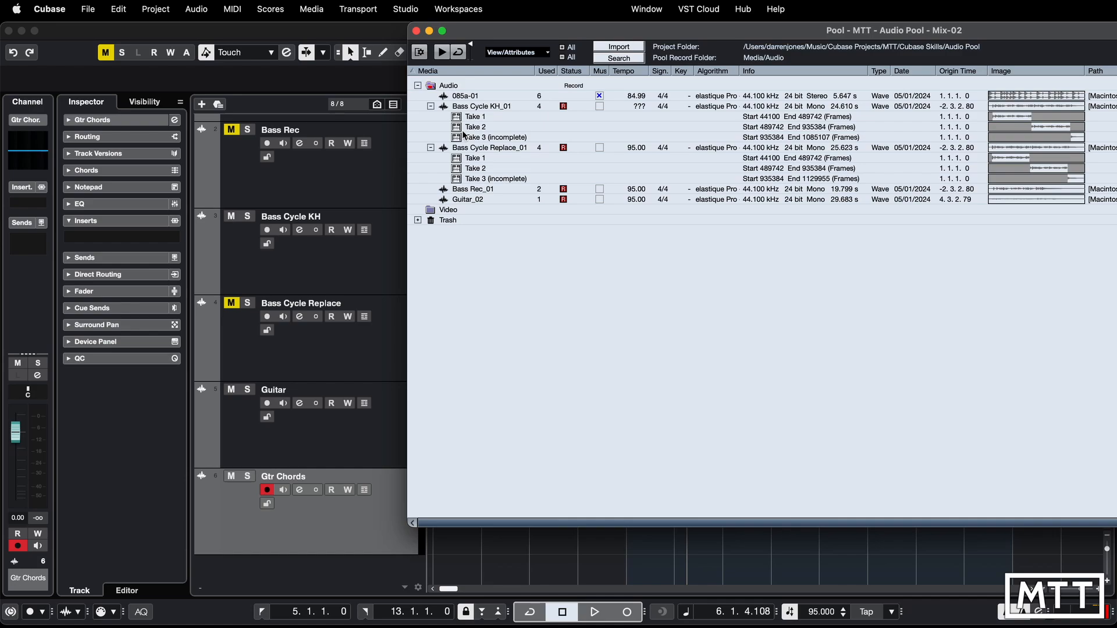
click(418, 220)
click(467, 231)
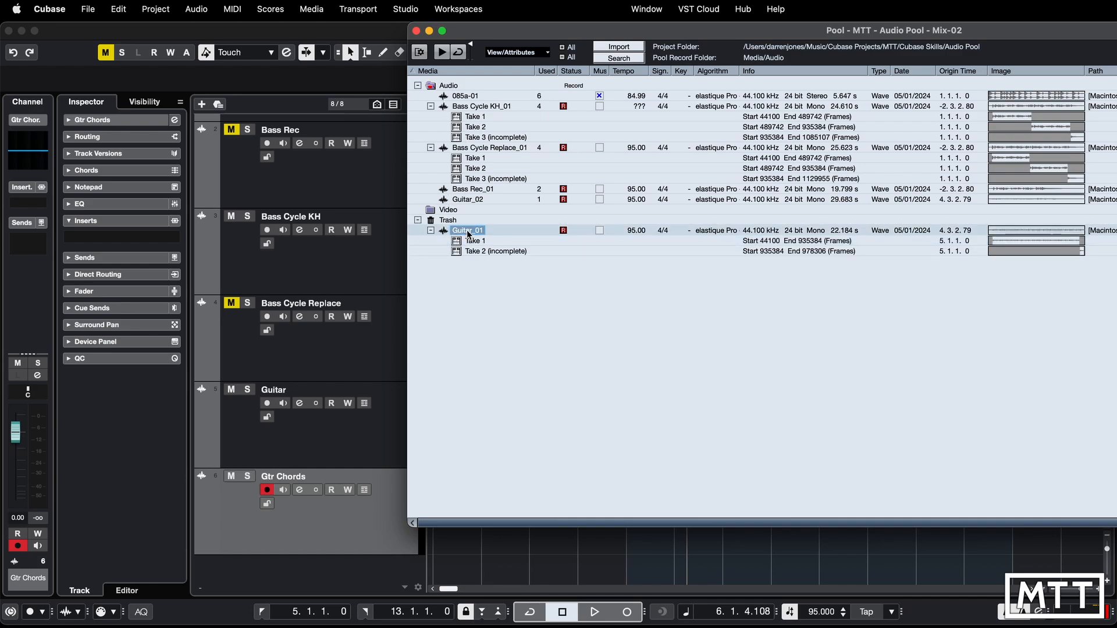
drag(468, 233, 462, 91)
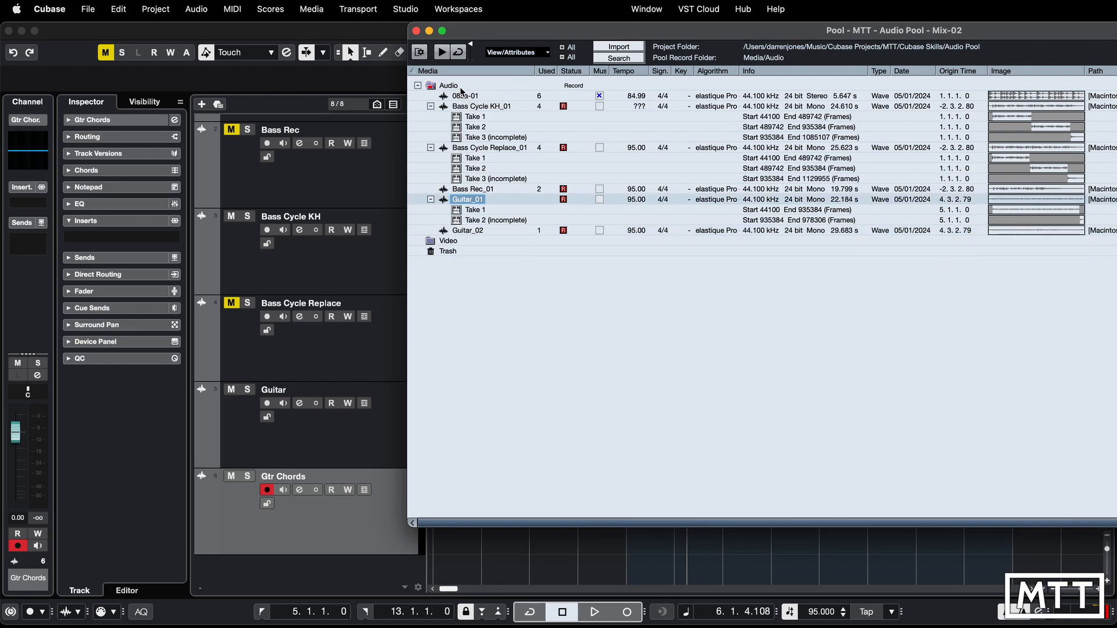
- Insert Take 1 of Guitar_01 on the Gtr Chords track at its origin time, and return to the project window
right_click(470, 210)
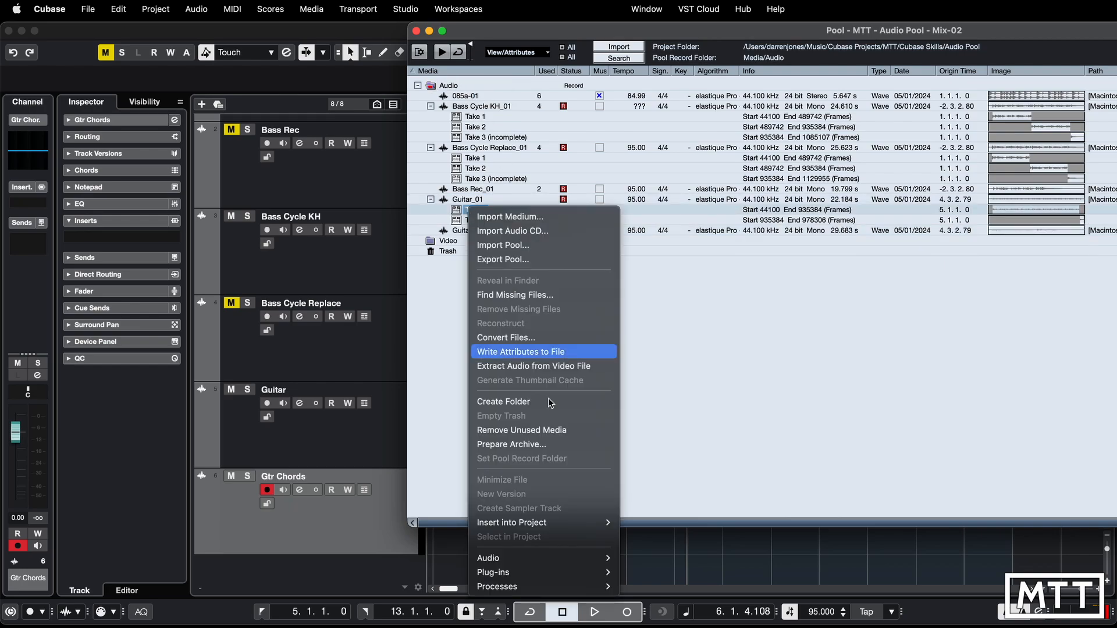
mouse_move(567, 530)
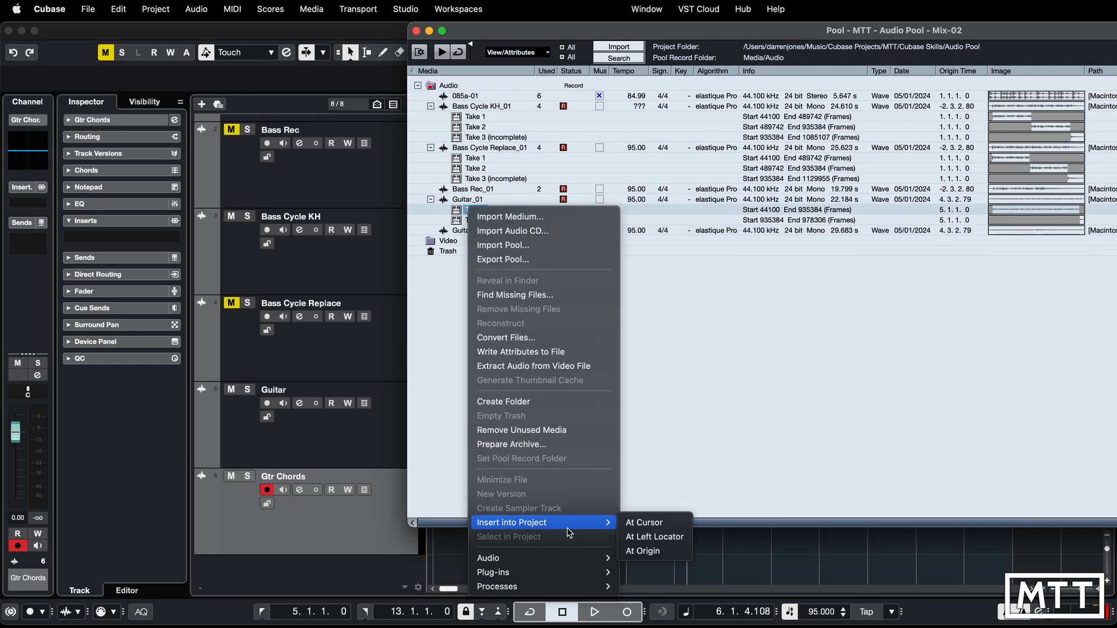
click(650, 558)
click(592, 550)
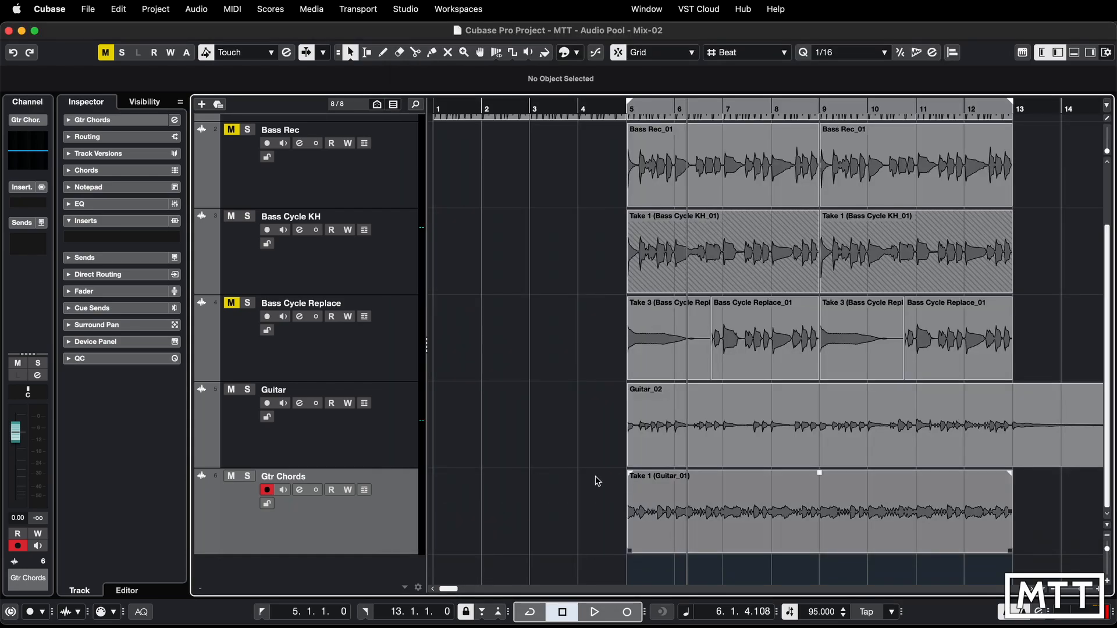
- Solo the Gtr Chords track, audition the restored guitar take, and release the solo
click(248, 476)
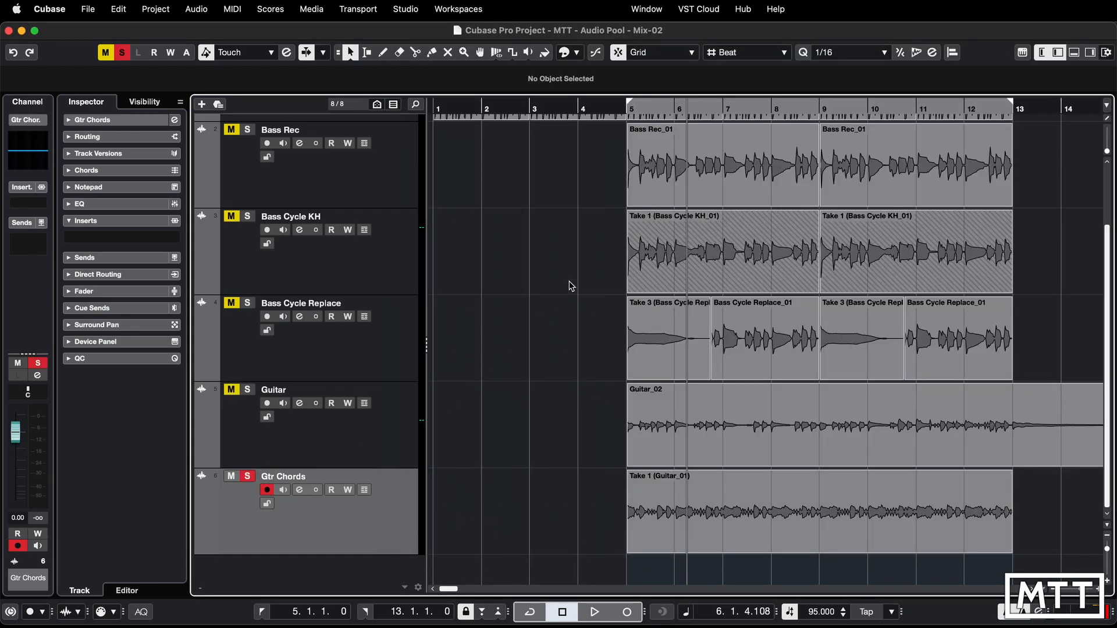
key(space)
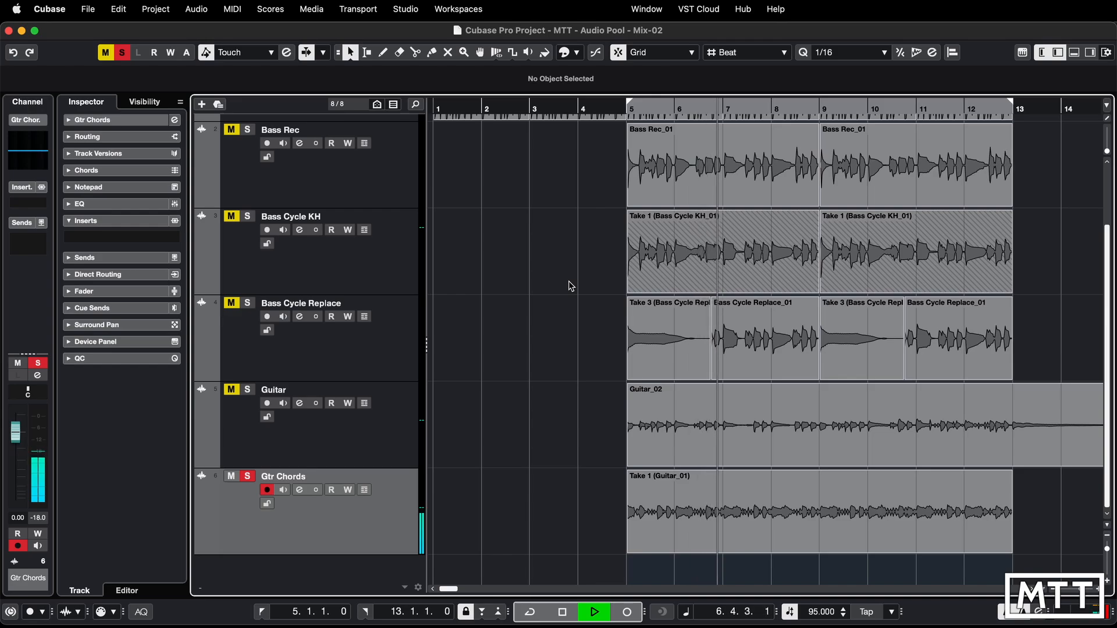
key(space)
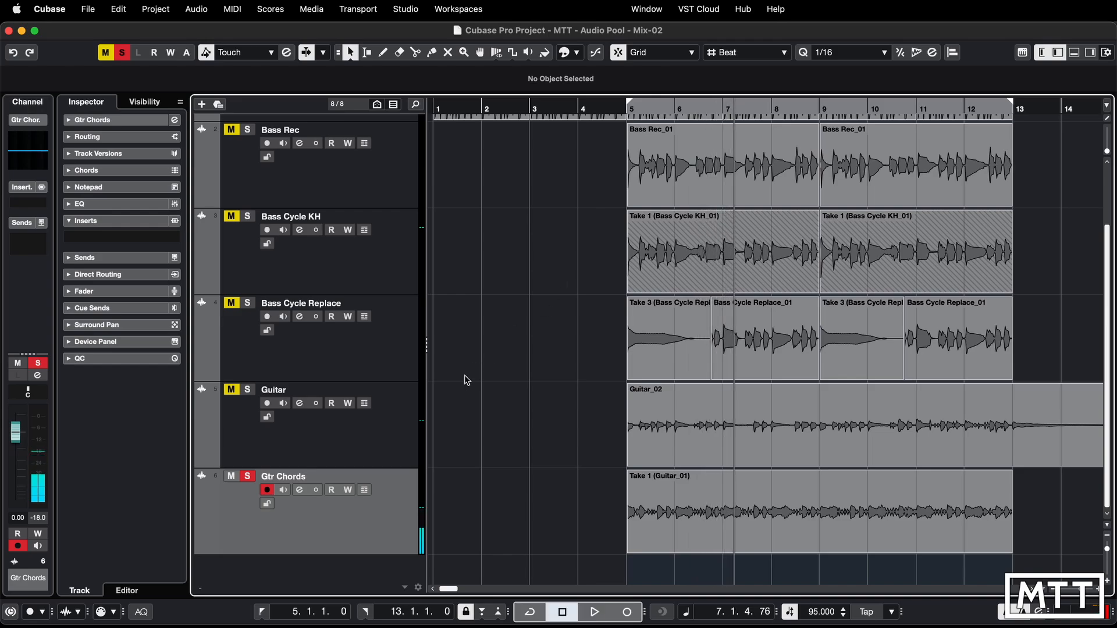
click(247, 476)
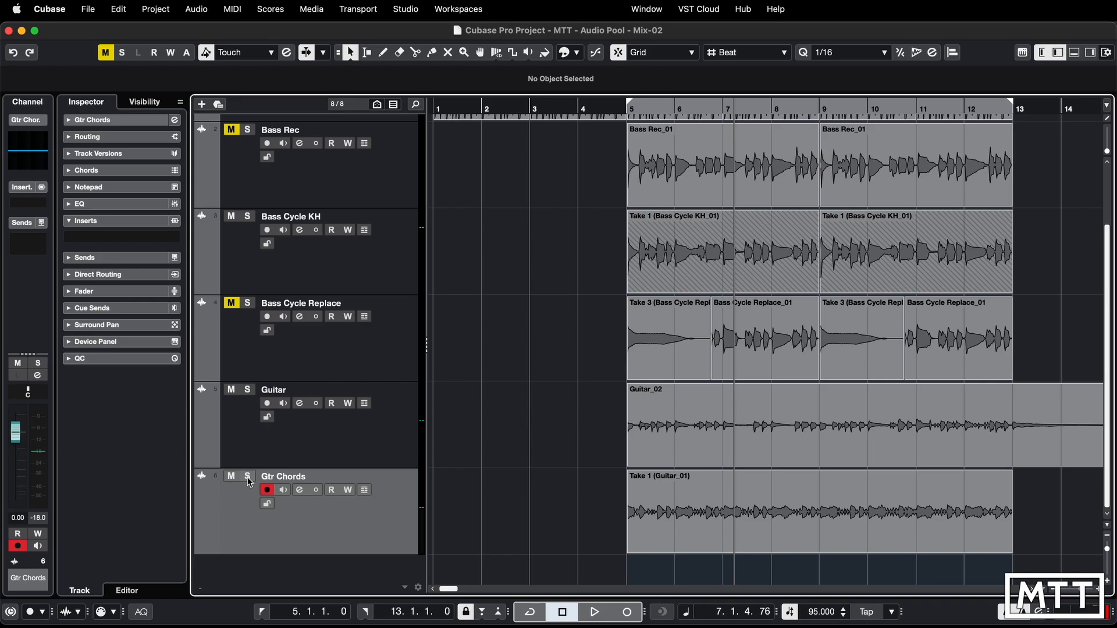
- Bring the whole Pool window into view and audition Guitar_01 Take 1, Bass Cycle Replace_01 Take 1 and Bass Cycle KH_01 Take 2
key(super+p)
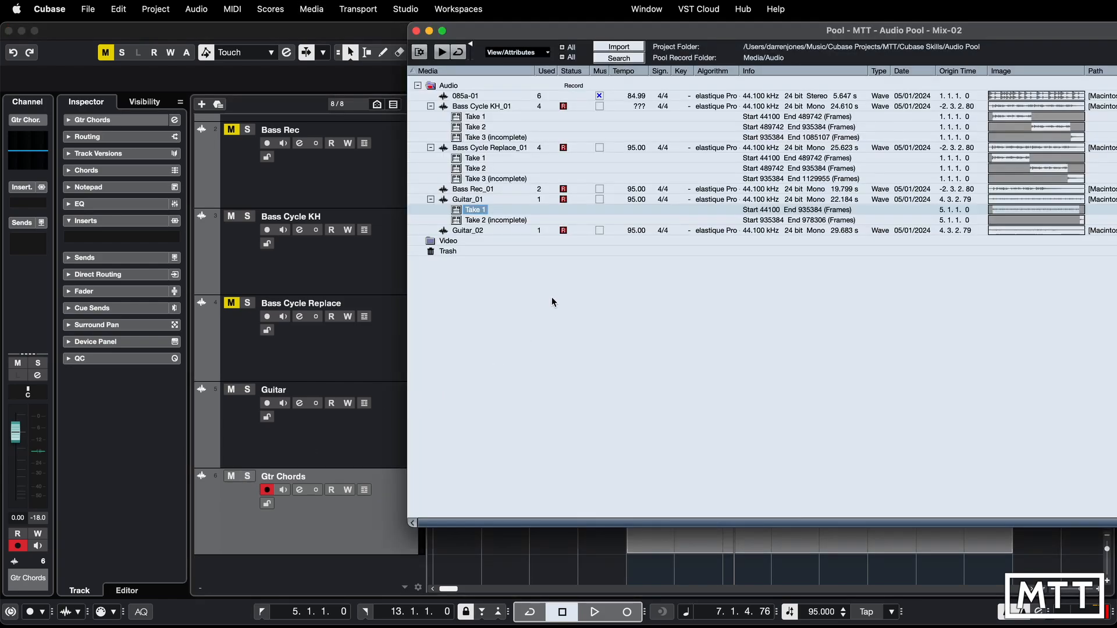
drag(514, 30, 227, 47)
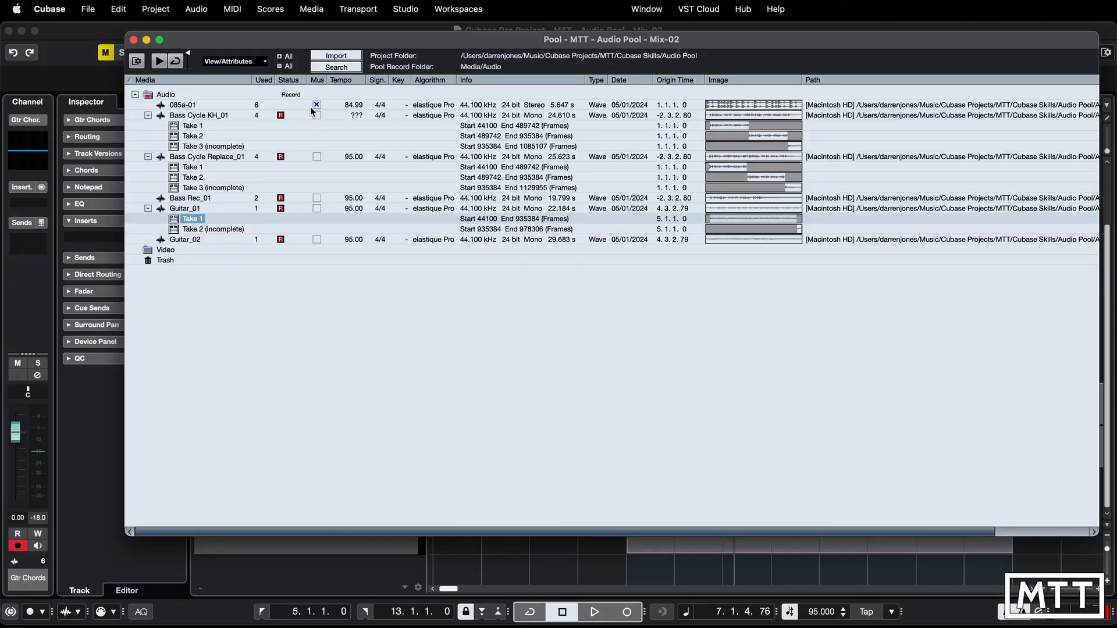
click(159, 65)
click(180, 176)
click(176, 167)
click(161, 66)
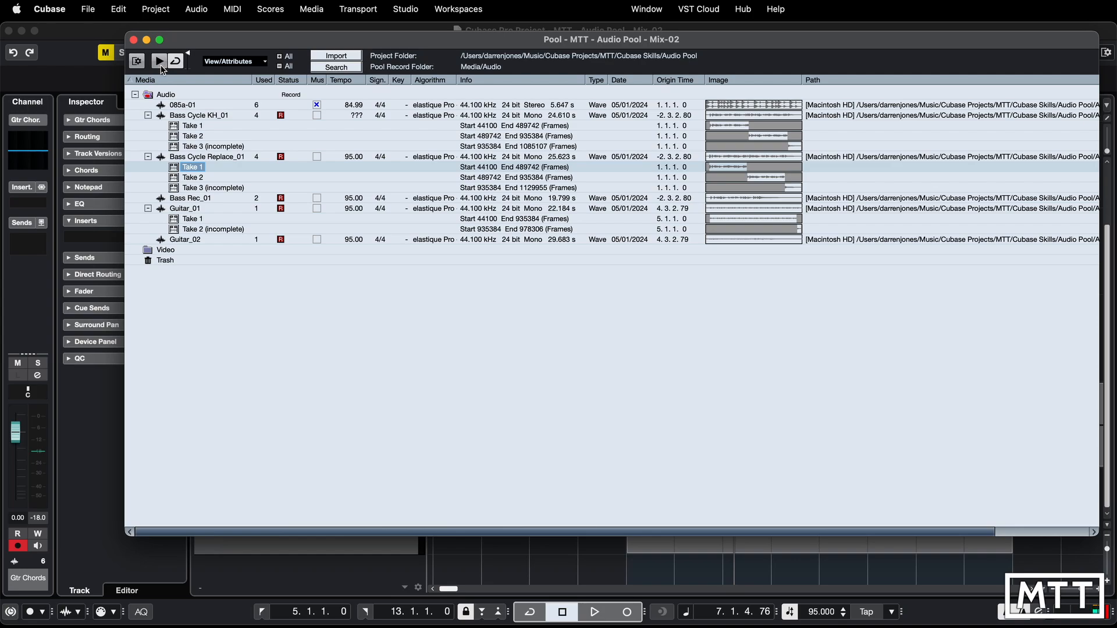
click(183, 137)
click(161, 65)
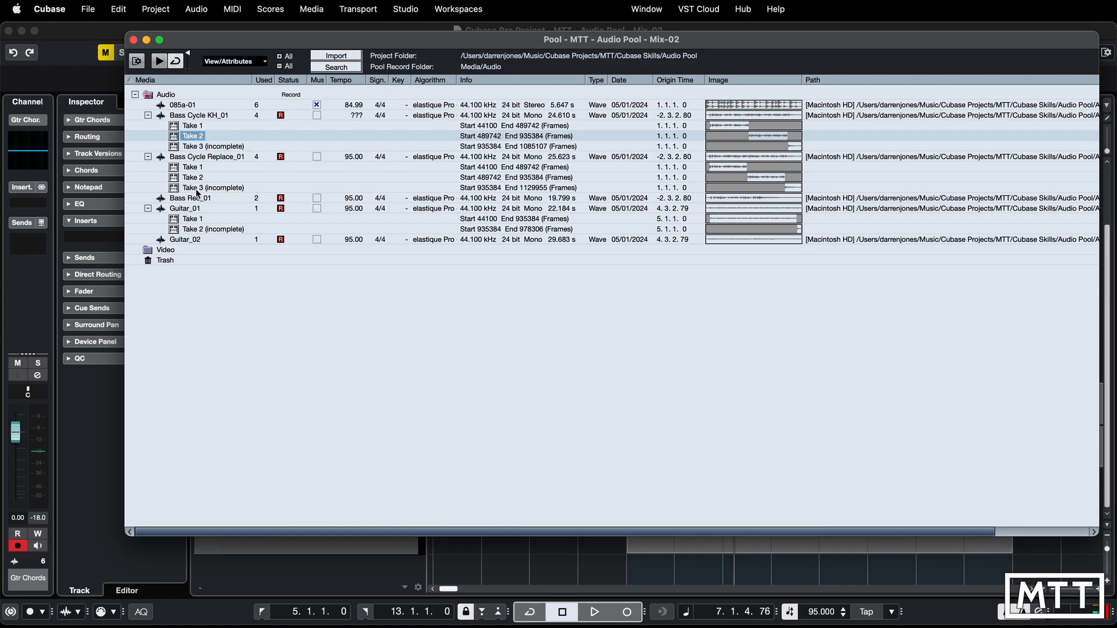
- Hide the Info column in the Pool, and try collapsing and expanding all of its folders
click(259, 61)
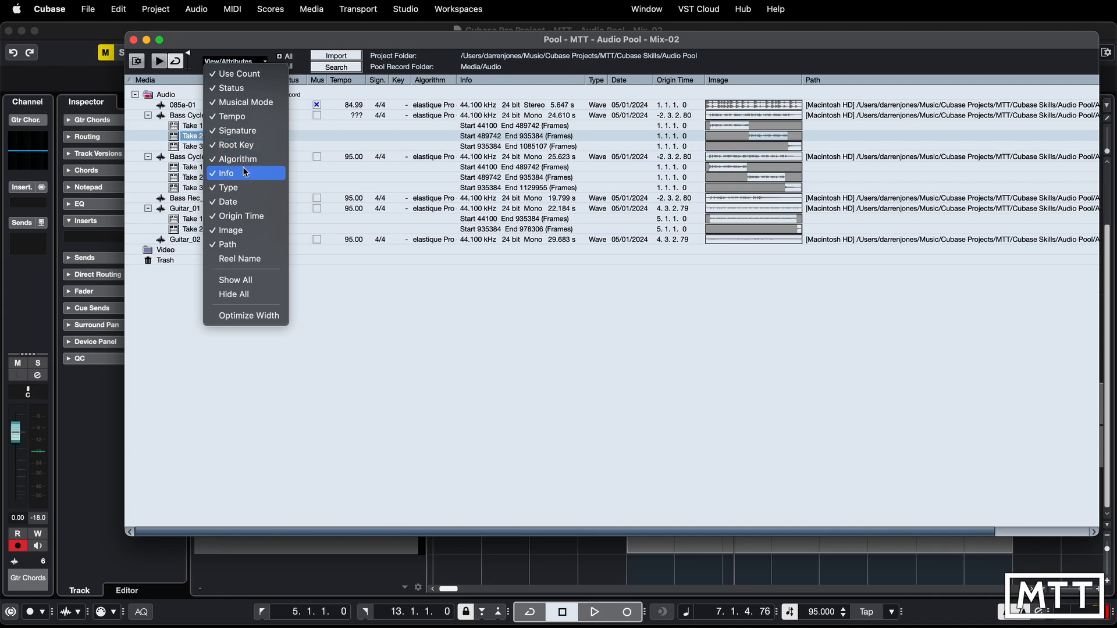
click(231, 177)
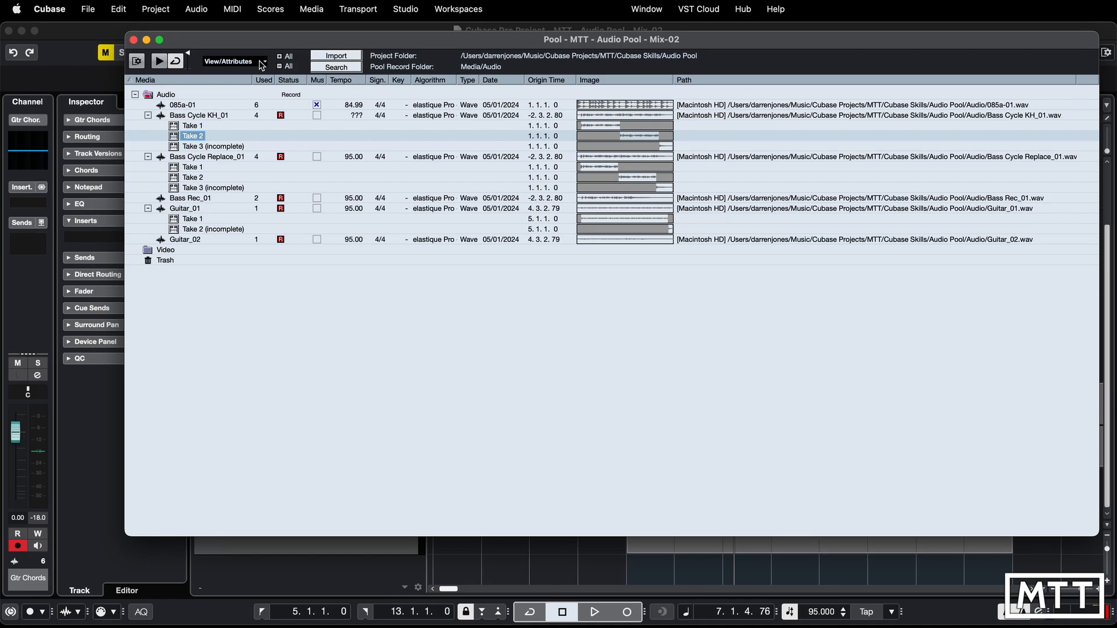
click(281, 56)
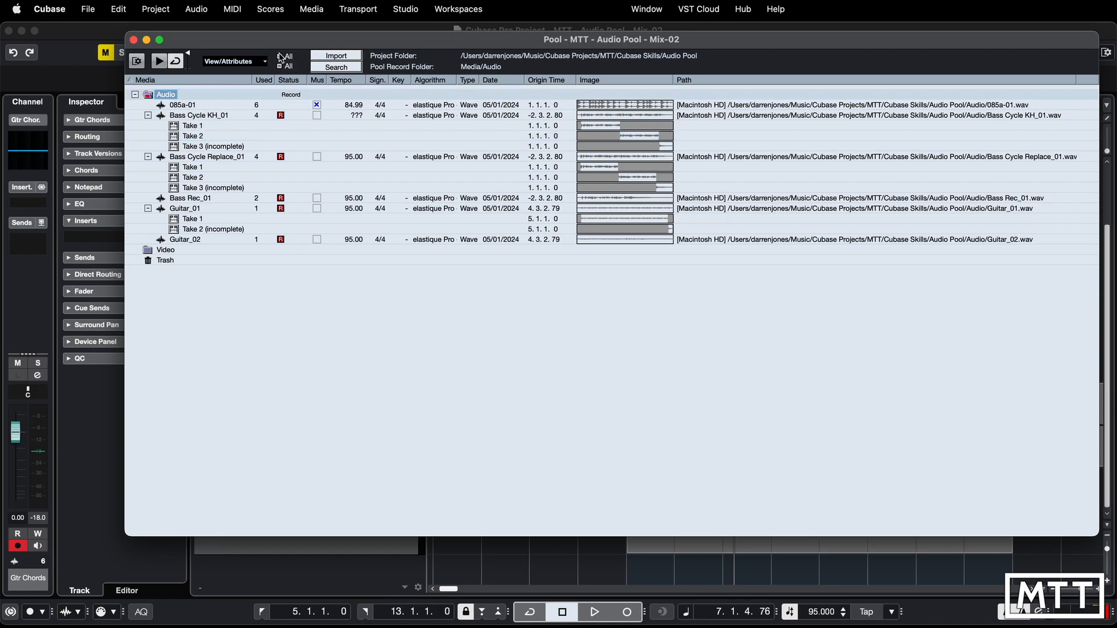
click(282, 66)
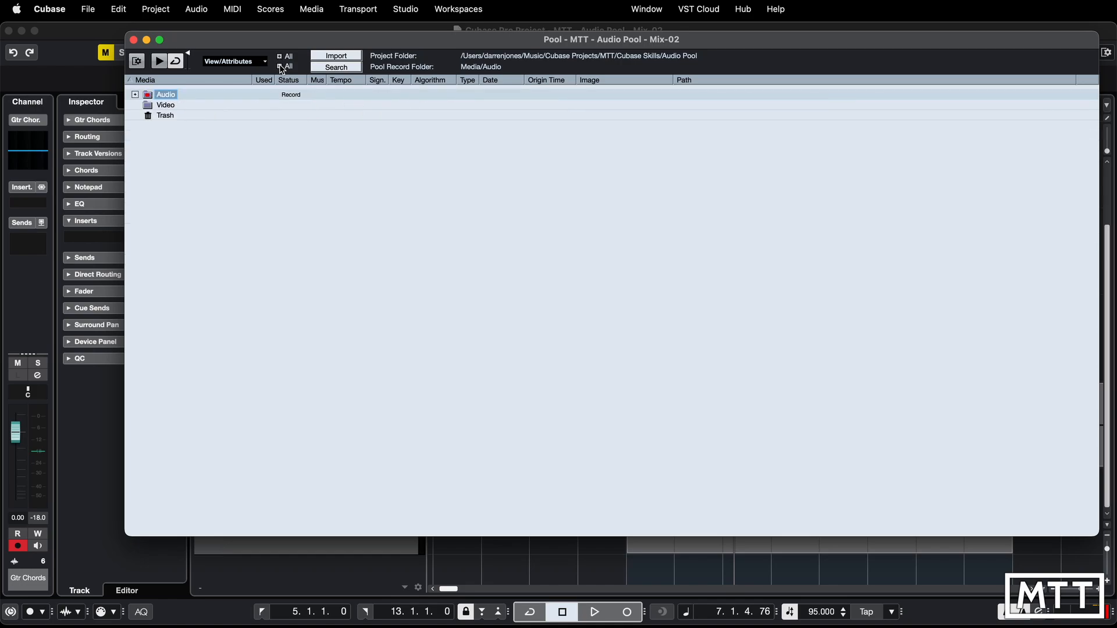
click(279, 56)
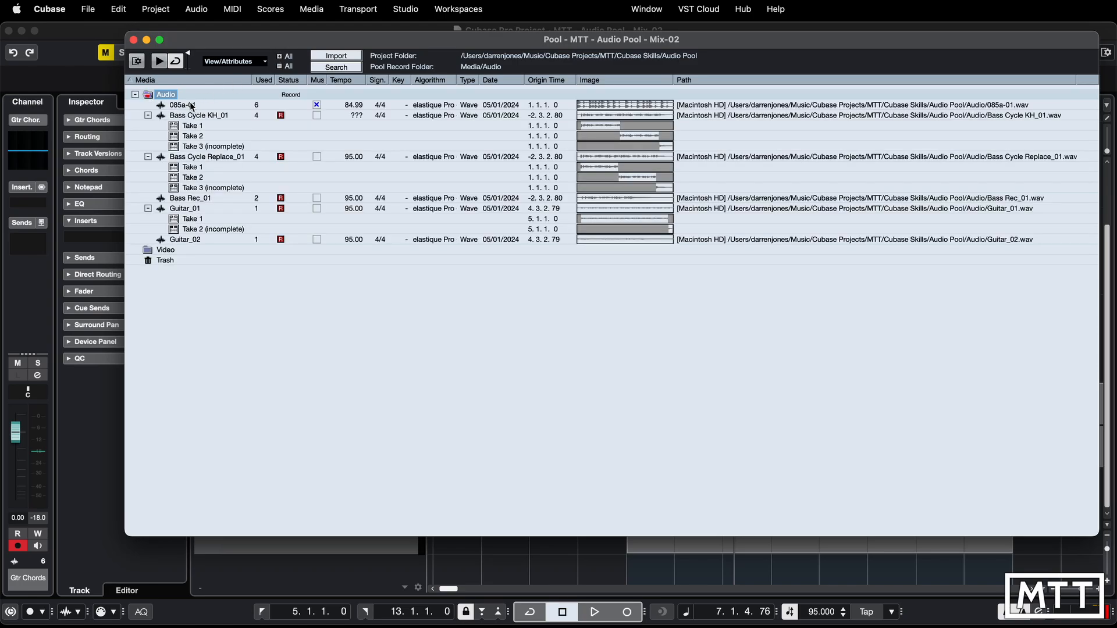
click(135, 95)
click(135, 95)
click(337, 57)
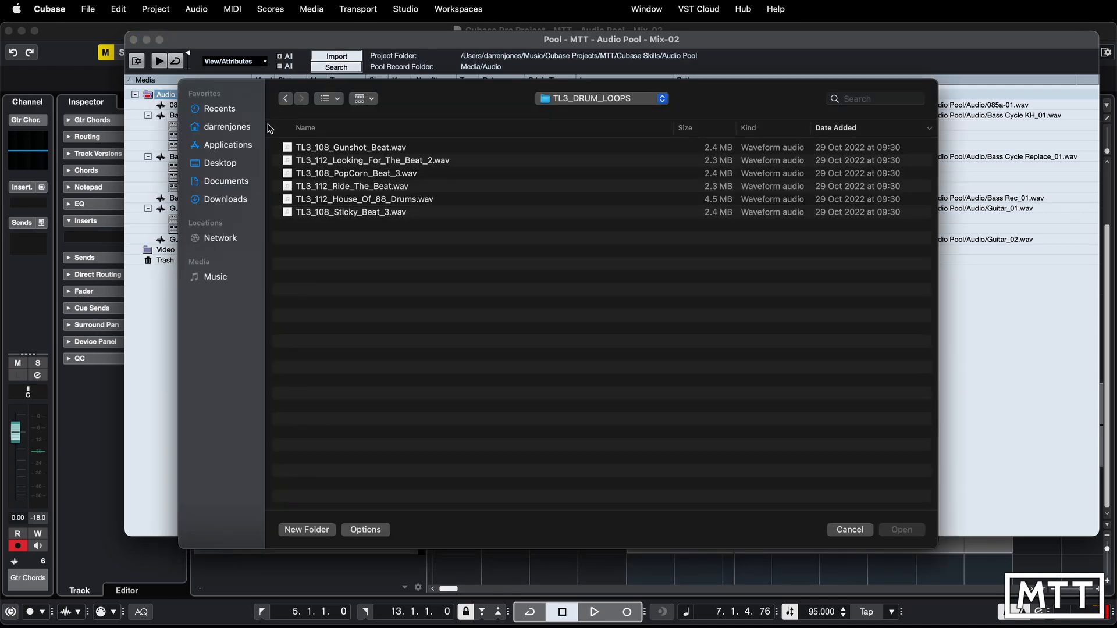
click(850, 530)
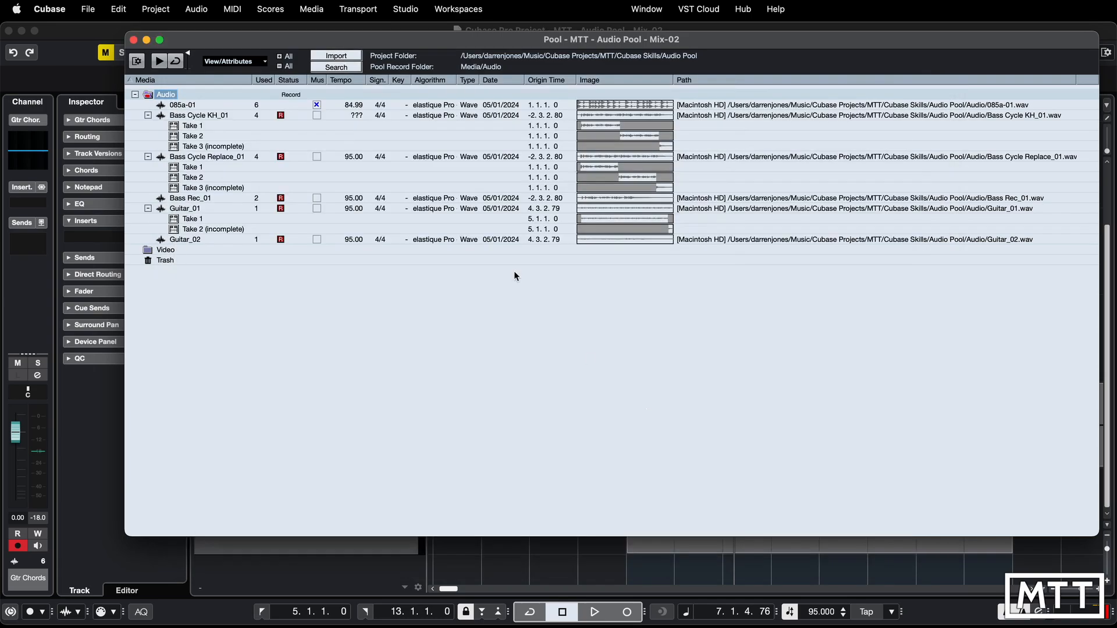
click(94, 12)
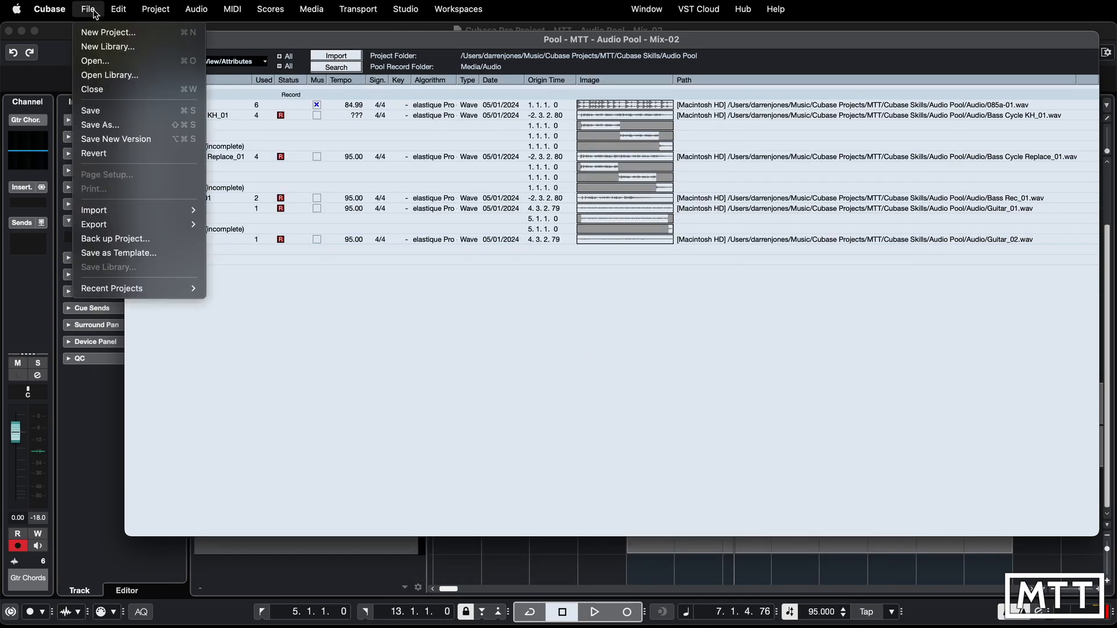
mouse_move(174, 210)
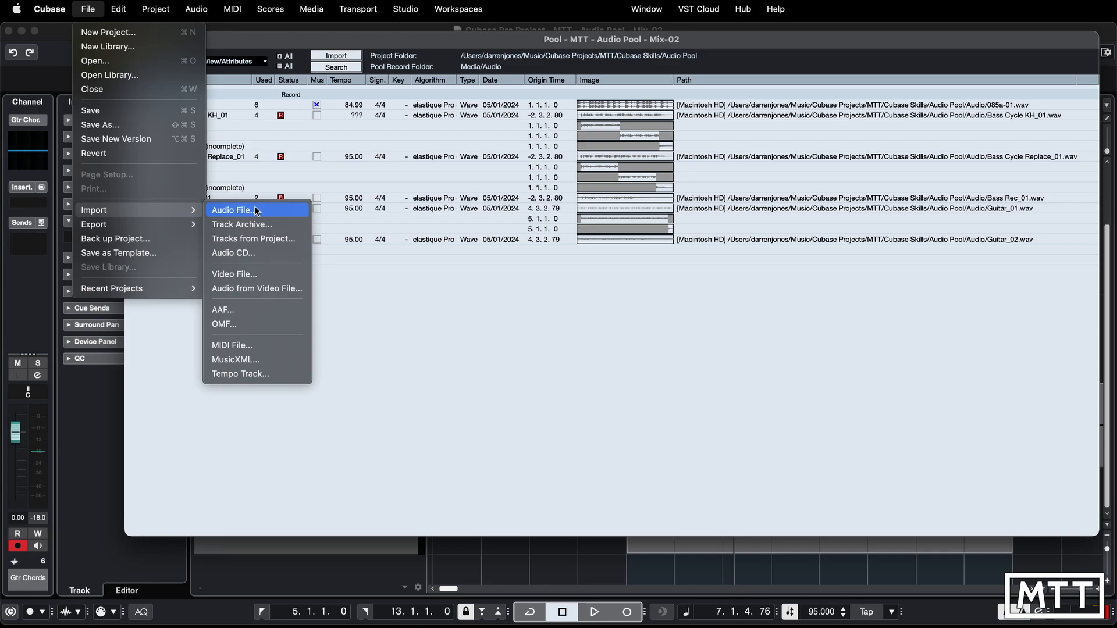
click(314, 40)
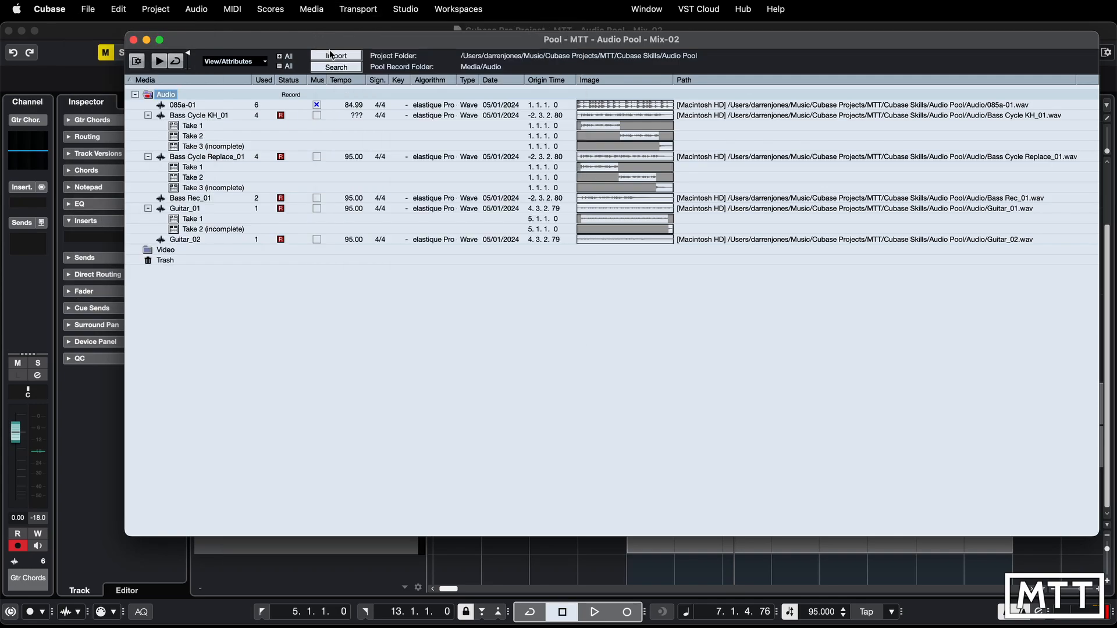
- Search the Pool for files named "bass", audition Bass Cycle KH_01.wav from the results, and close the search
click(341, 68)
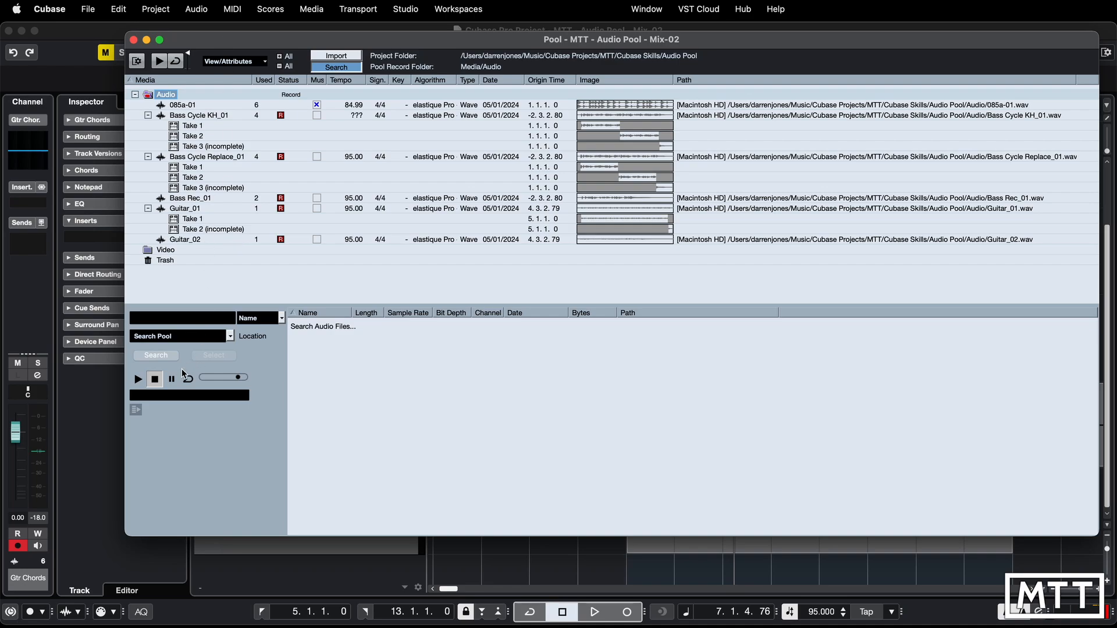
click(191, 321)
text(bass)
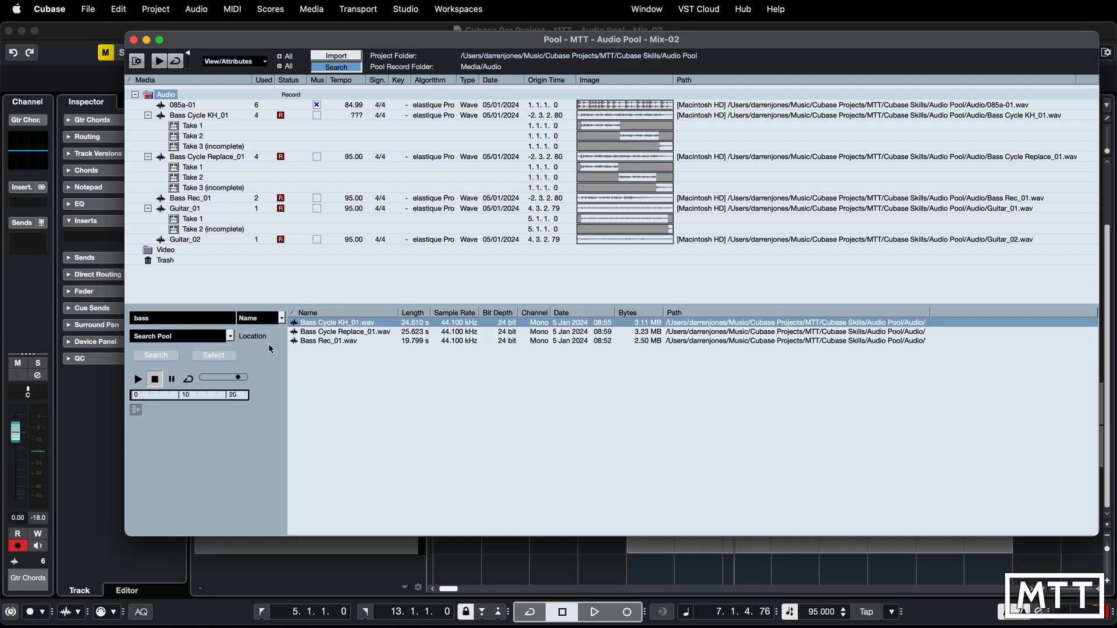
click(138, 380)
click(336, 67)
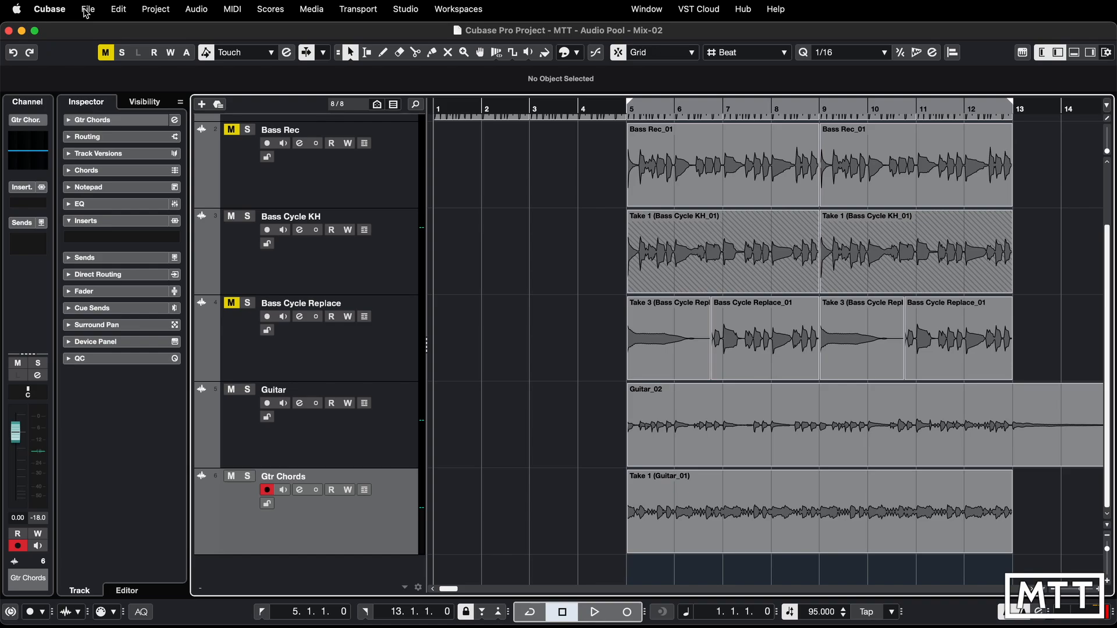
- Import TL3_108_Gunshot_Beat.wav from the TL3_DRUM_LOOPS folder into the project without copying the file to the project folder
click(87, 8)
mouse_move(174, 210)
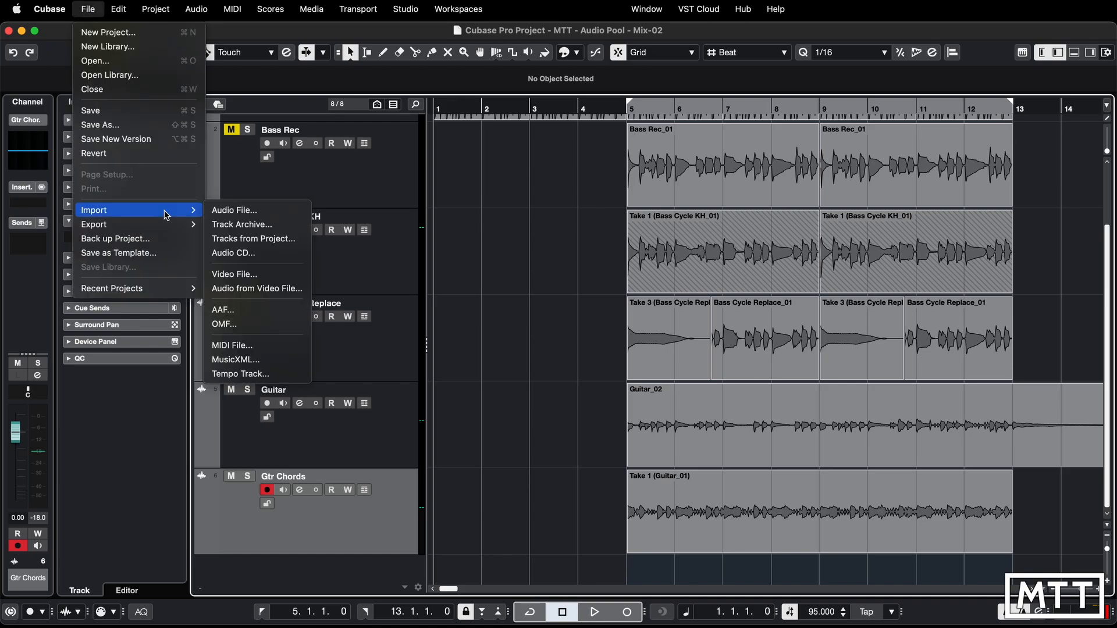
click(253, 212)
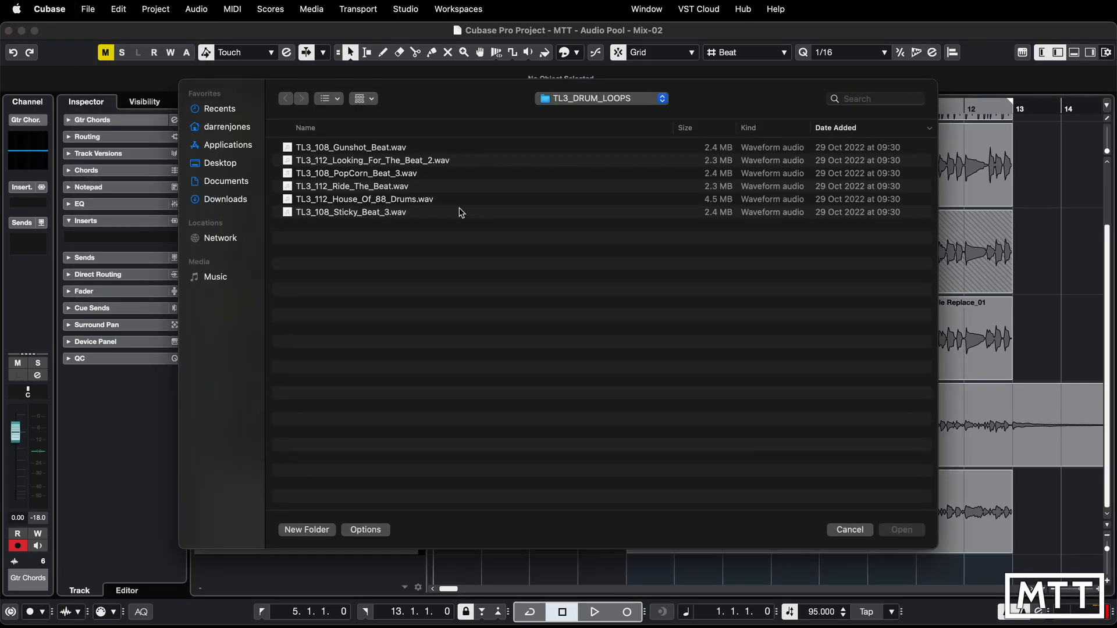
click(372, 150)
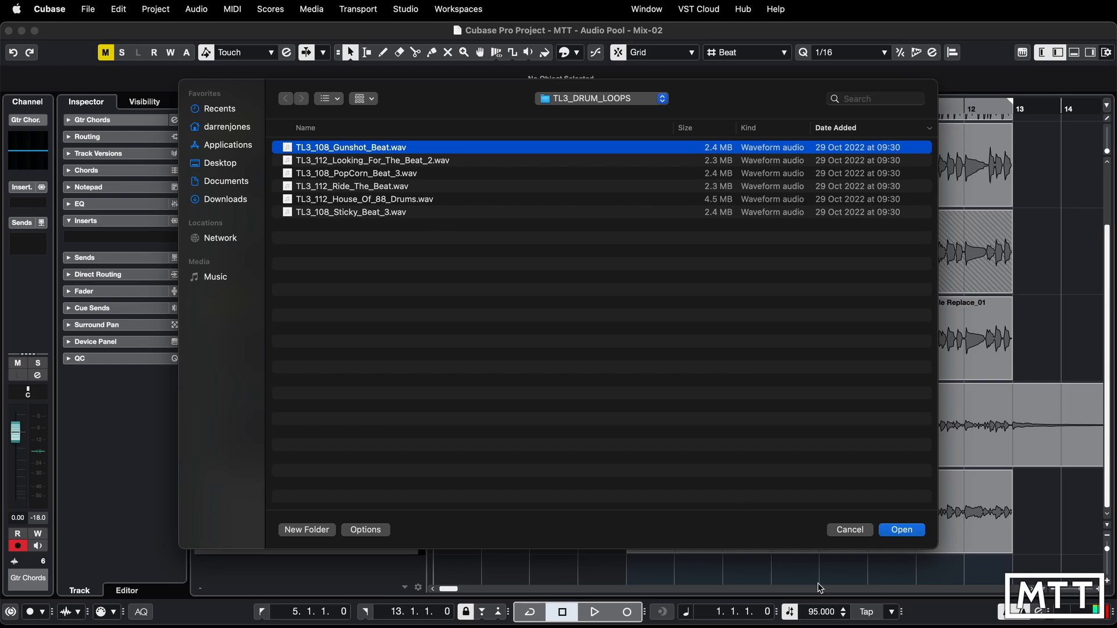
click(901, 530)
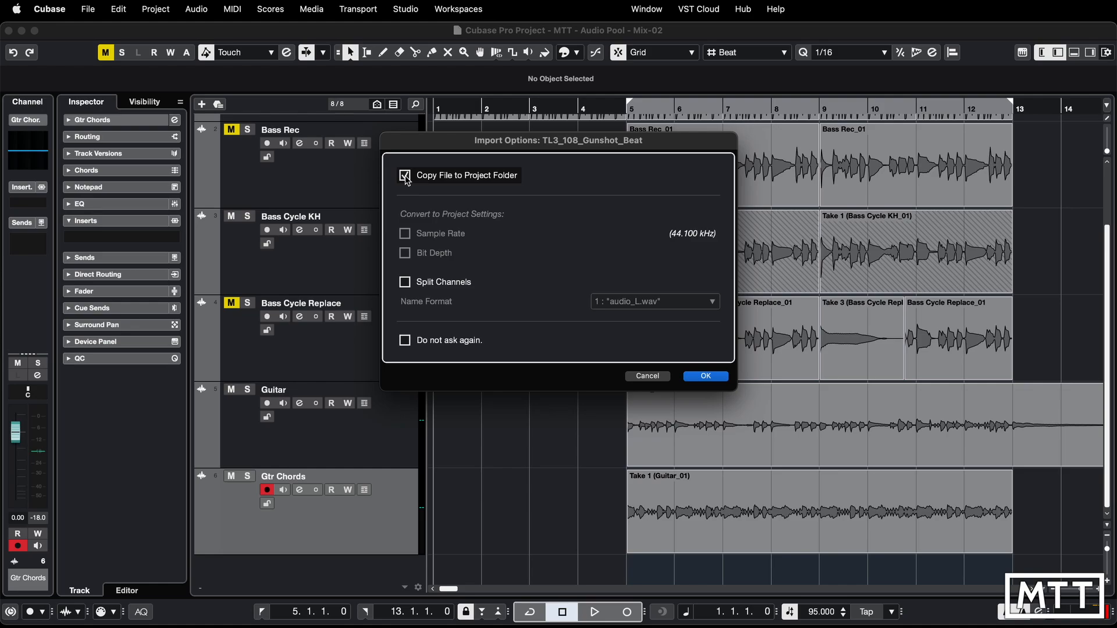
click(405, 177)
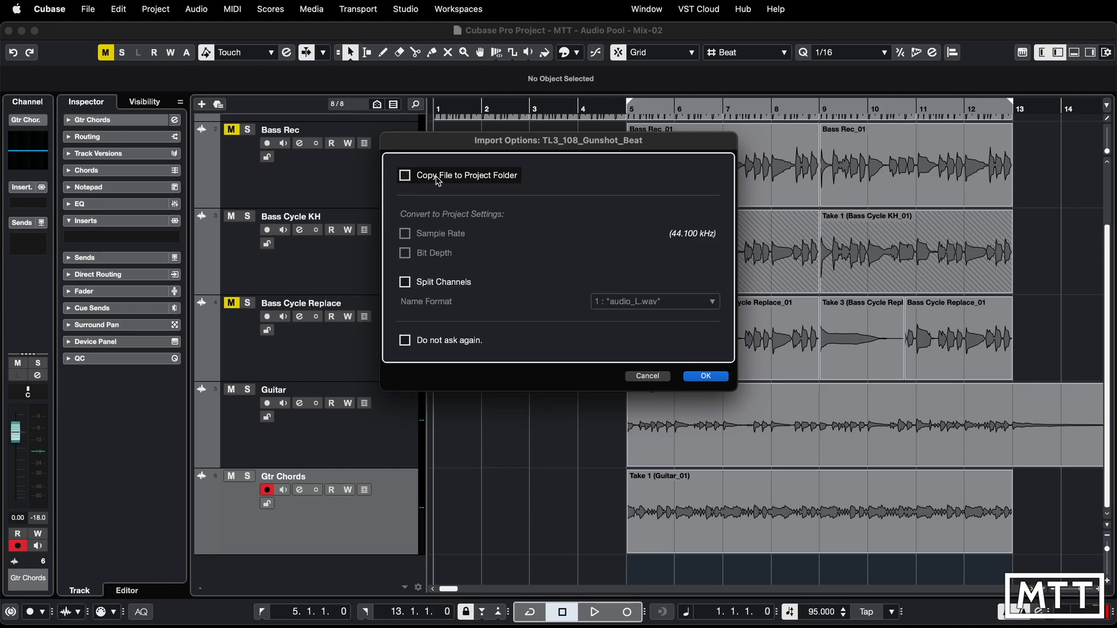
click(705, 376)
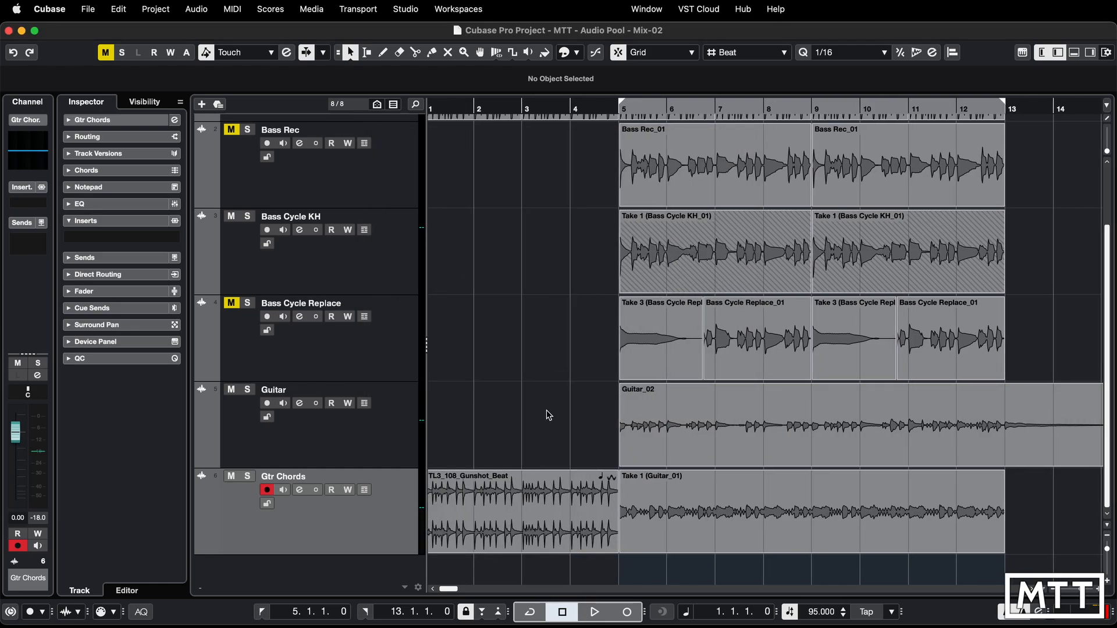
- Add one stereo audio track named "Imported Drums" below Gtr Chords
right_click(388, 513)
mouse_move(415, 527)
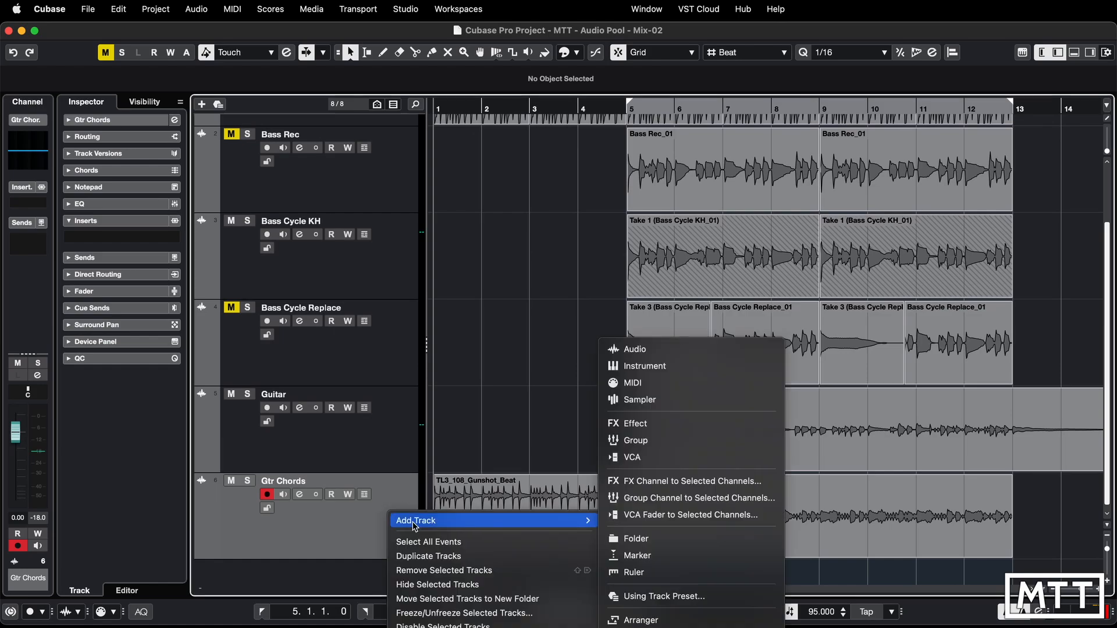
click(628, 349)
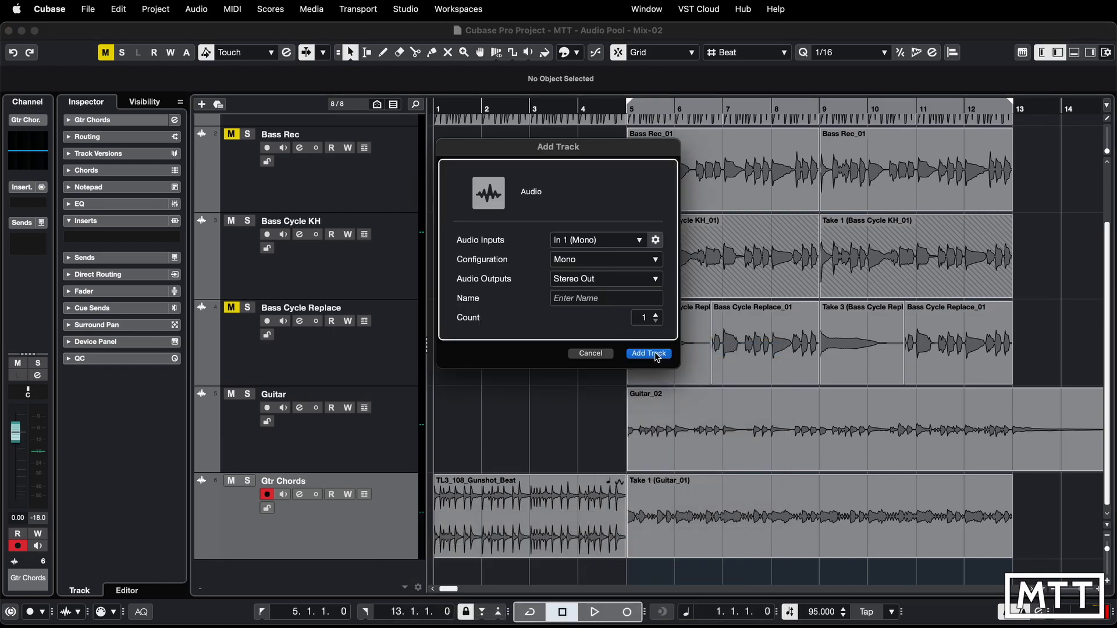
click(599, 259)
click(581, 308)
click(580, 299)
text(IMport)
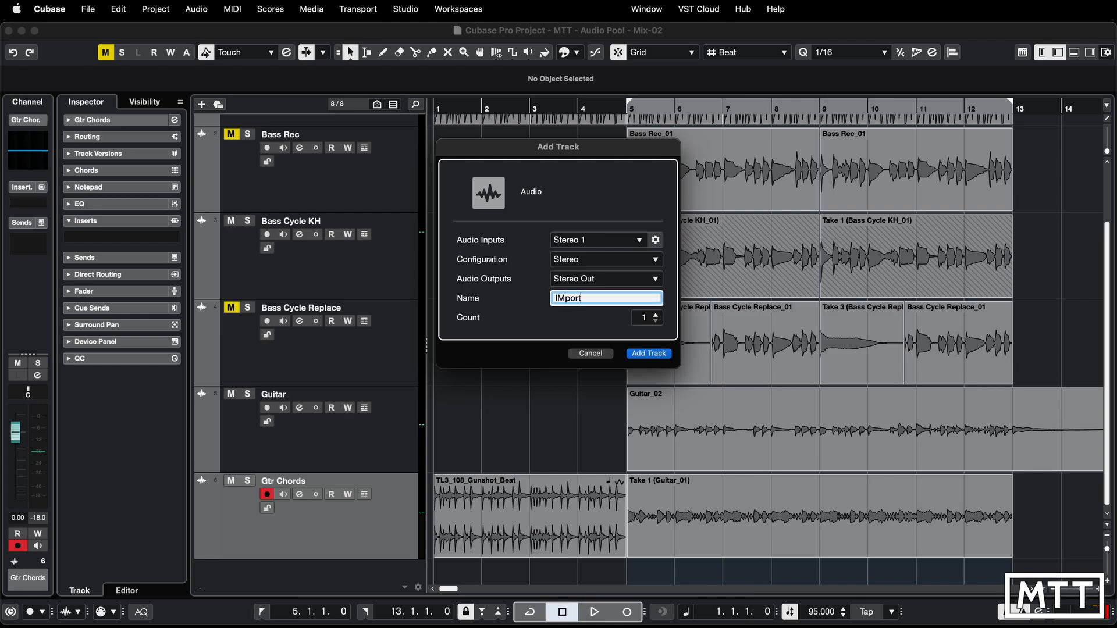
key(BackSpace)
key(BackSpace)
key(BackSpace)
key(BackSpace)
key(BackSpace)
text(mported Drums)
key(Return)
- Move the TL3_108_Gunshot_Beat loop to bar 5 on the Imported Drums track and duplicate it once to fill bars 9 to 13
scroll(486, 500, down, 1)
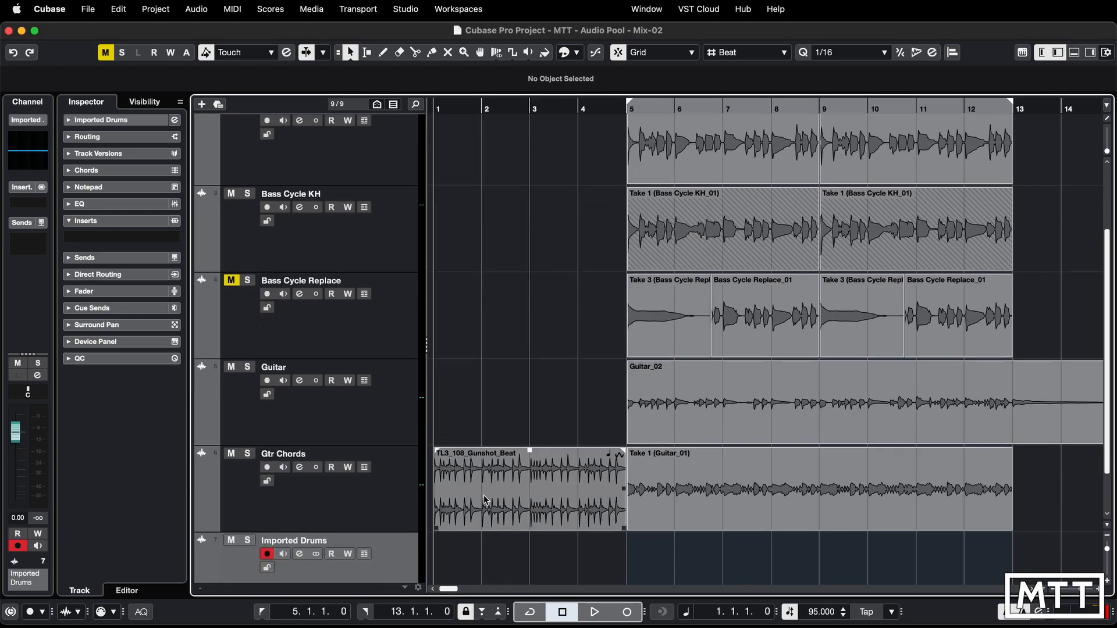
scroll(486, 501, down, 2)
drag(503, 460, 700, 541)
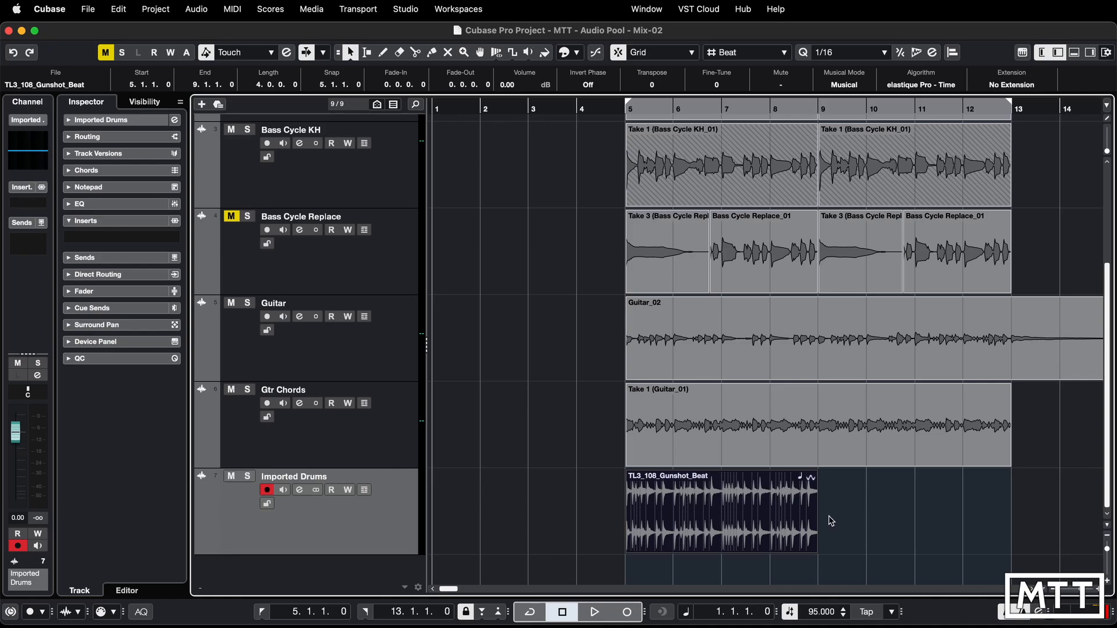
key(super+d)
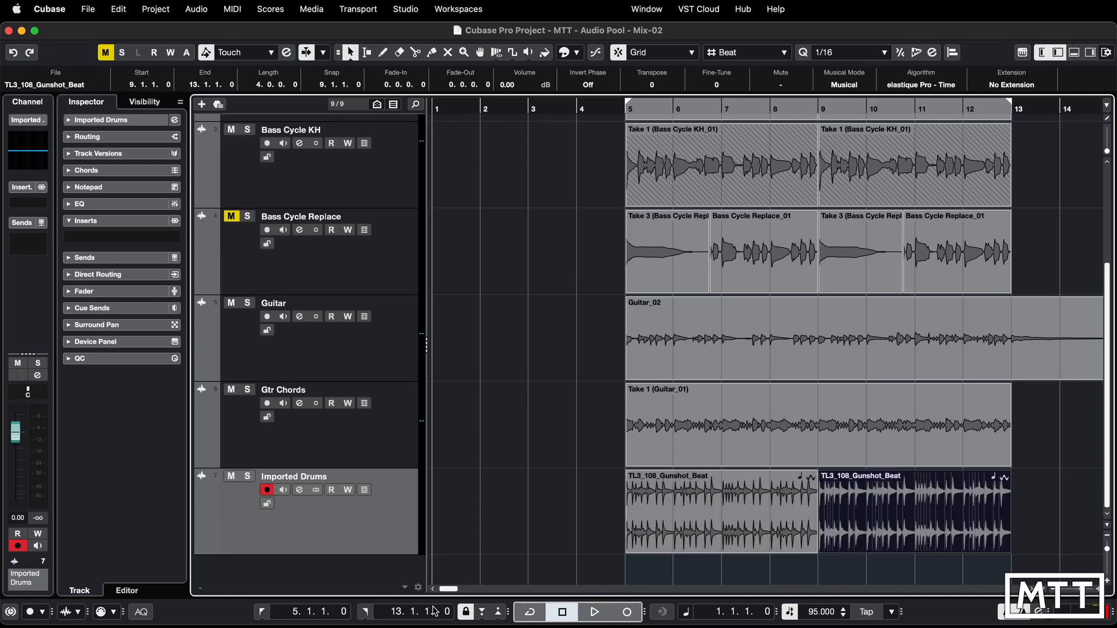
- Play the project from the left locator at bar 5 to audition the imported drum loop, and stop playback
click(261, 612)
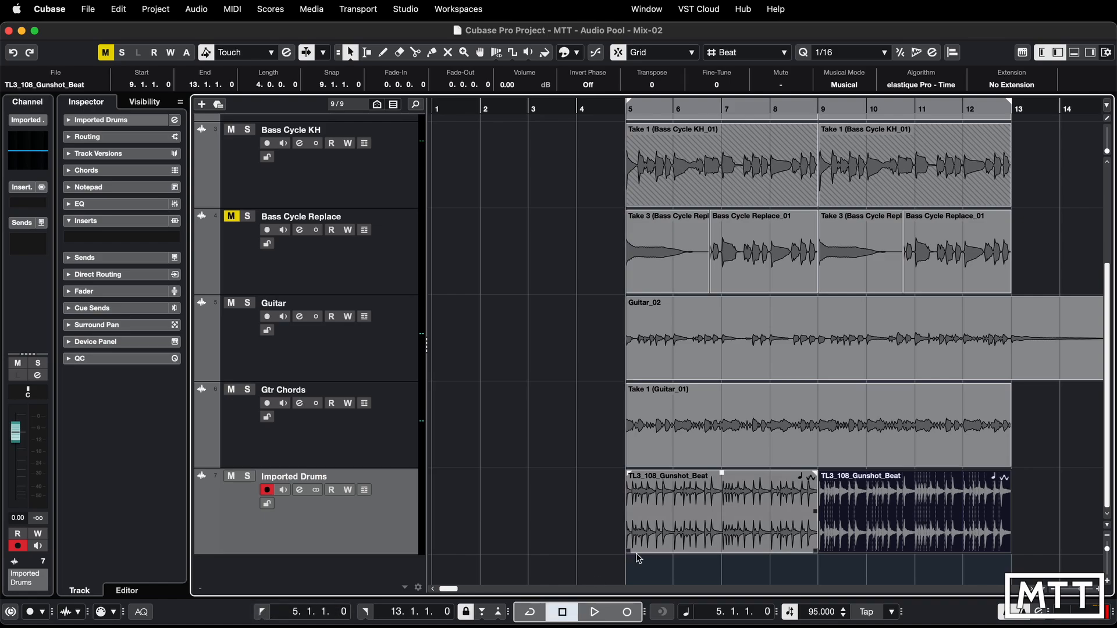
key(alt+space)
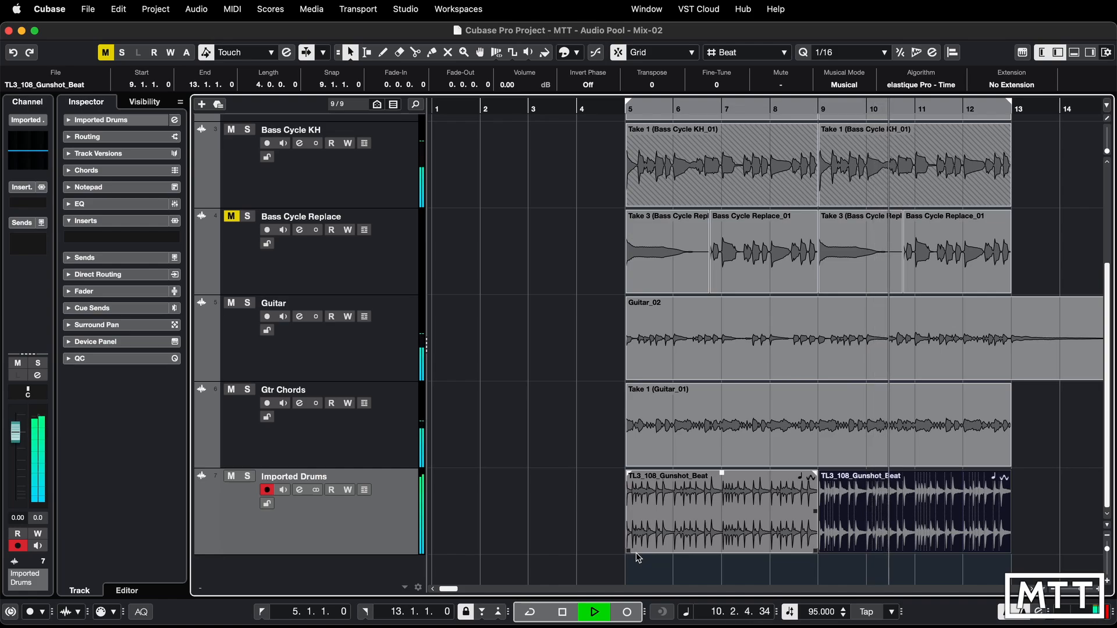
key(space)
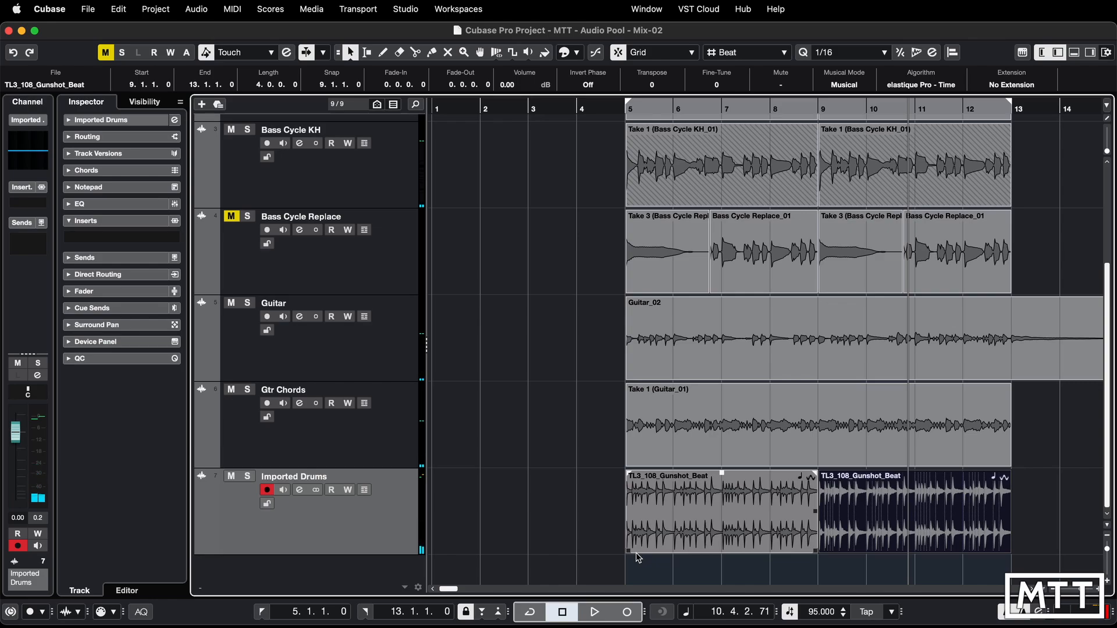
- Reopen the Pool, and examine the Mix-01 and Mix-02 project and backup files in the Audio Pool folder in Finder
key(super+p)
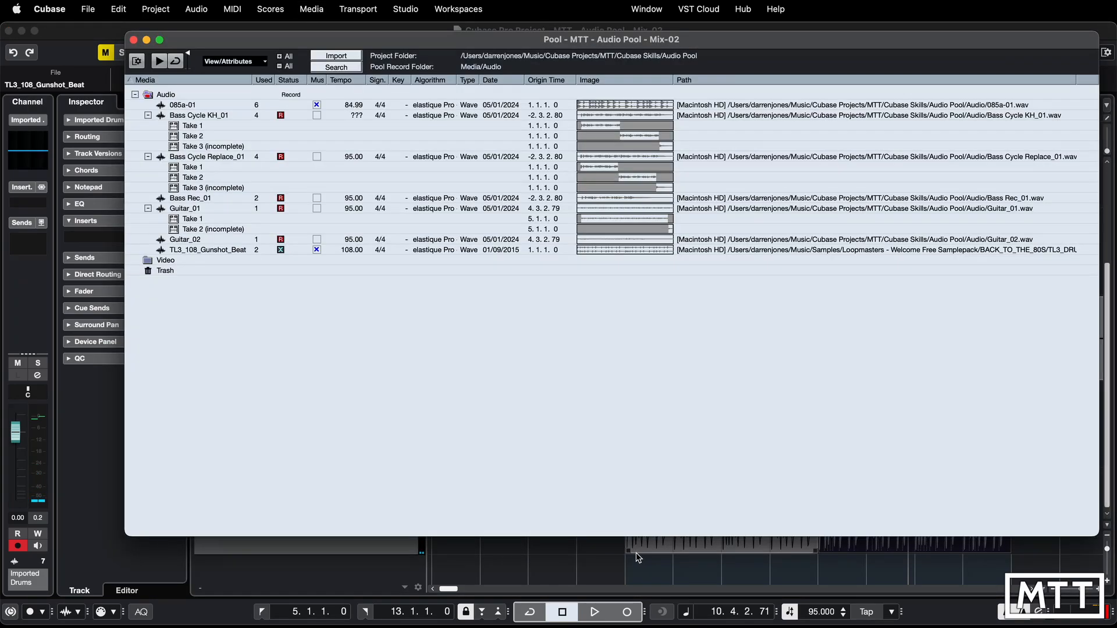
drag(653, 44, 605, 45)
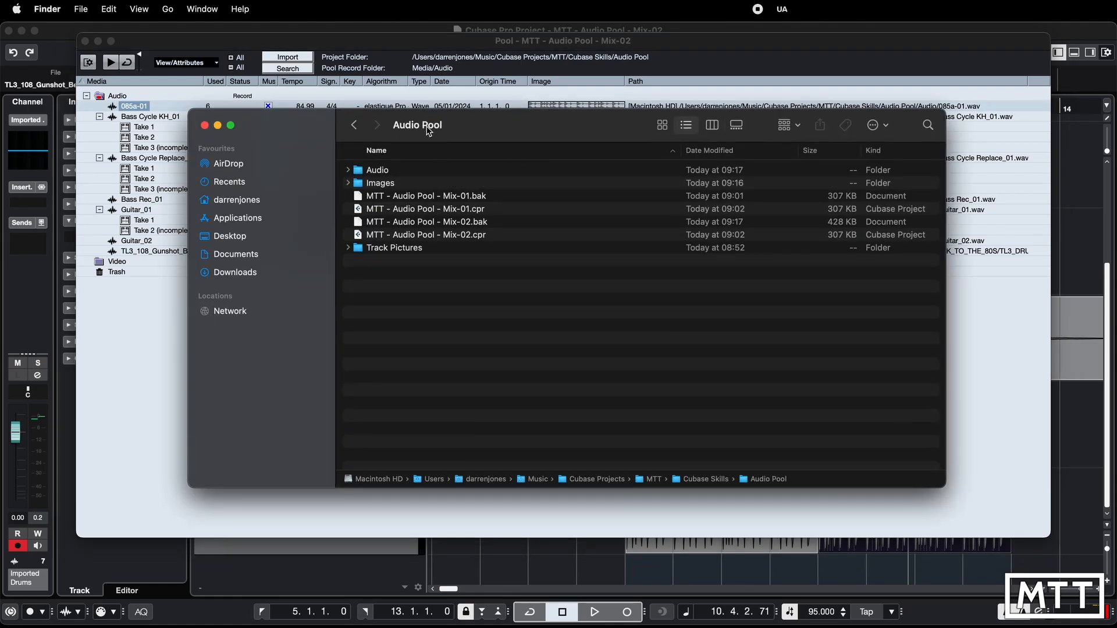
mouse_move(423, 131)
click(455, 234)
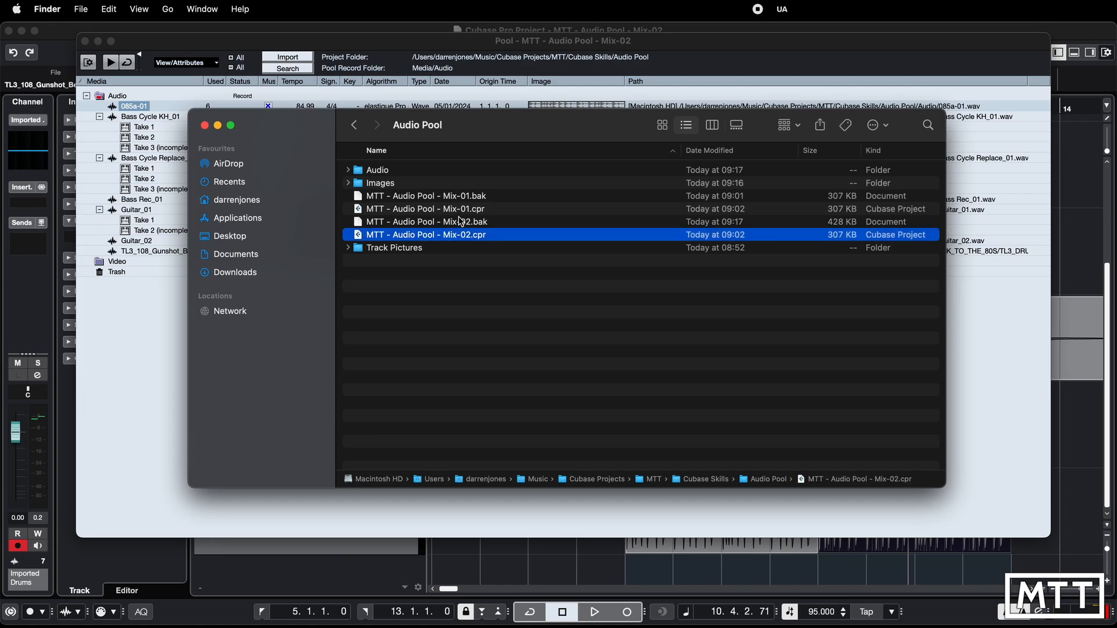
click(461, 215)
click(460, 240)
click(464, 214)
click(473, 221)
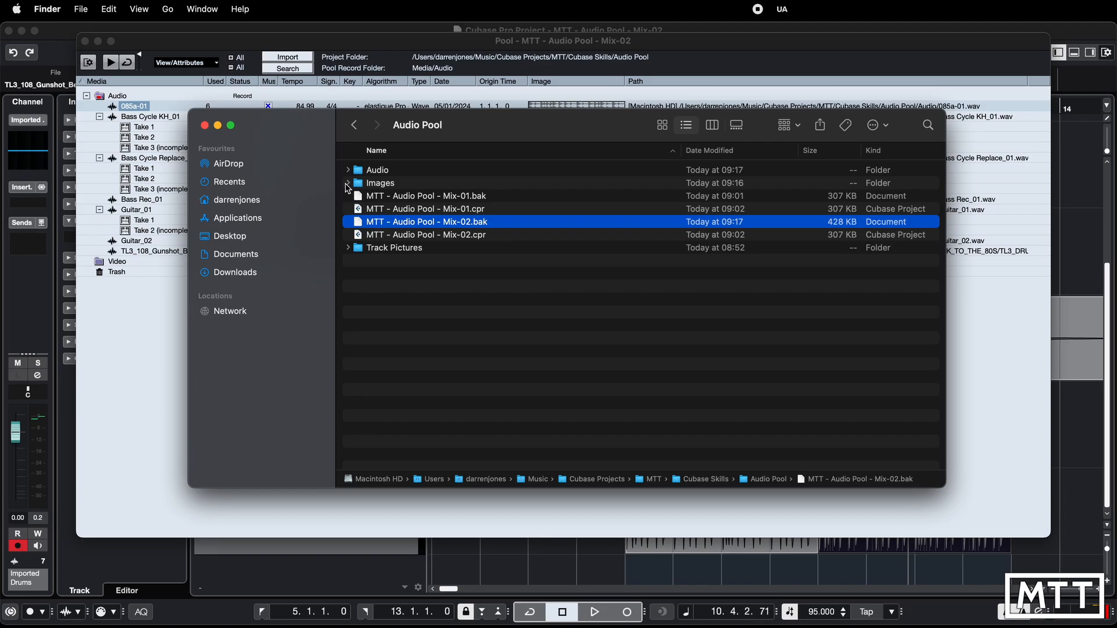
- Expand the Images and Audio folders in Finder and compare their files with the recordings listed in the Pool
click(348, 183)
click(348, 170)
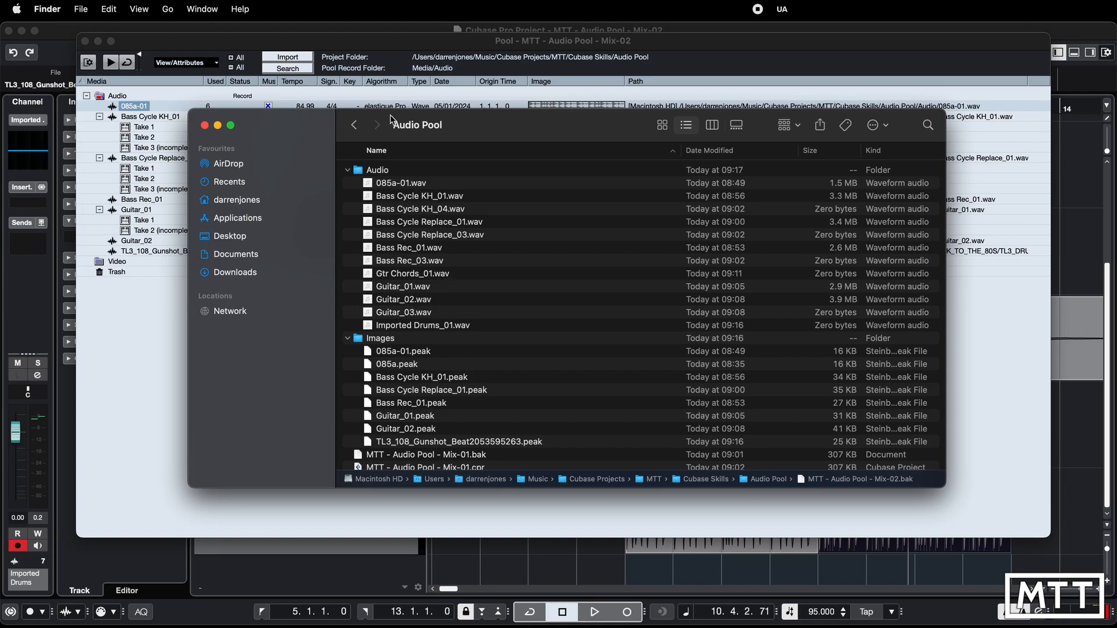
drag(391, 120, 495, 333)
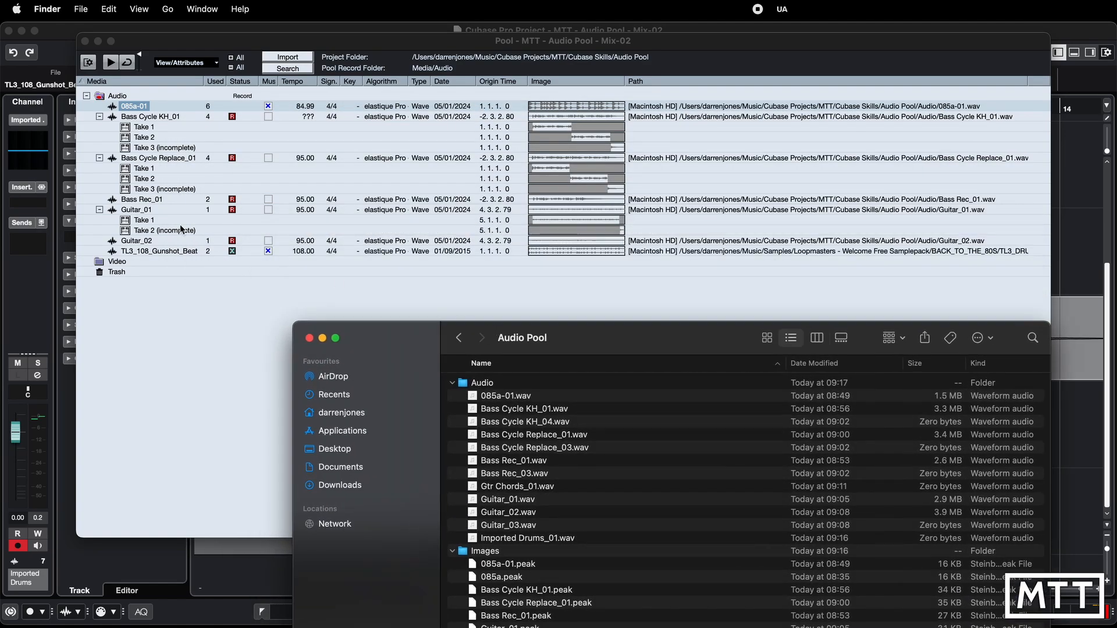
drag(431, 336, 338, 101)
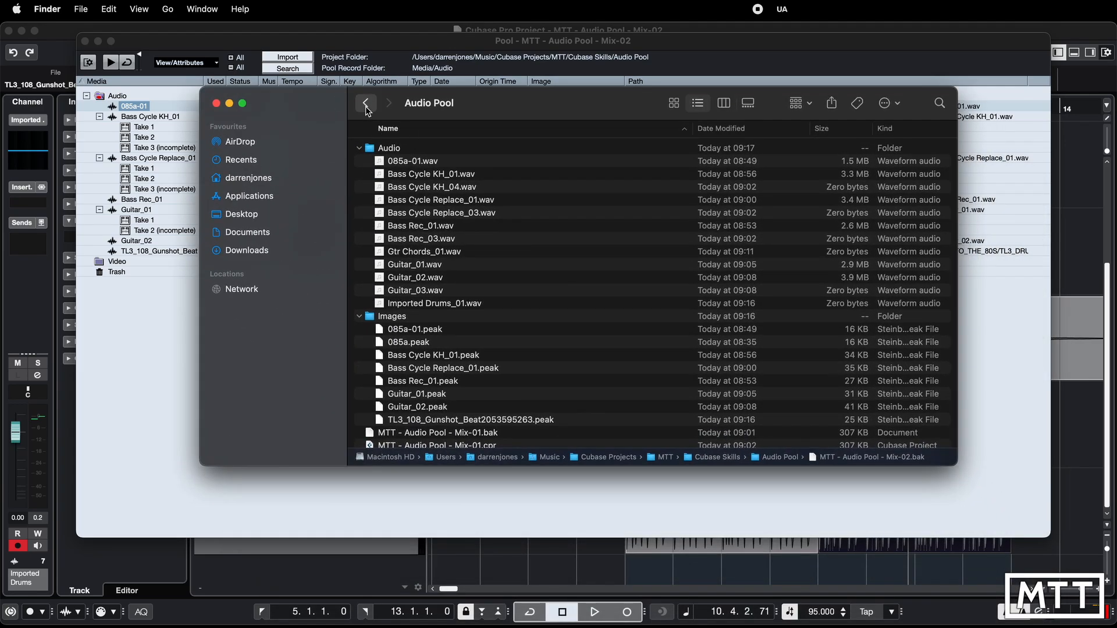
- Go back to the Cubase Skills folder in Finder and compress the Audio Pool project folder
click(366, 105)
right_click(530, 161)
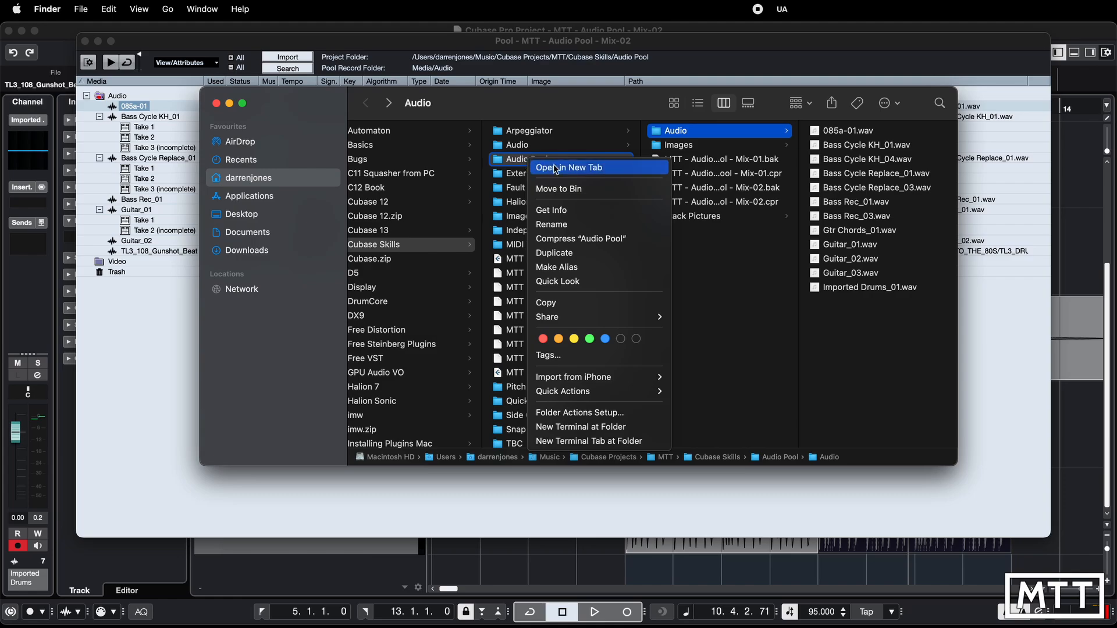
click(582, 239)
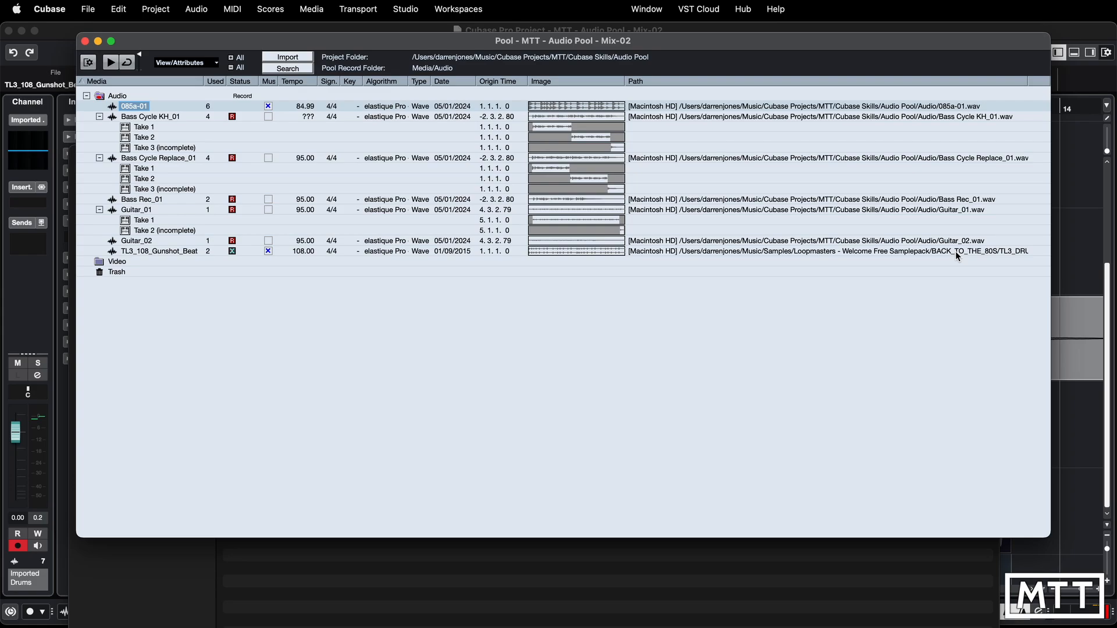
- Start importing the audio file TL3_108_PopCorn_Beat_3.wav with Copy File to Project Folder enabled, and cancel the import
click(88, 10)
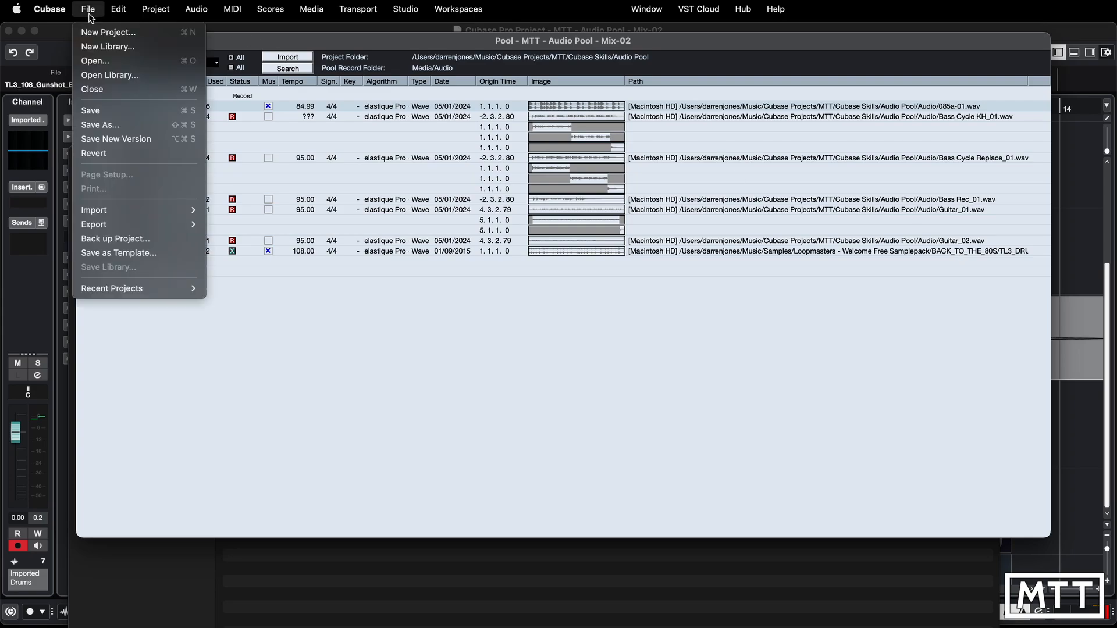
mouse_move(154, 209)
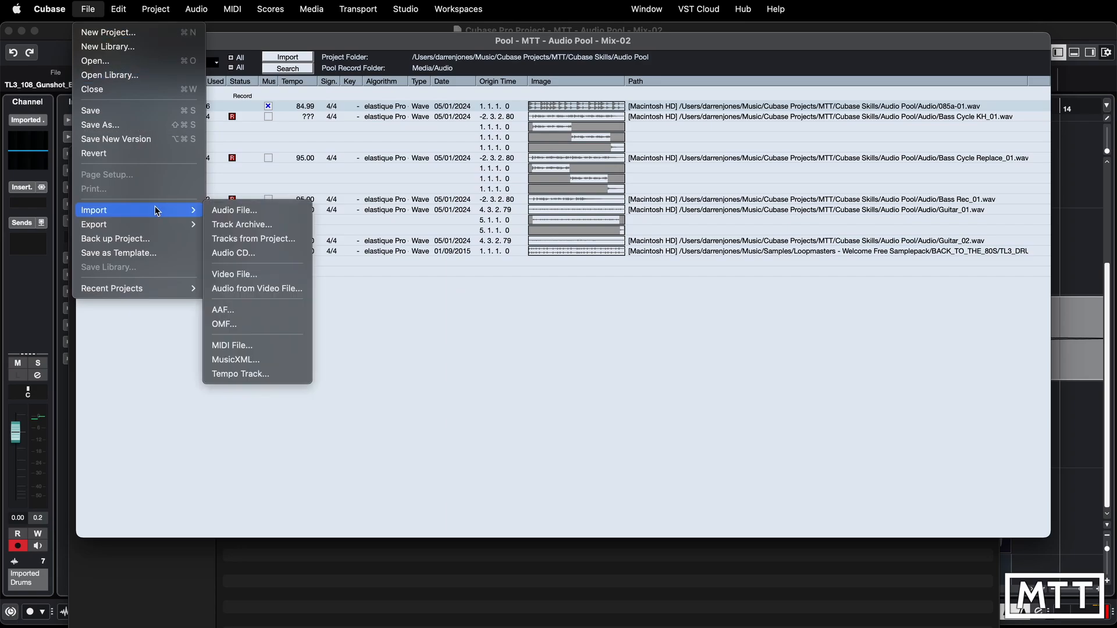
click(221, 211)
click(377, 173)
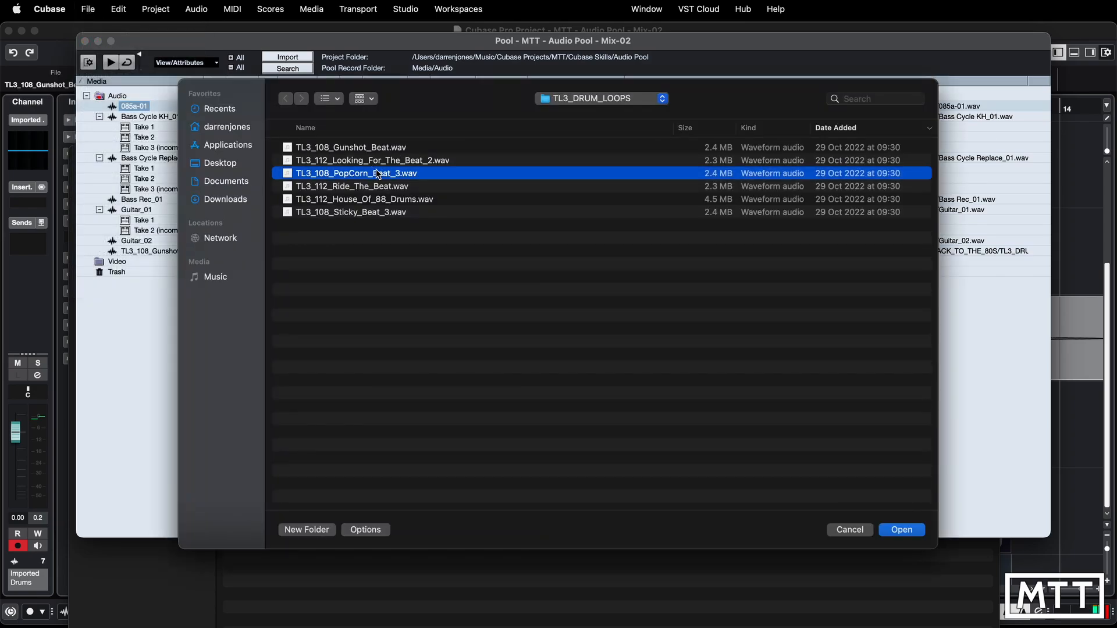
click(902, 530)
click(404, 178)
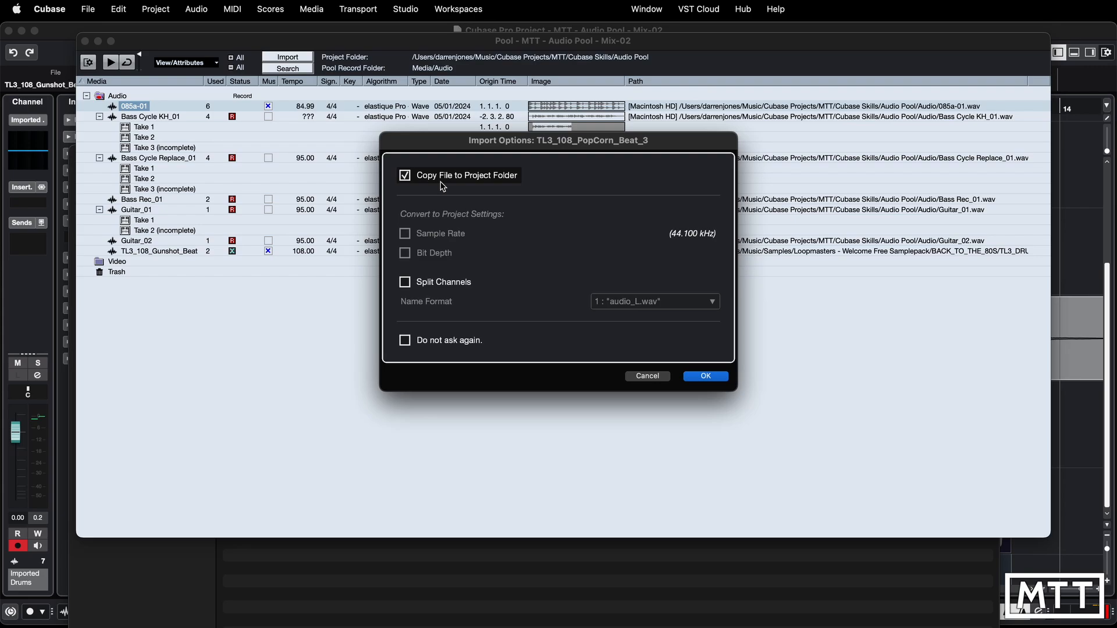
click(645, 378)
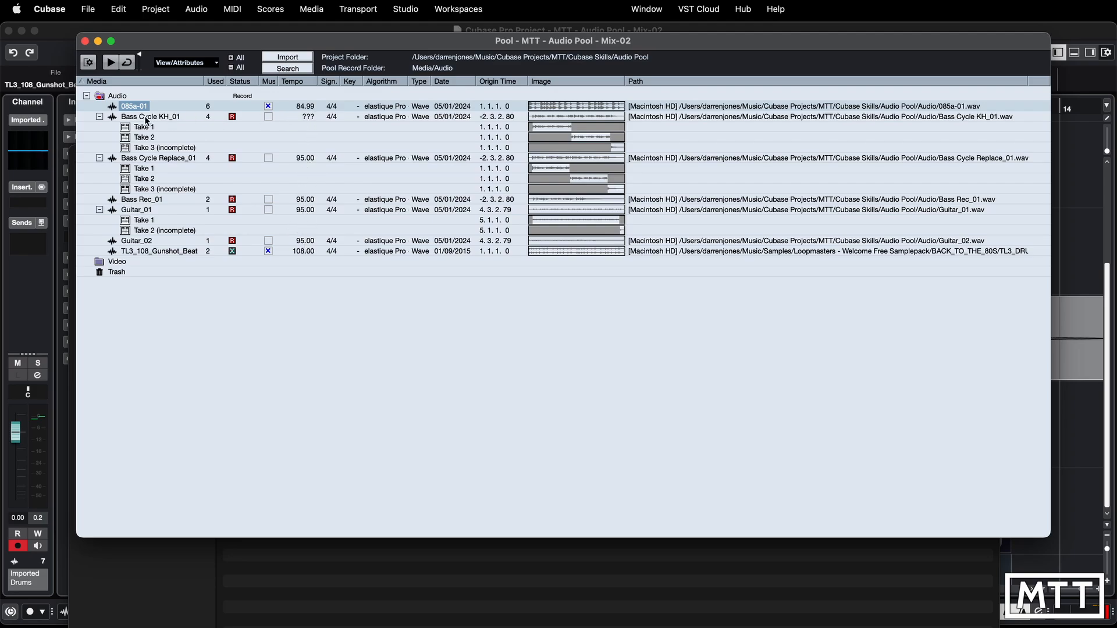
- Set the tempo of Bass Cycle KH_01 to 95 in the Pool and enable its Musical Mode
click(307, 118)
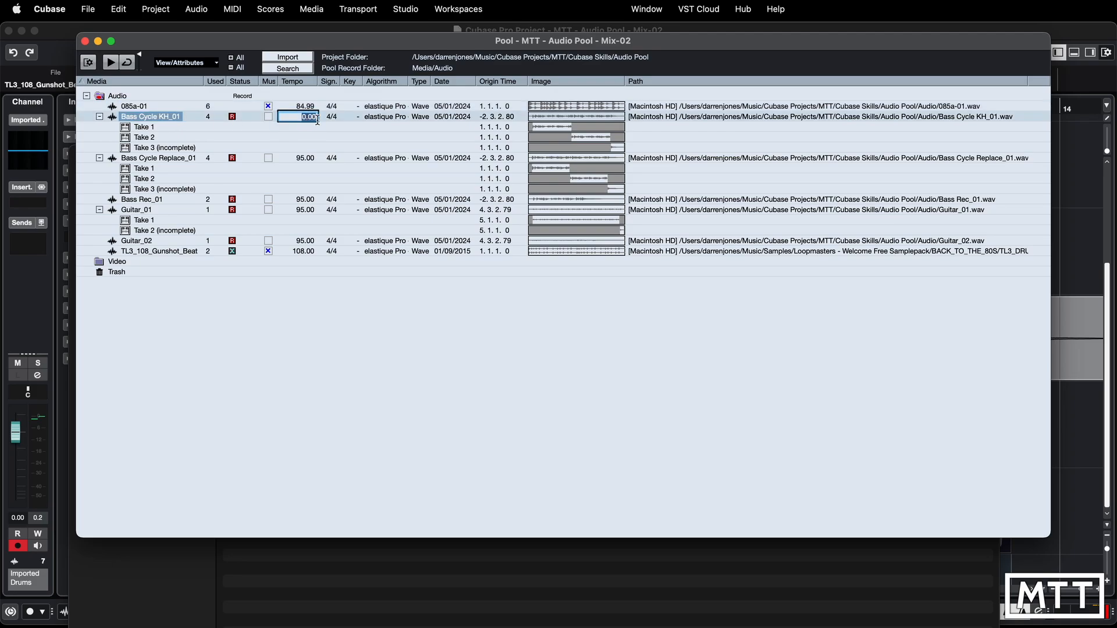
text(95)
key(Return)
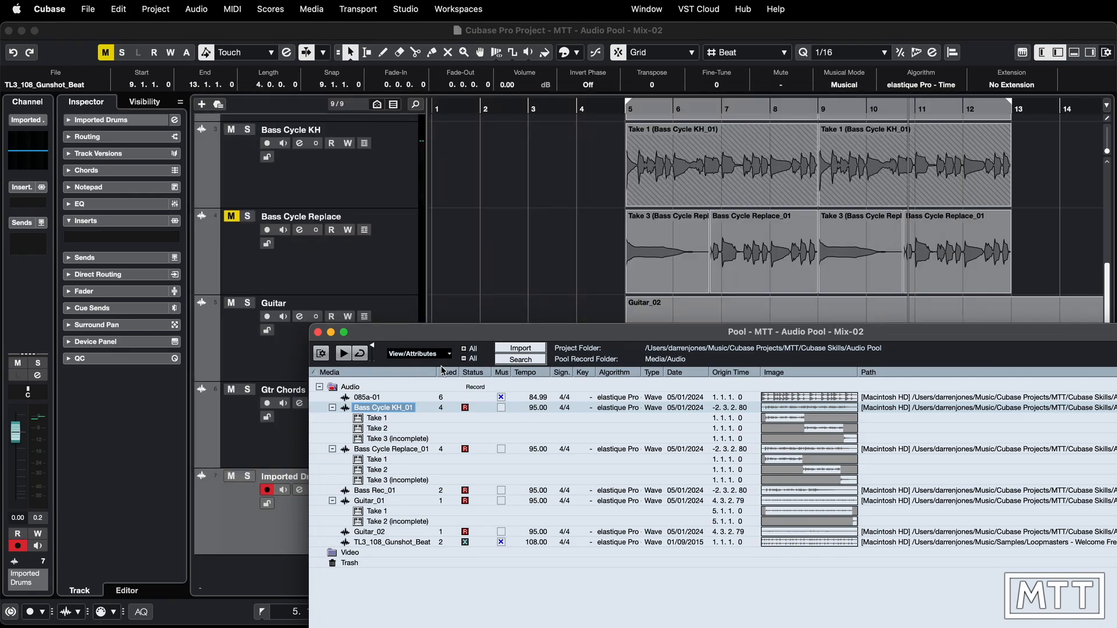
drag(438, 336, 431, 228)
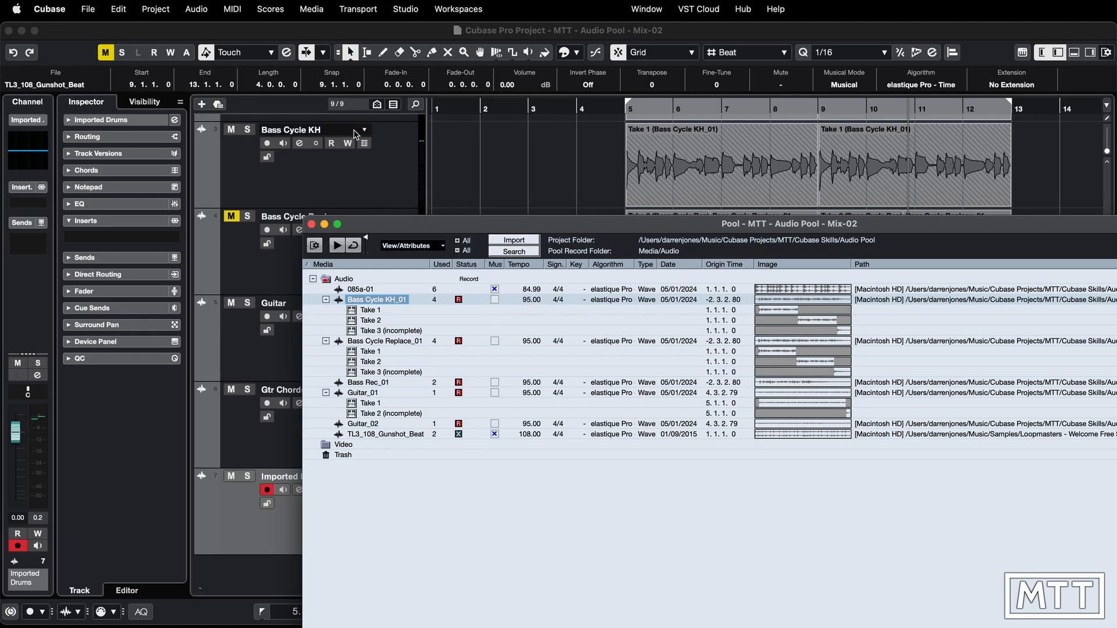
click(494, 300)
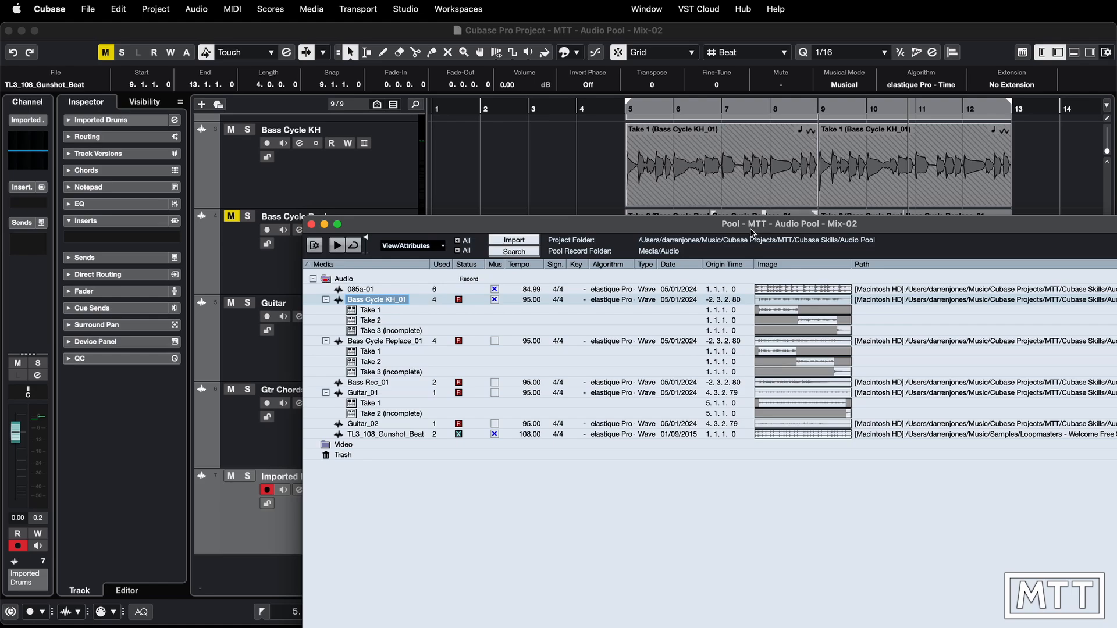
- Move the Pool window clear of the tracks and set the project tempo to 100 BPM
drag(751, 232, 727, 541)
click(286, 531)
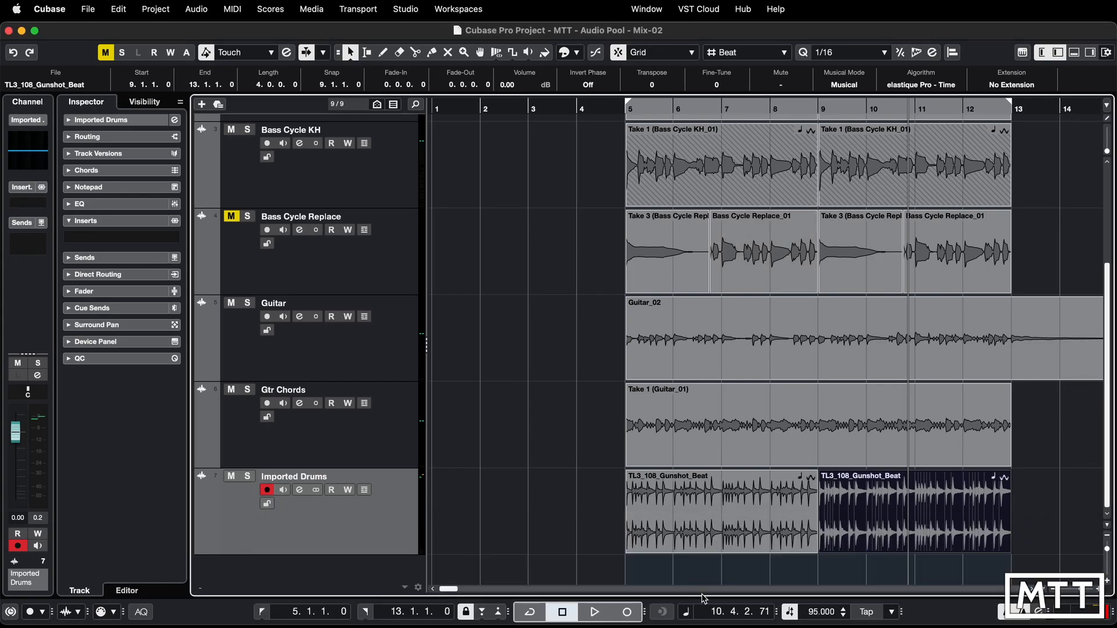
click(814, 613)
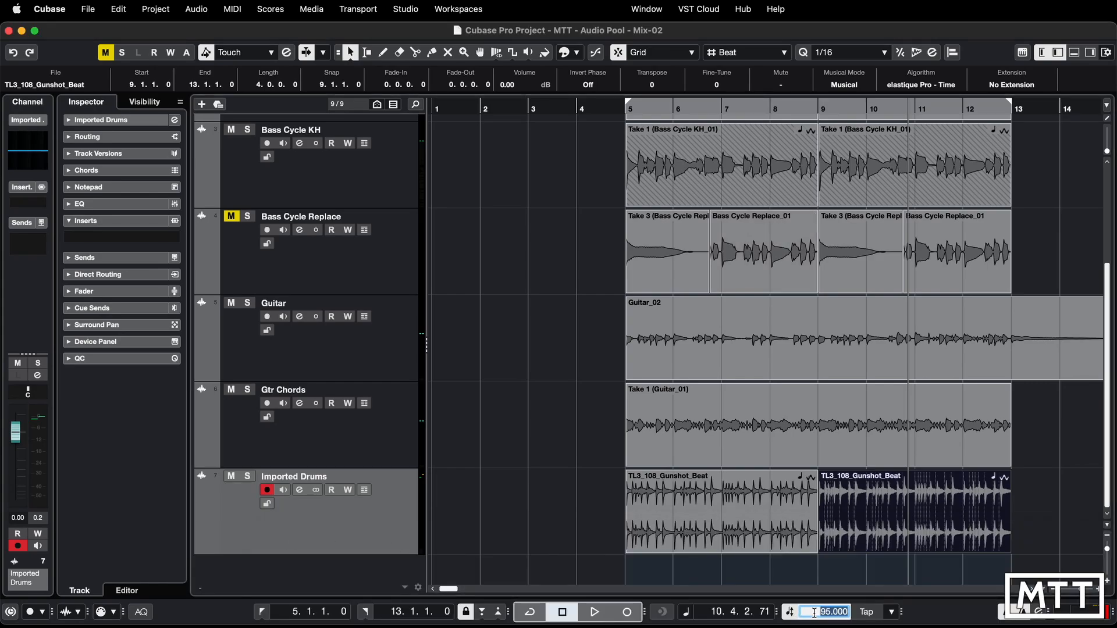
text(100)
key(Return)
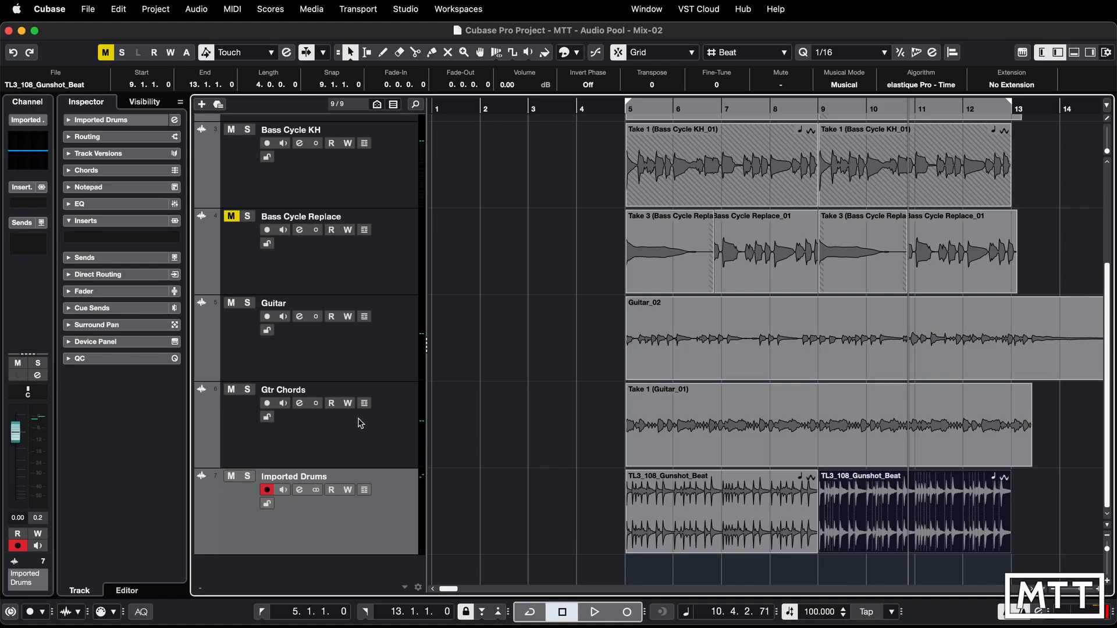
- Mute the Imported Drums and Guitar tracks, and audition the remaining tracks from the left locator at bar 5
click(231, 477)
click(230, 303)
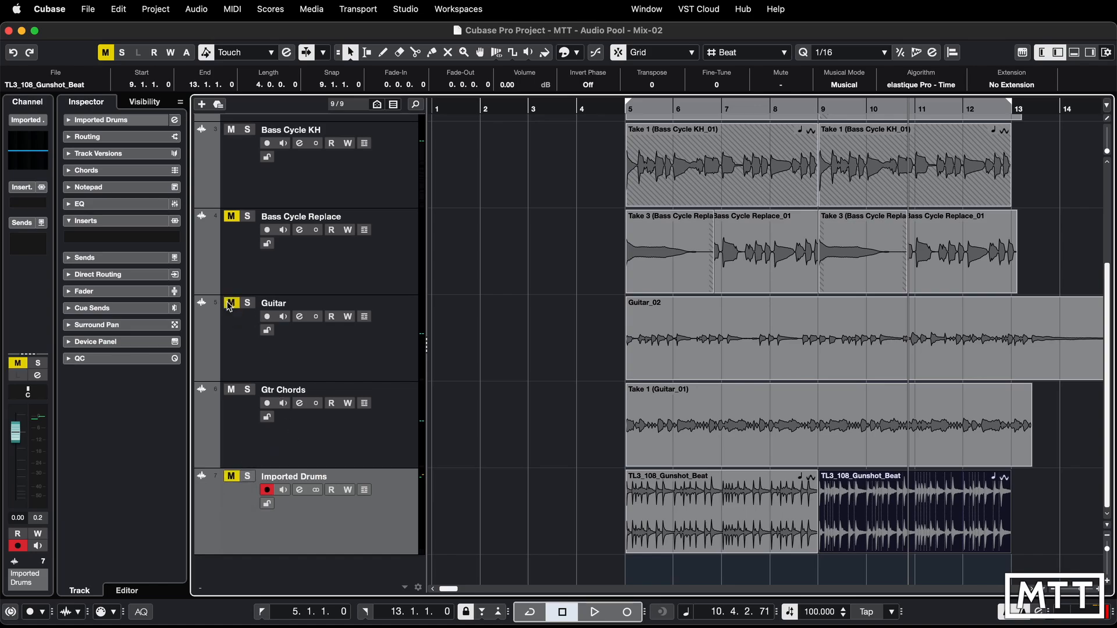
scroll(274, 291, up, 5)
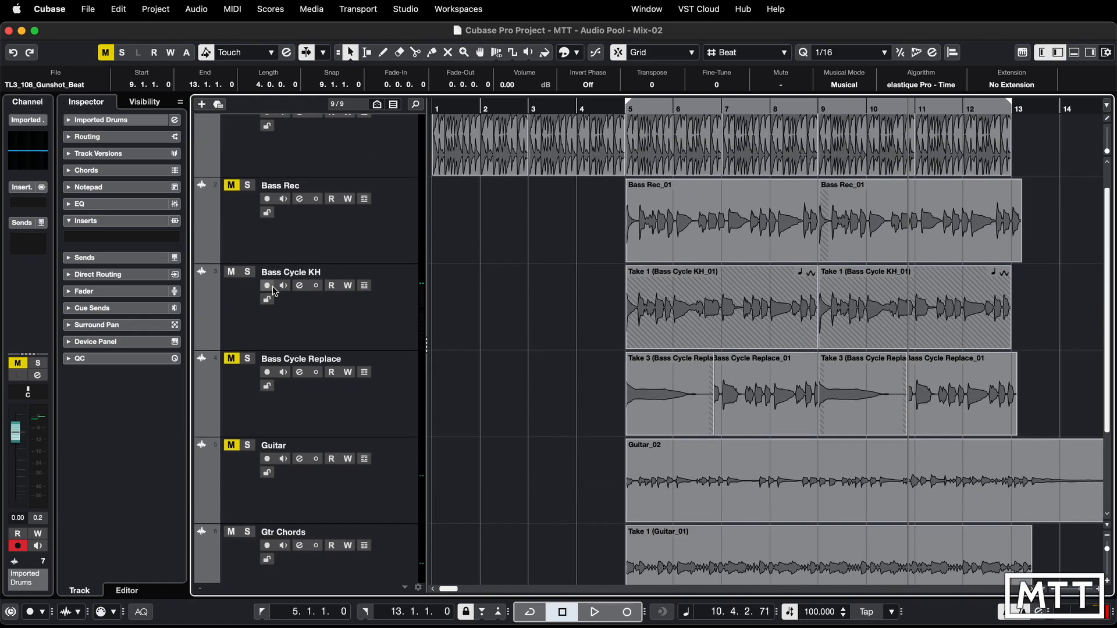
scroll(274, 291, up, 2)
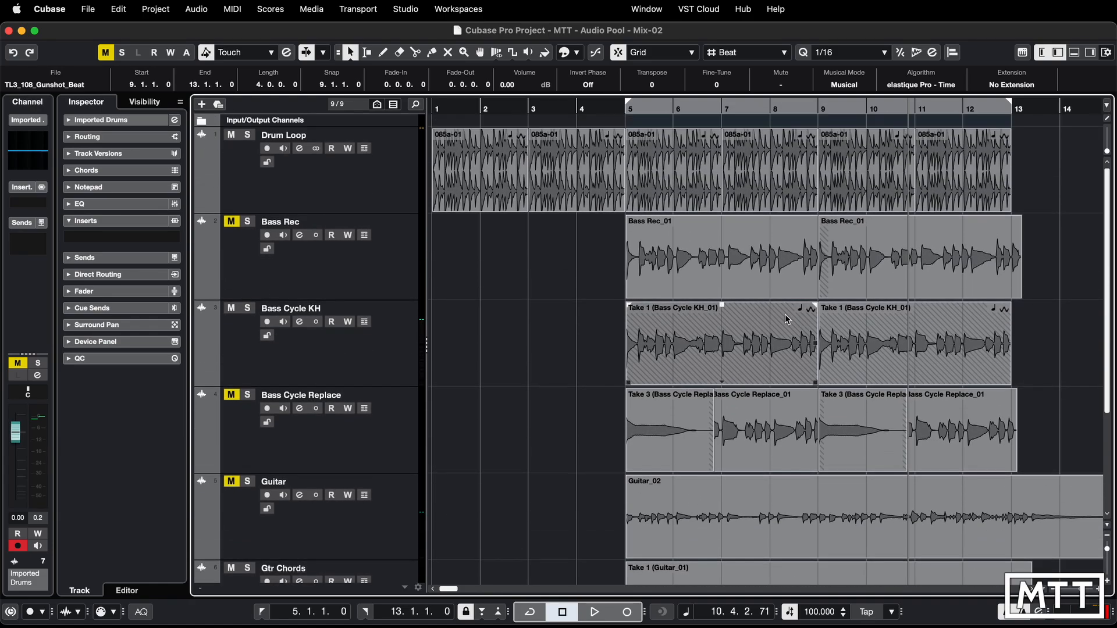
scroll(720, 220, down, 4)
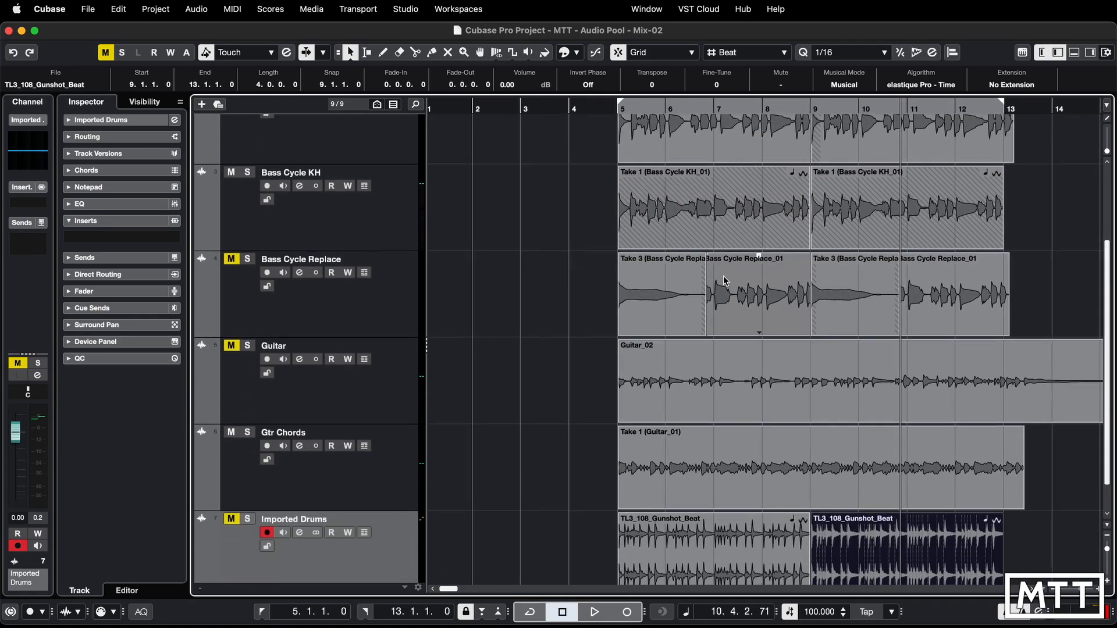
scroll(724, 281, down, 1)
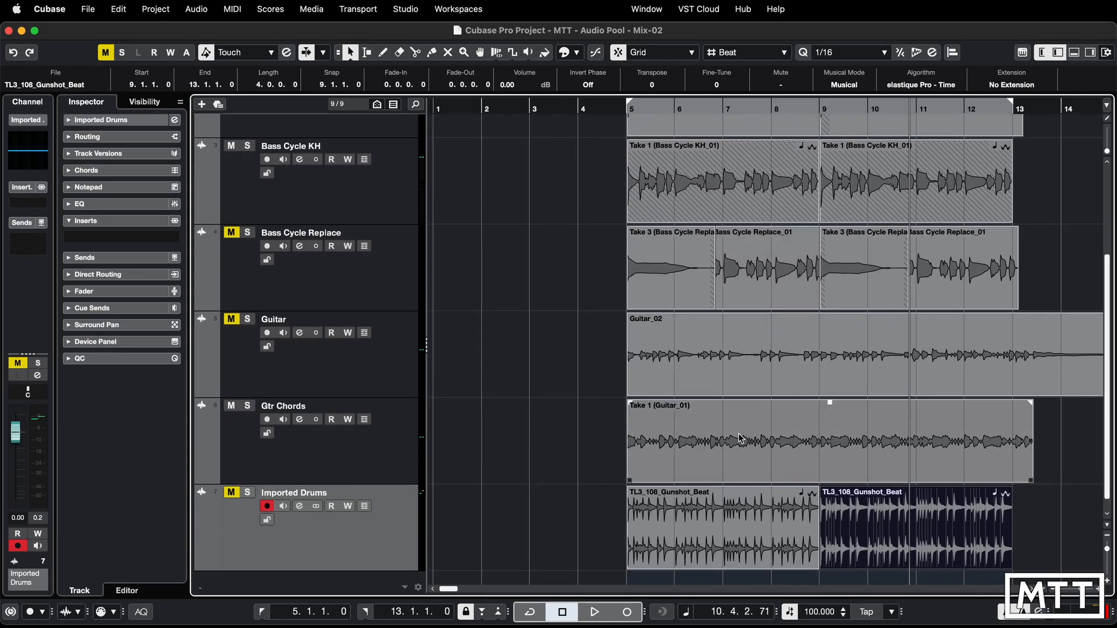
click(262, 612)
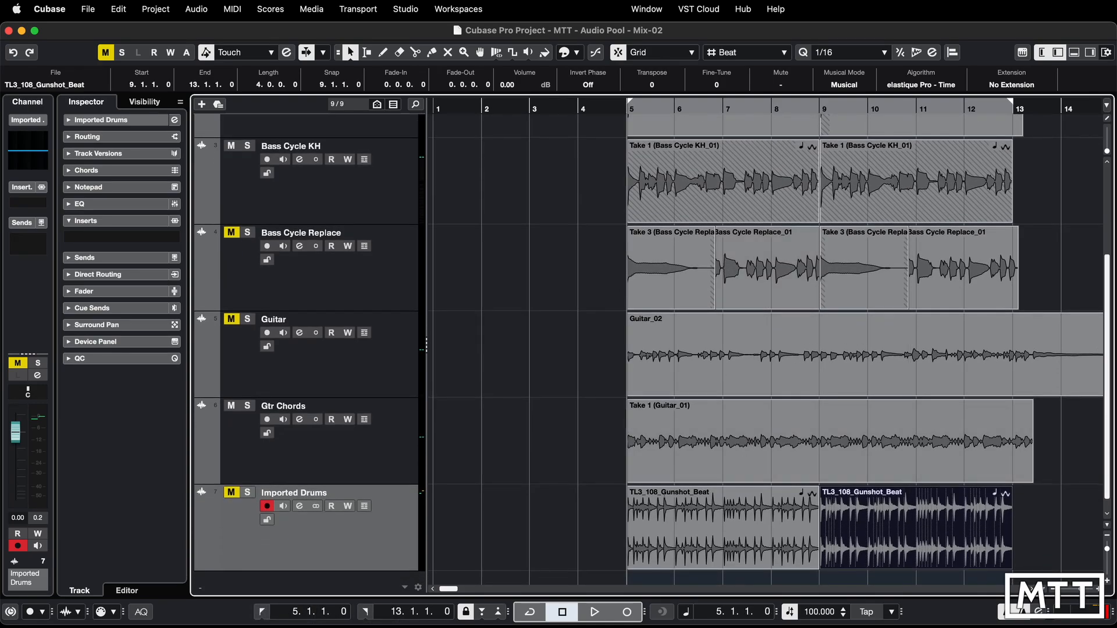
click(594, 612)
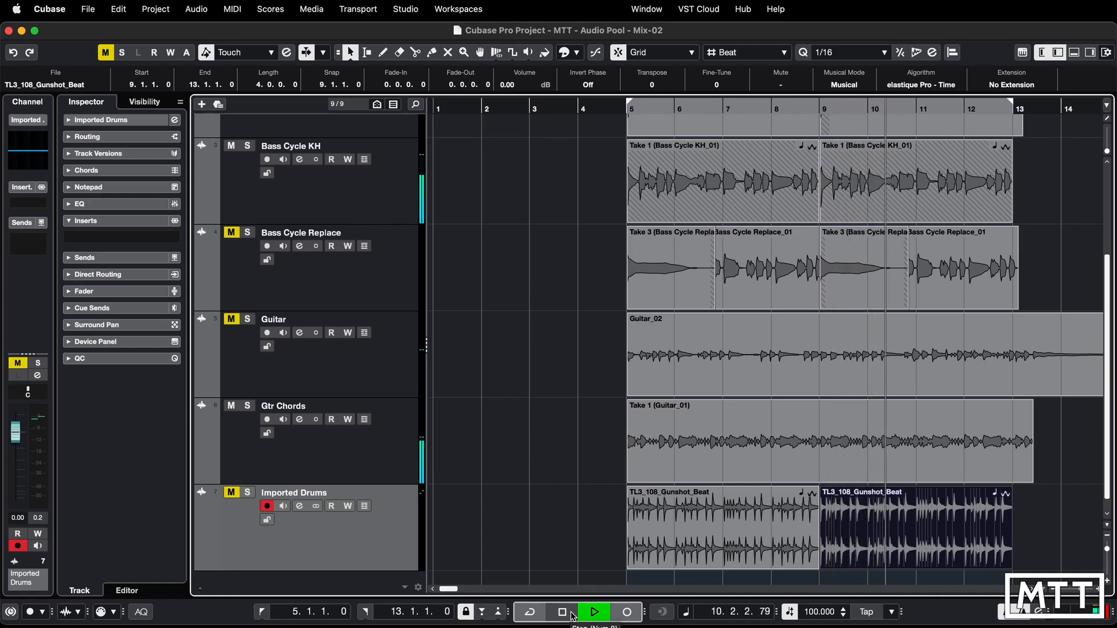
click(572, 614)
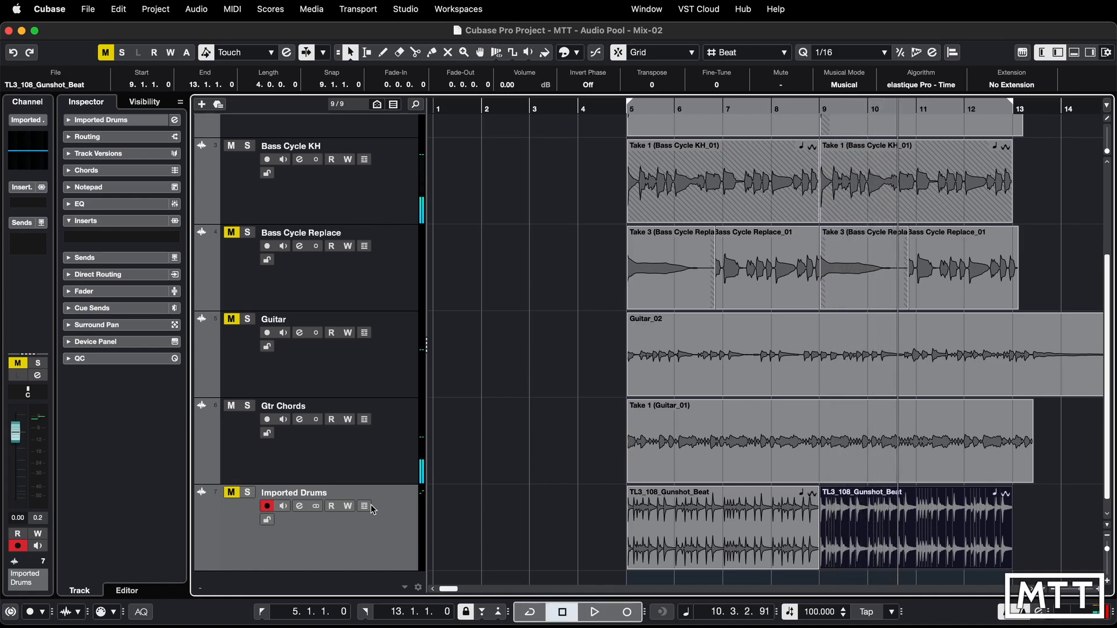
- Enable Musical Mode for the Guitar_01 event on the Gtr Chords track, and bring the Pool back into full view
click(734, 439)
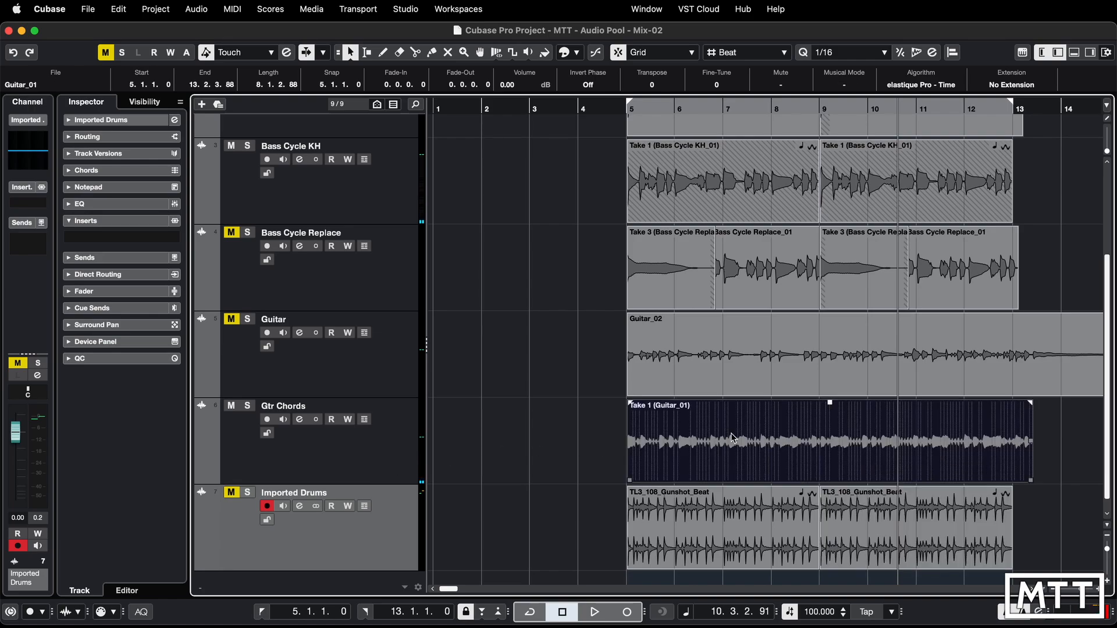
click(850, 88)
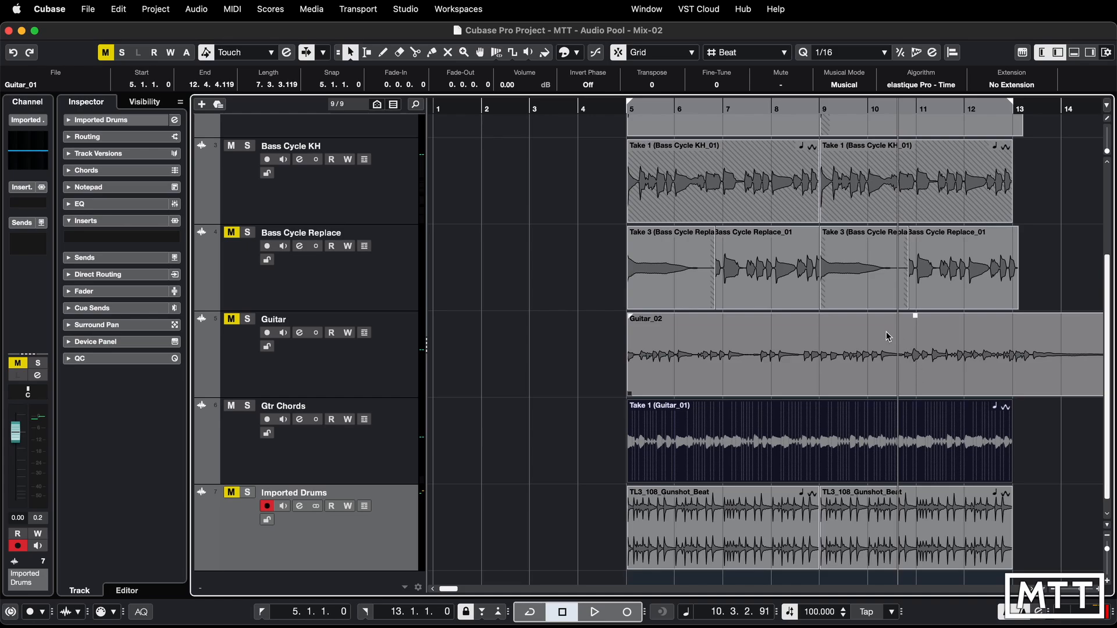
key(super+p)
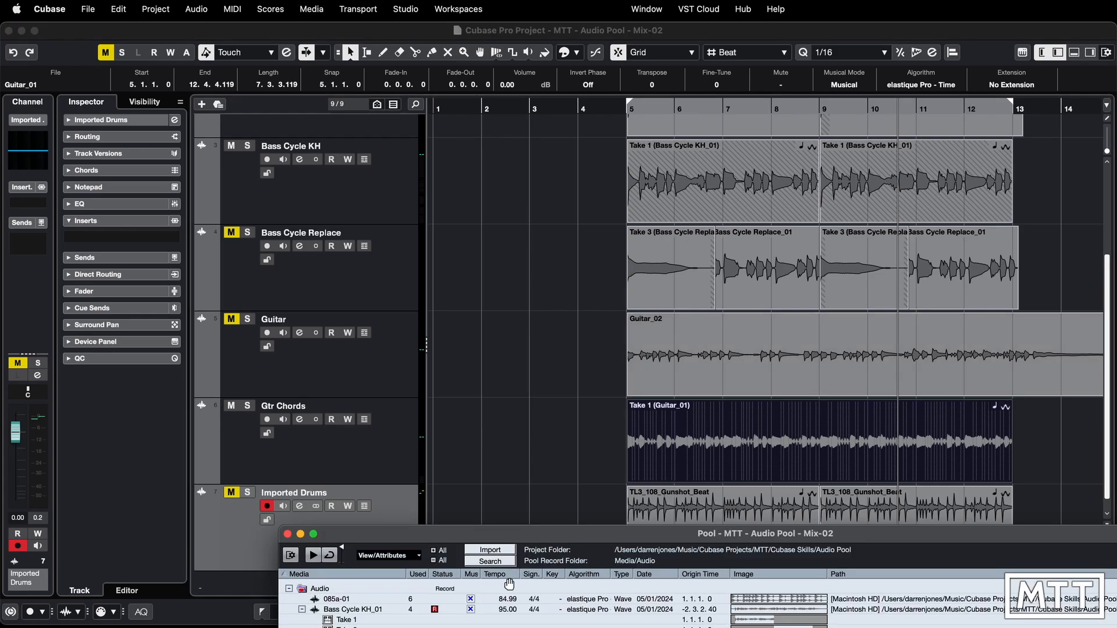
drag(513, 535, 401, 94)
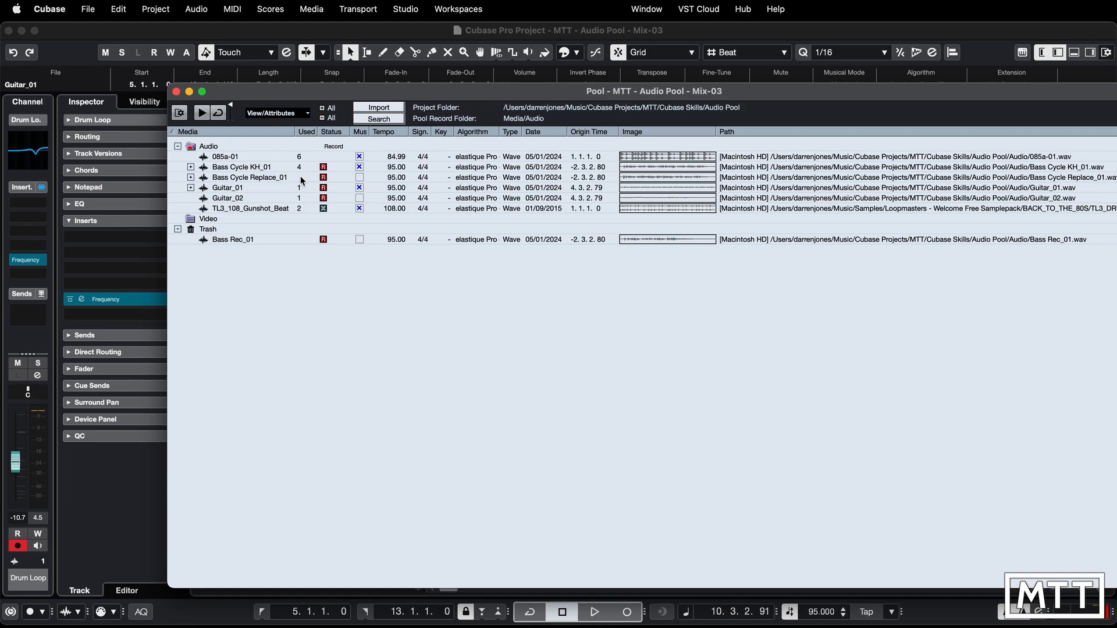
- Reveal the TL3_108_Gunshot_Beat file in Finder from the Pool, and close the Finder window
right_click(236, 157)
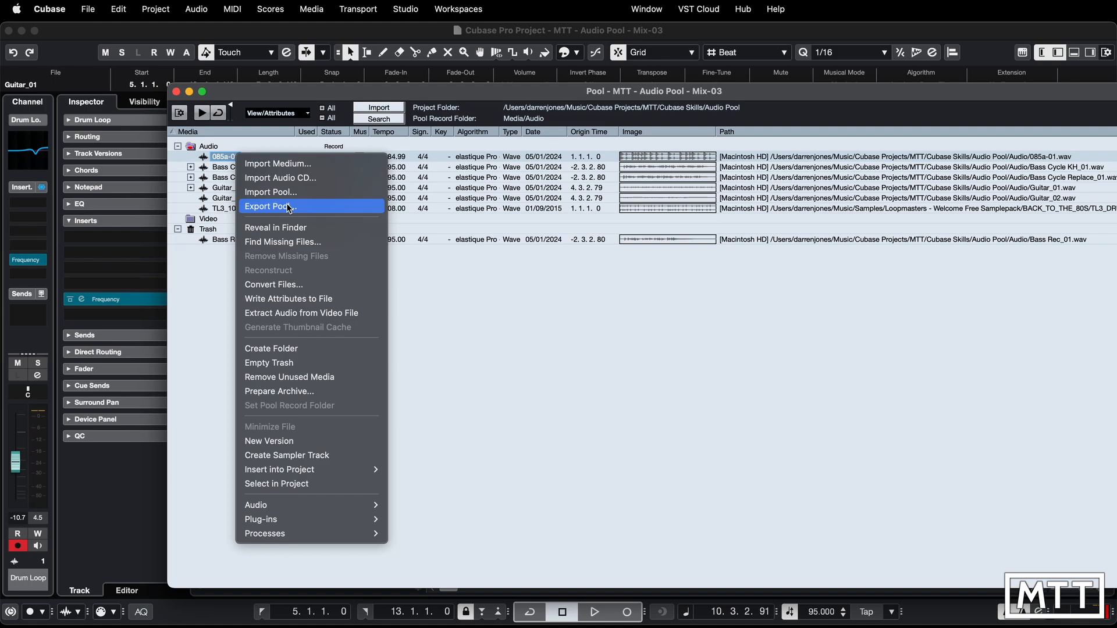
click(288, 231)
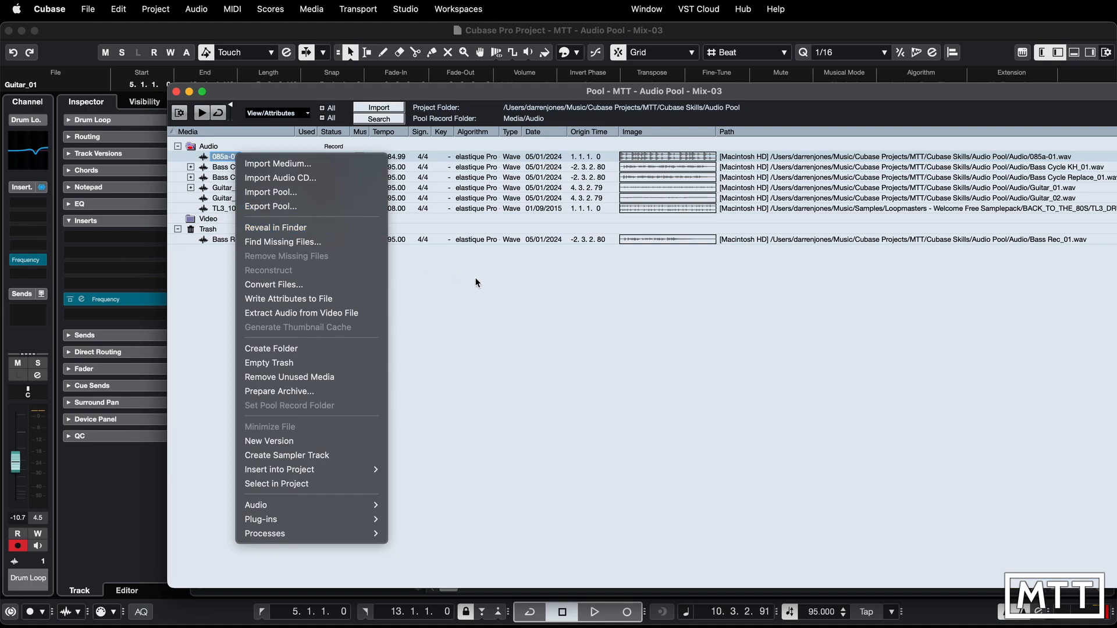
click(248, 207)
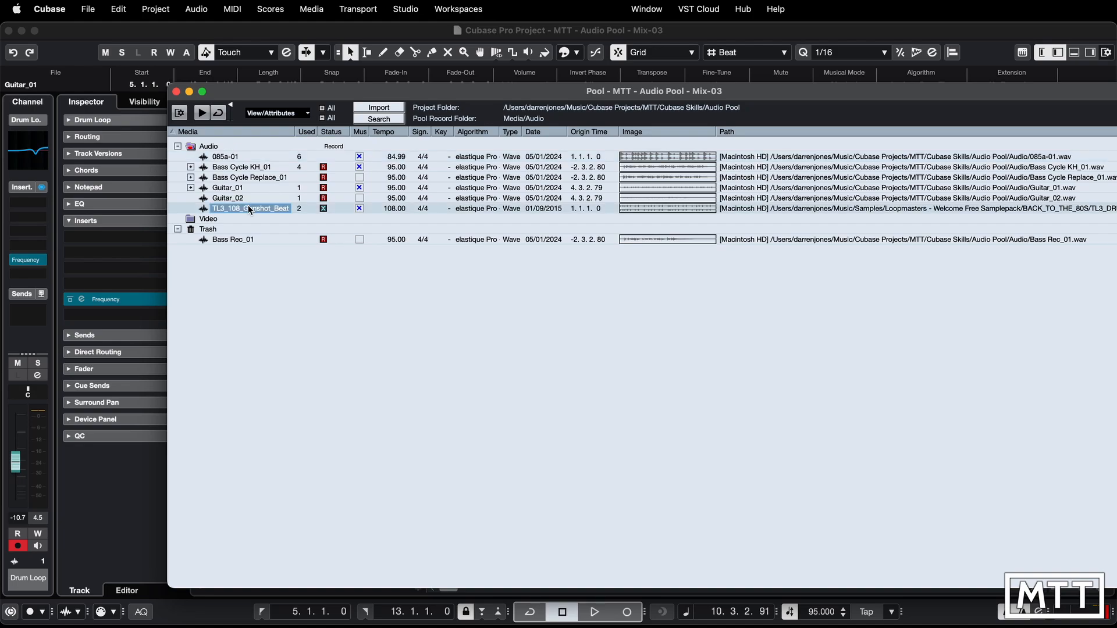
right_click(248, 204)
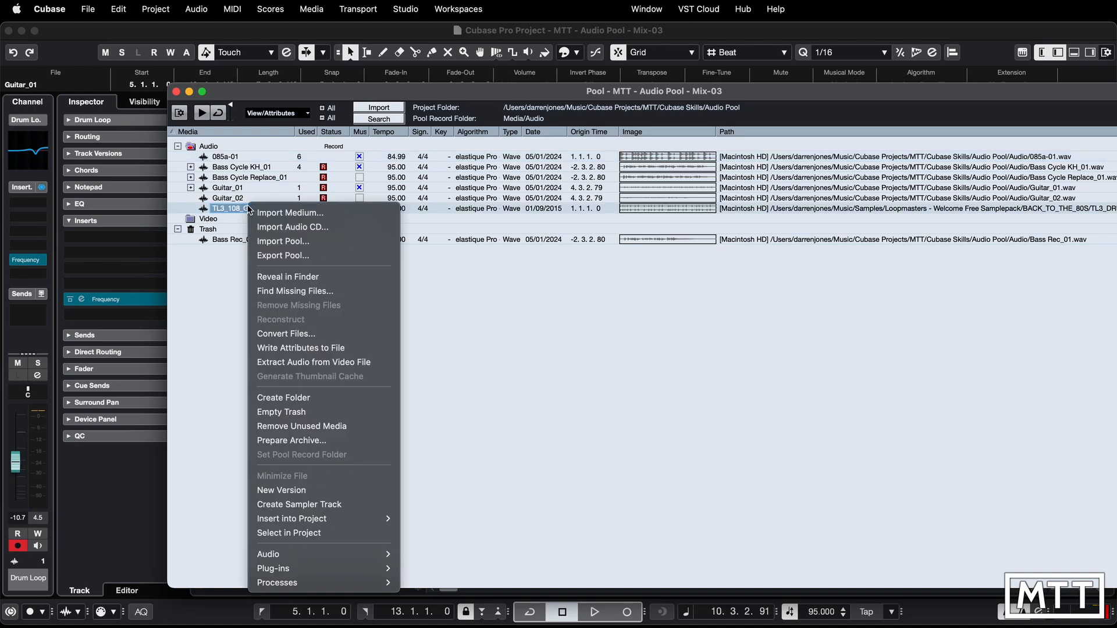
click(301, 280)
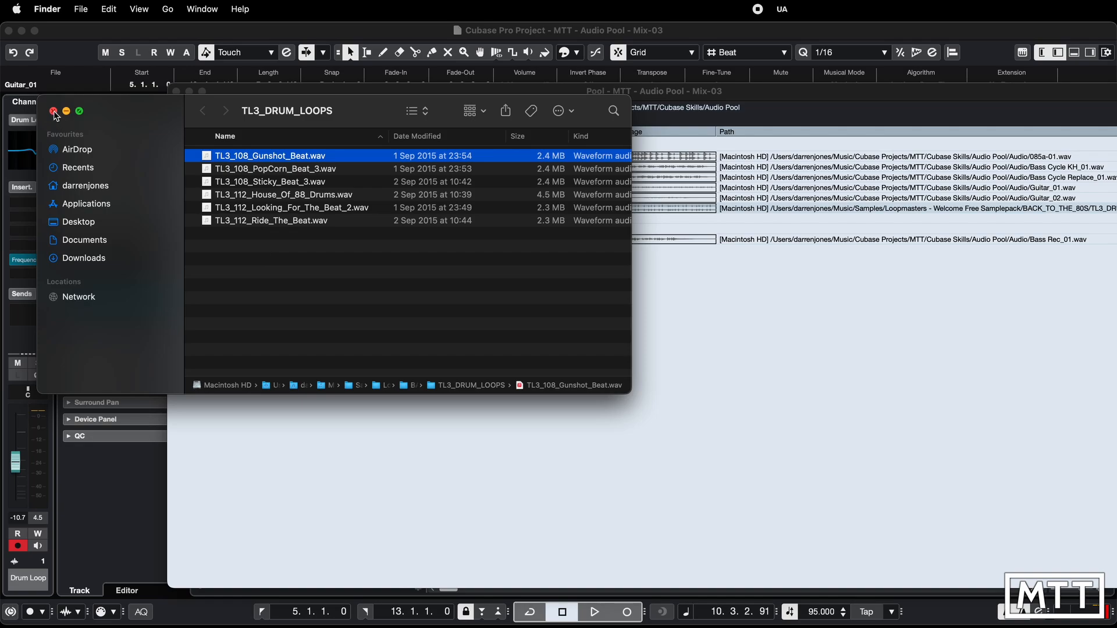
click(55, 112)
- Inspect the file conversion options for TL3_108_Gunshot_Beat, and cancel without converting
right_click(245, 212)
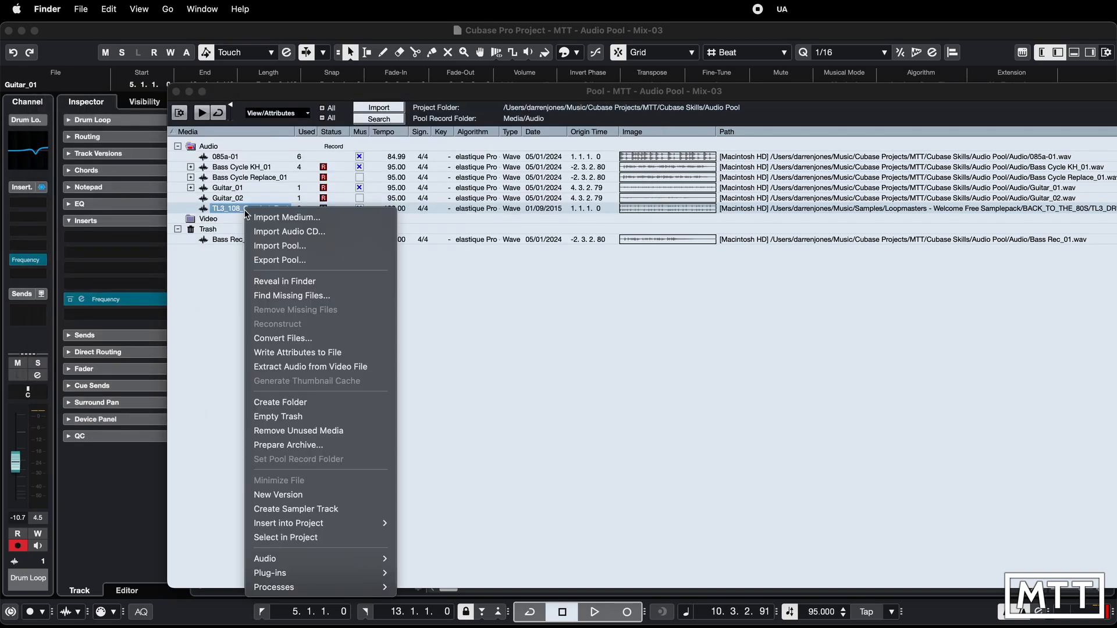
click(294, 338)
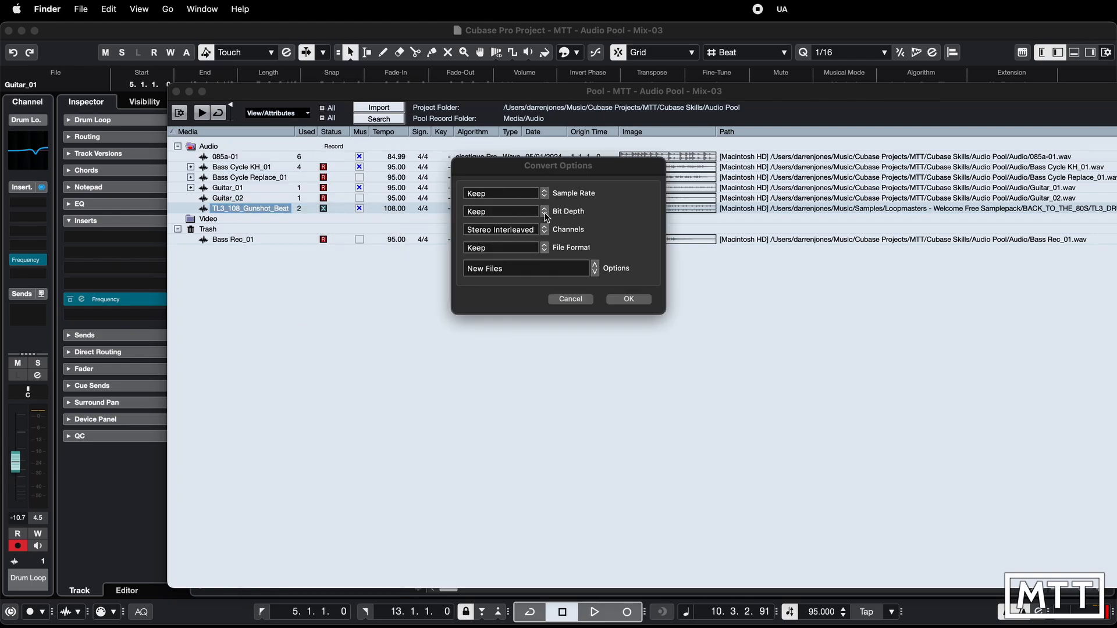
click(575, 301)
- Remove the unused media from the Pool directly, without moving it to the Trash
right_click(261, 212)
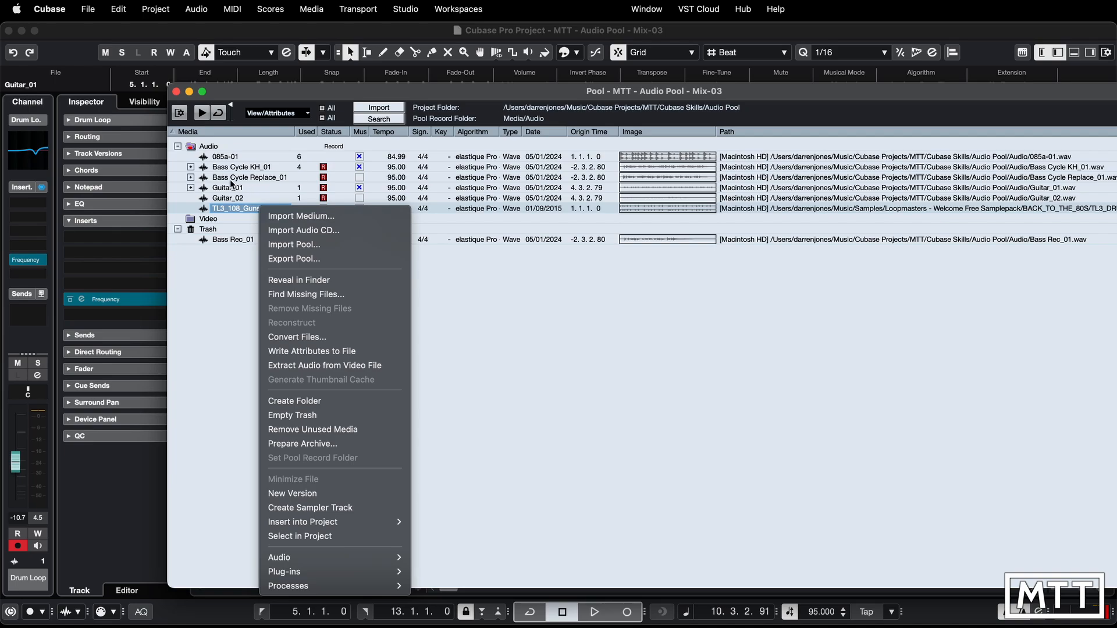
click(327, 433)
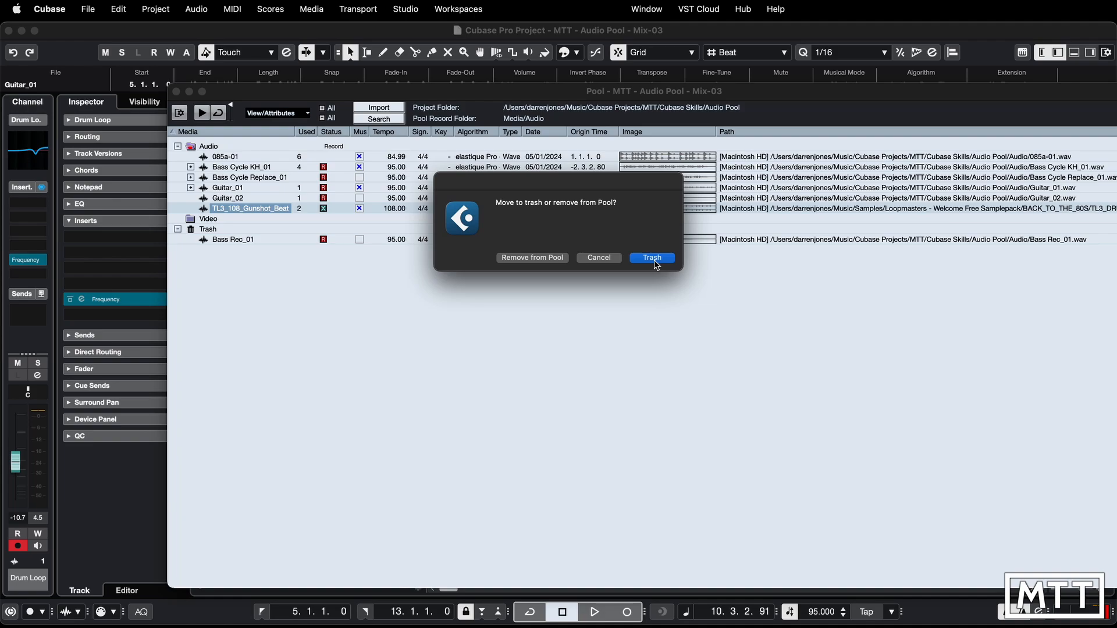
click(526, 257)
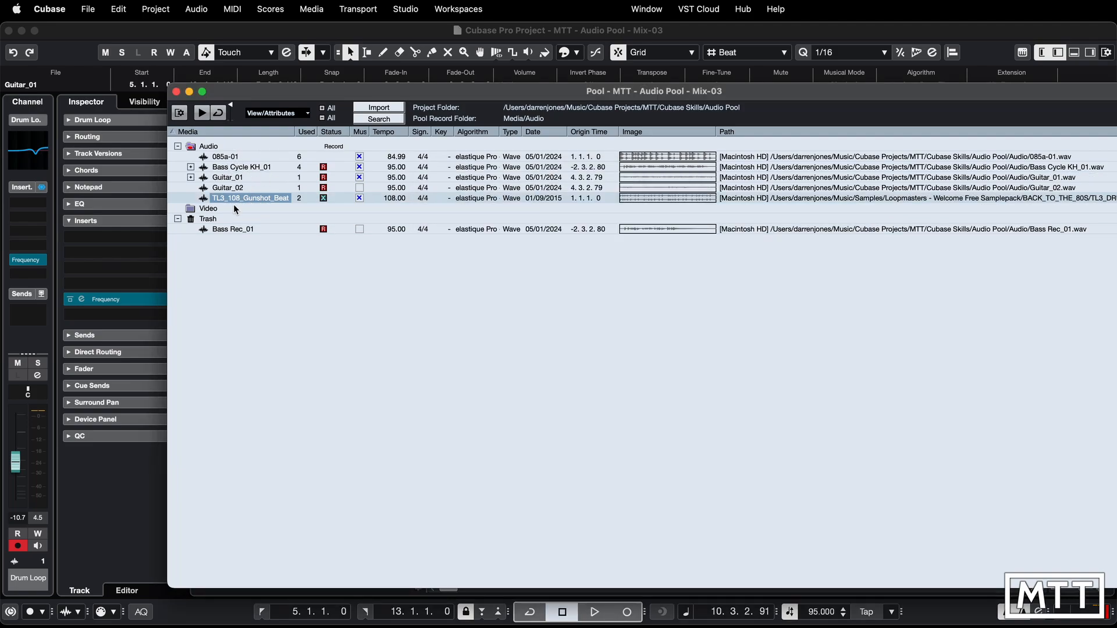
- Reveal Guitar_02 in Finder, check for Bass Cycle Replace_01.wav in the Audio folder, and close the Finder window
click(226, 190)
right_click(225, 190)
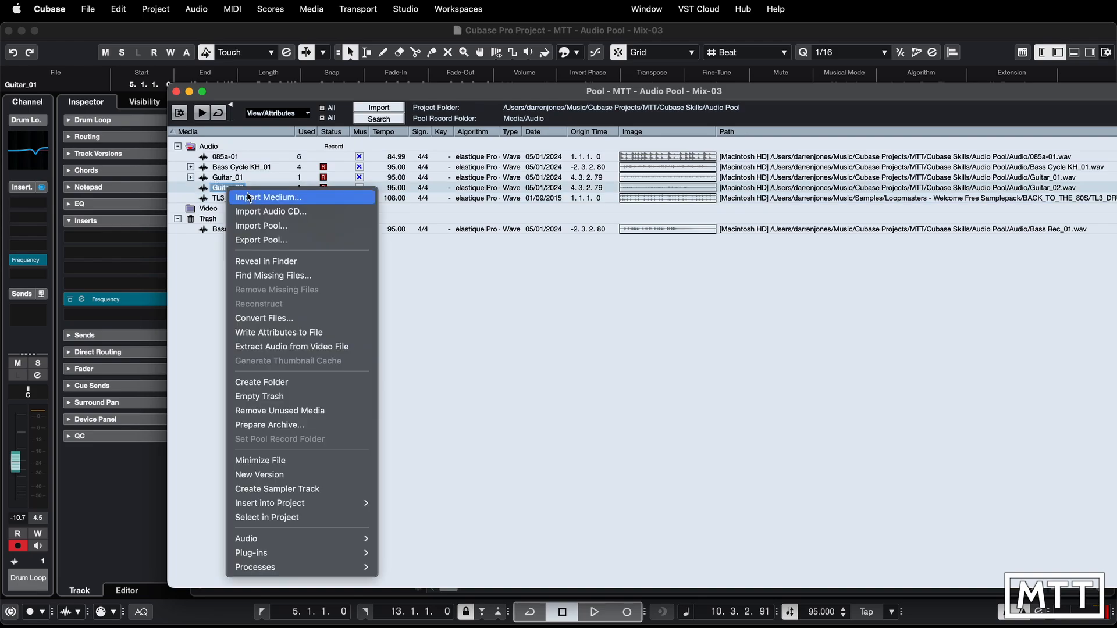
click(274, 263)
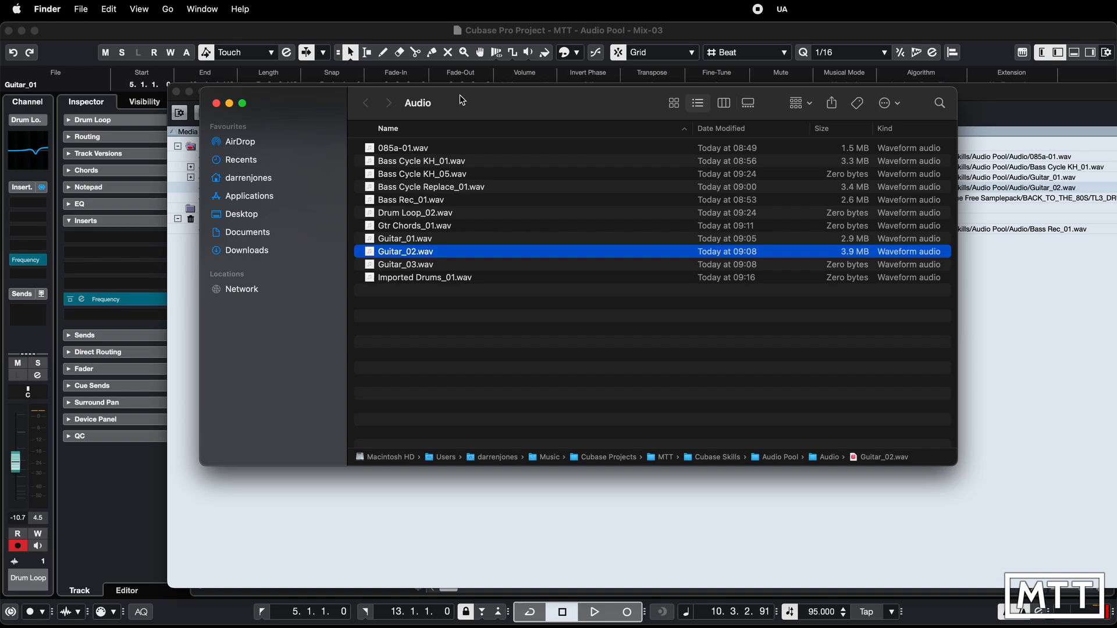
drag(461, 97, 567, 178)
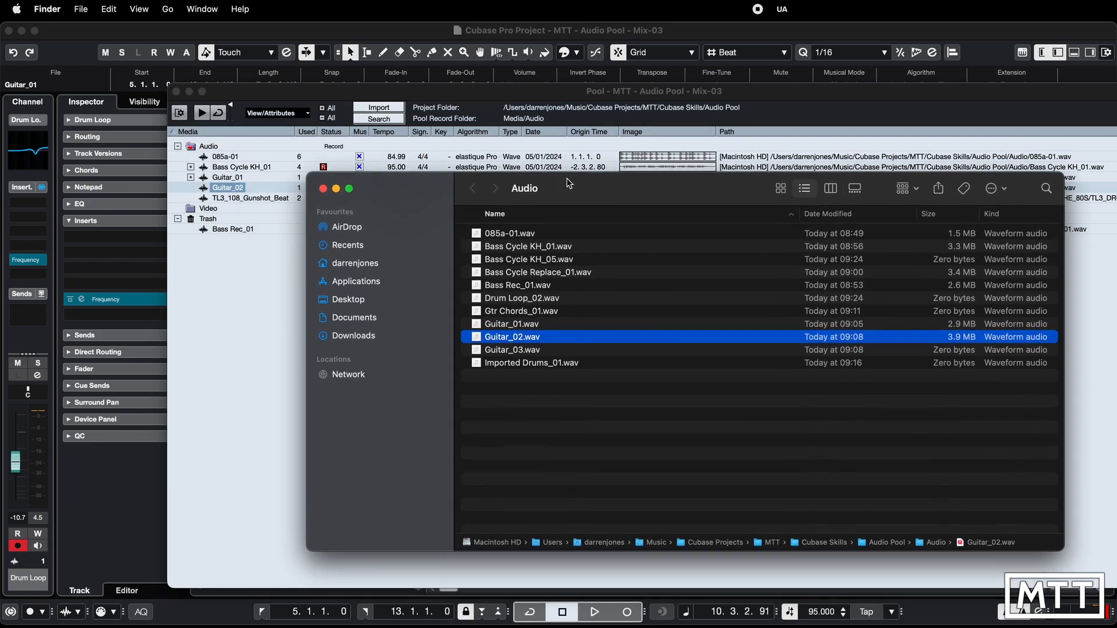
click(540, 278)
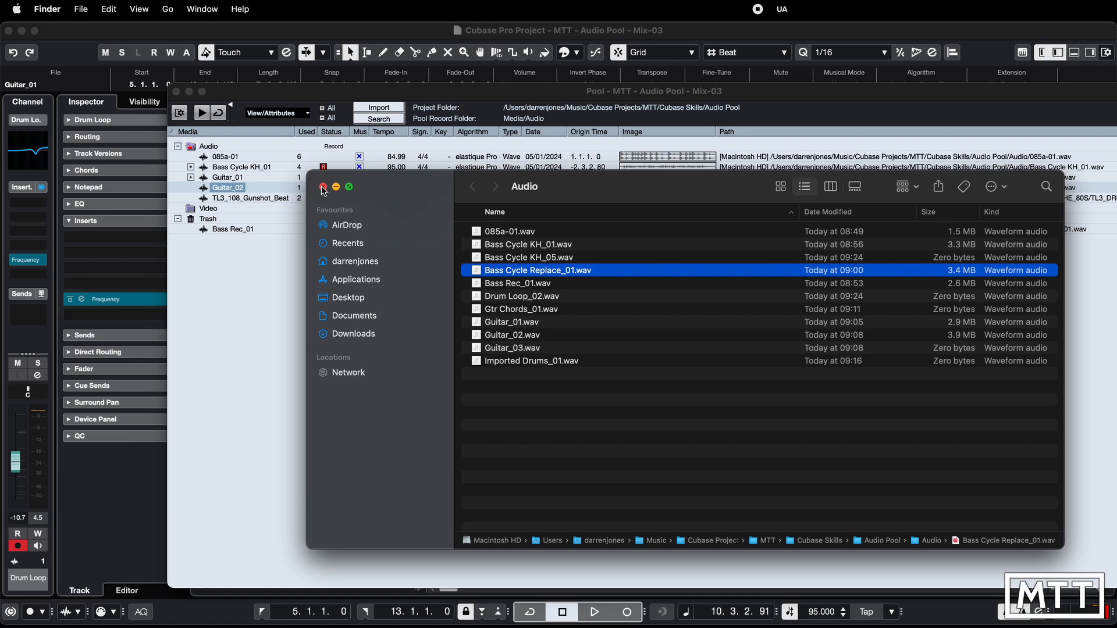
click(530, 406)
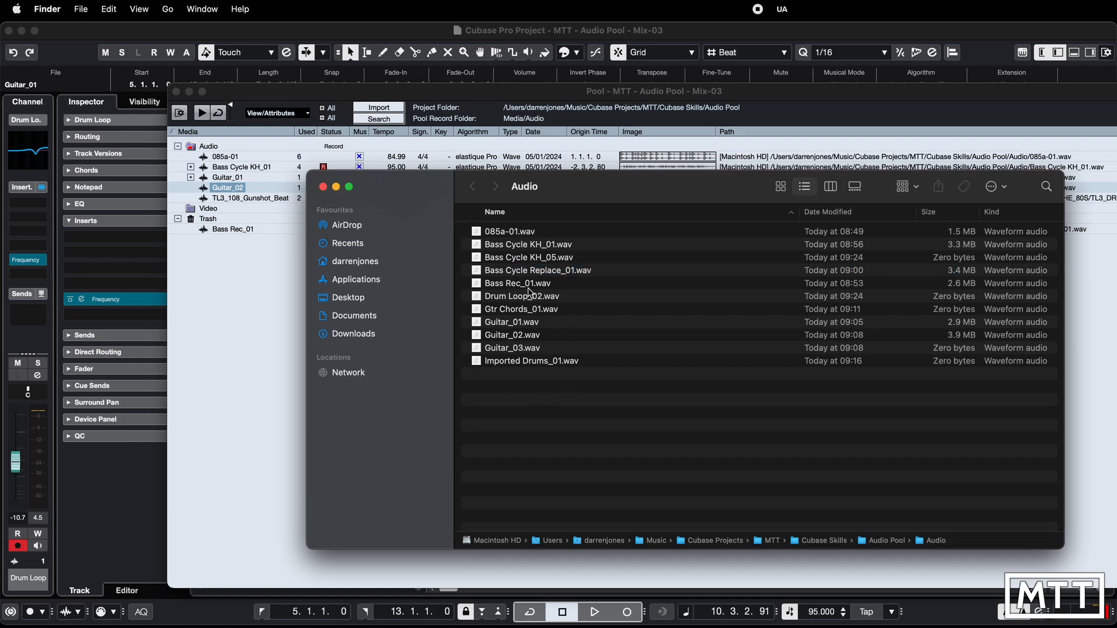
click(323, 188)
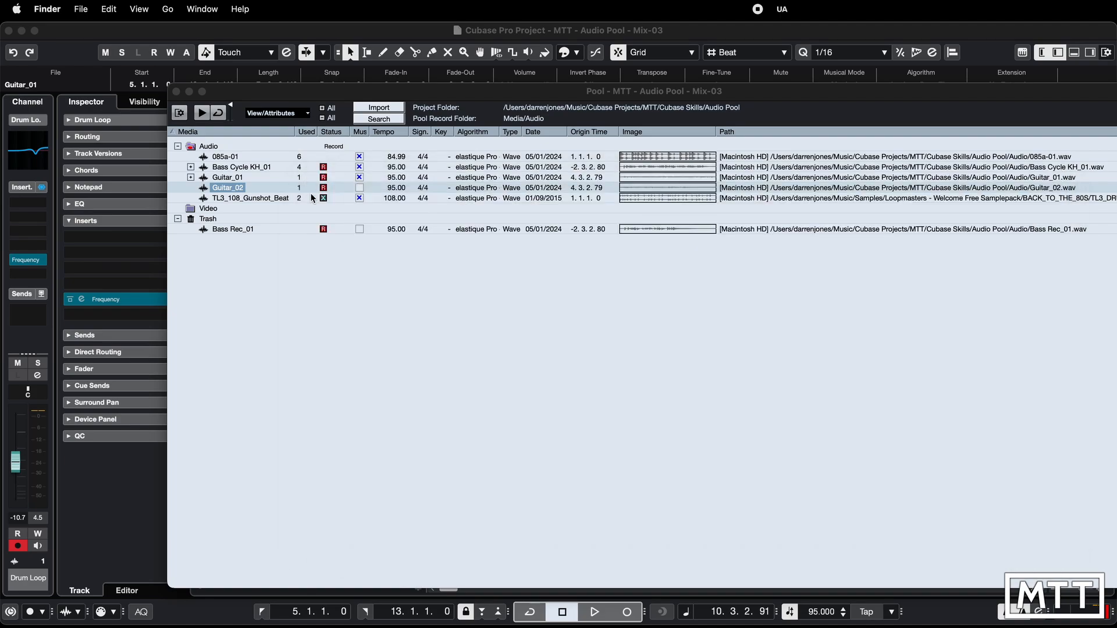
- Reveal the trashed Bass Rec_01 file in Finder, and arrange the Finder window so the Pool's Trash stays visible
right_click(226, 233)
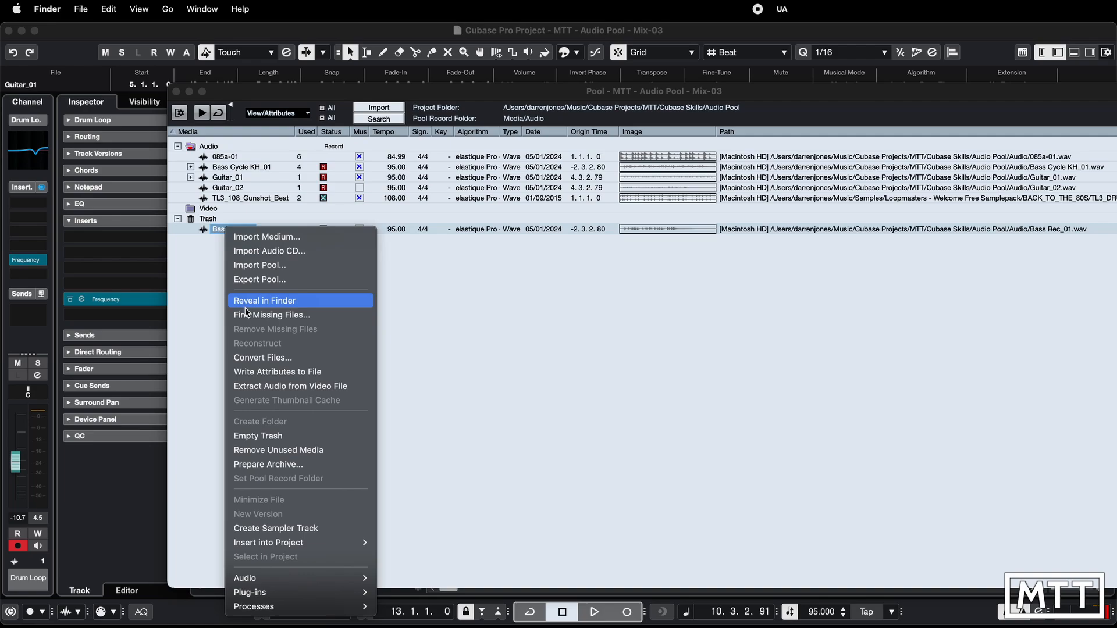
click(268, 437)
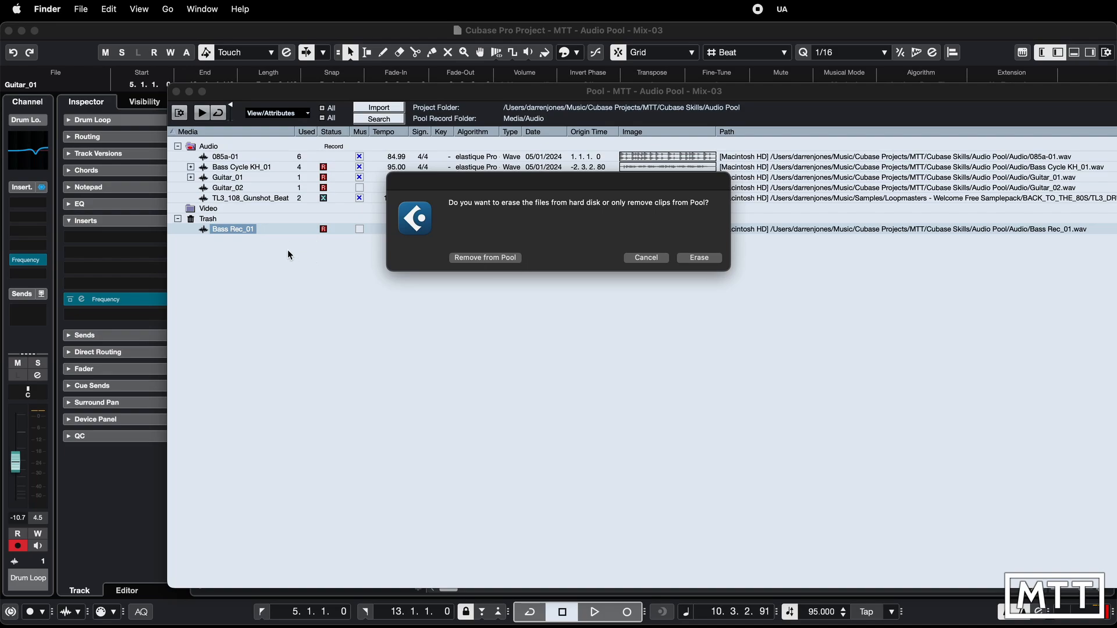
key(super+Tab)
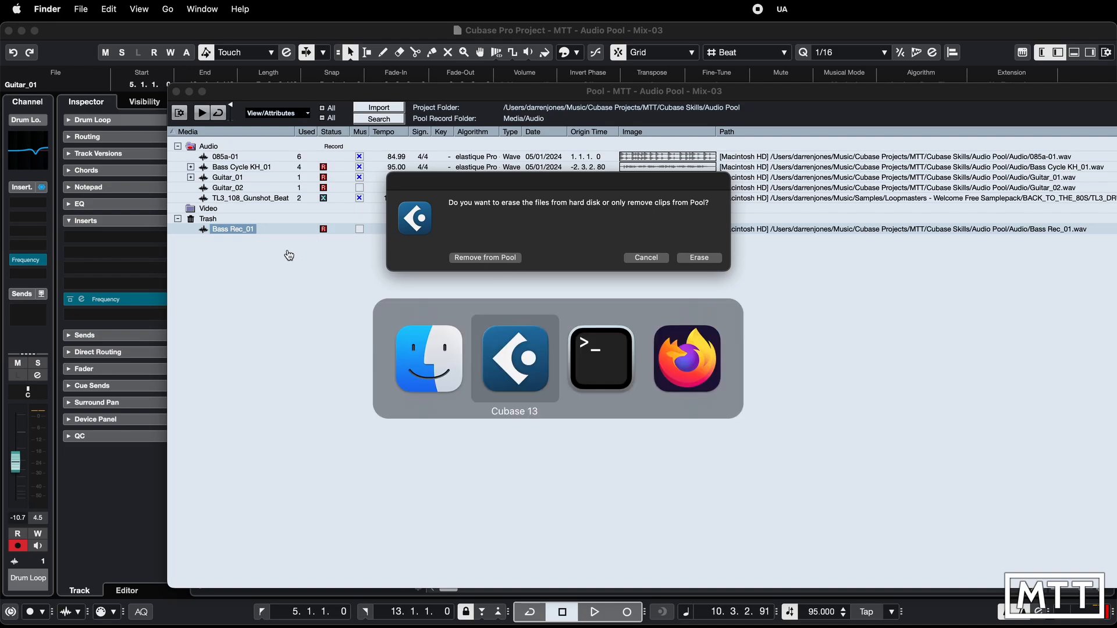
key(super+Tab)
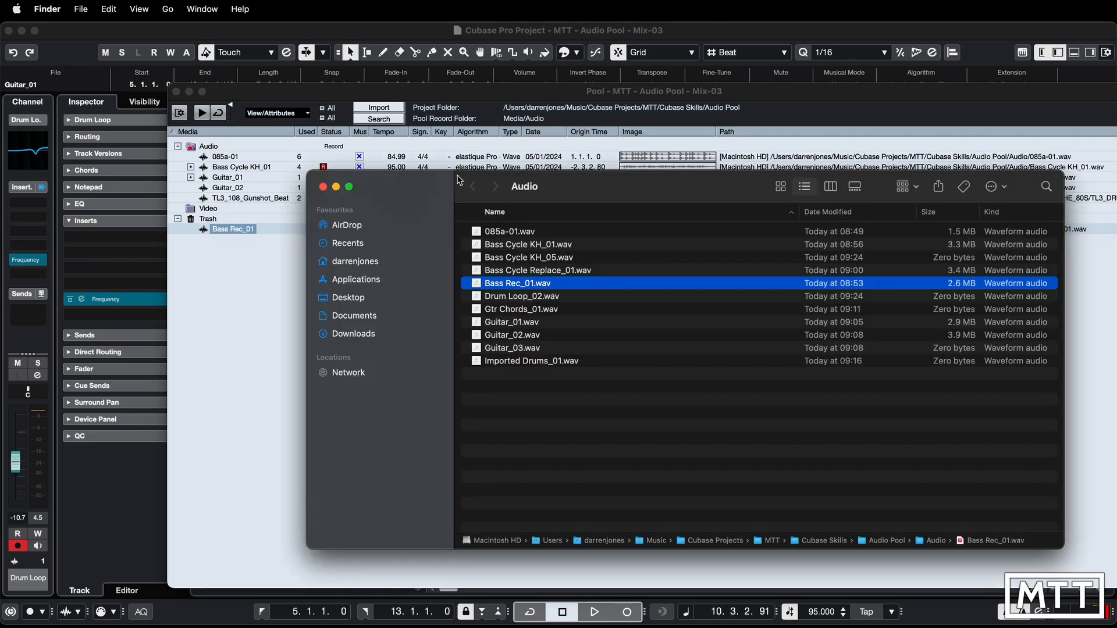
drag(427, 184, 527, 195)
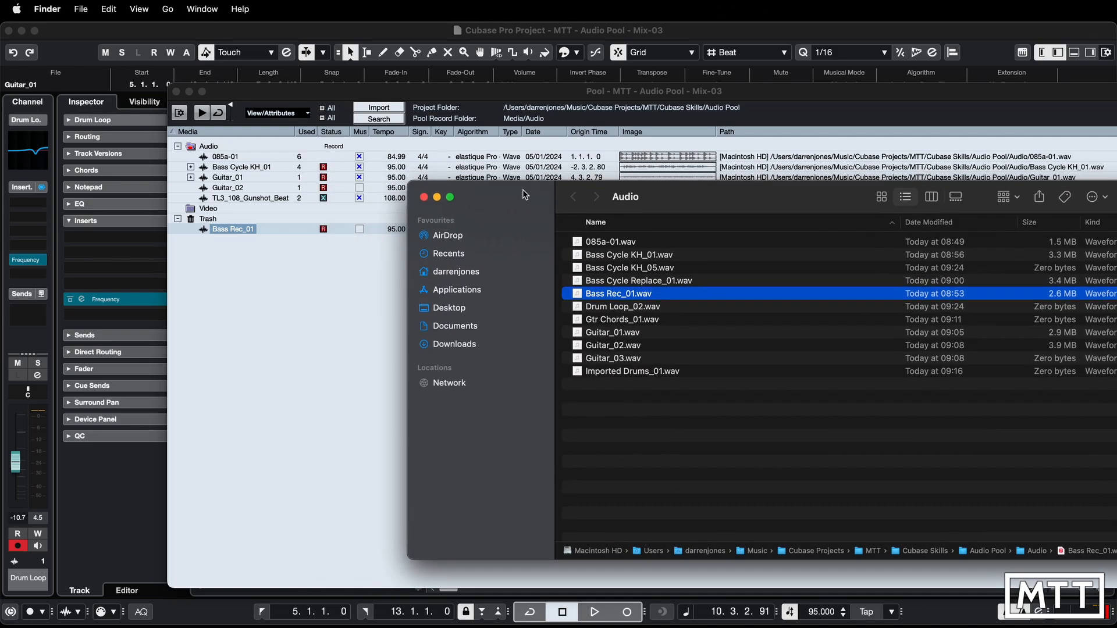
- Empty the Pool's Trash, erasing Bass Rec_01 from the hard disk
right_click(234, 229)
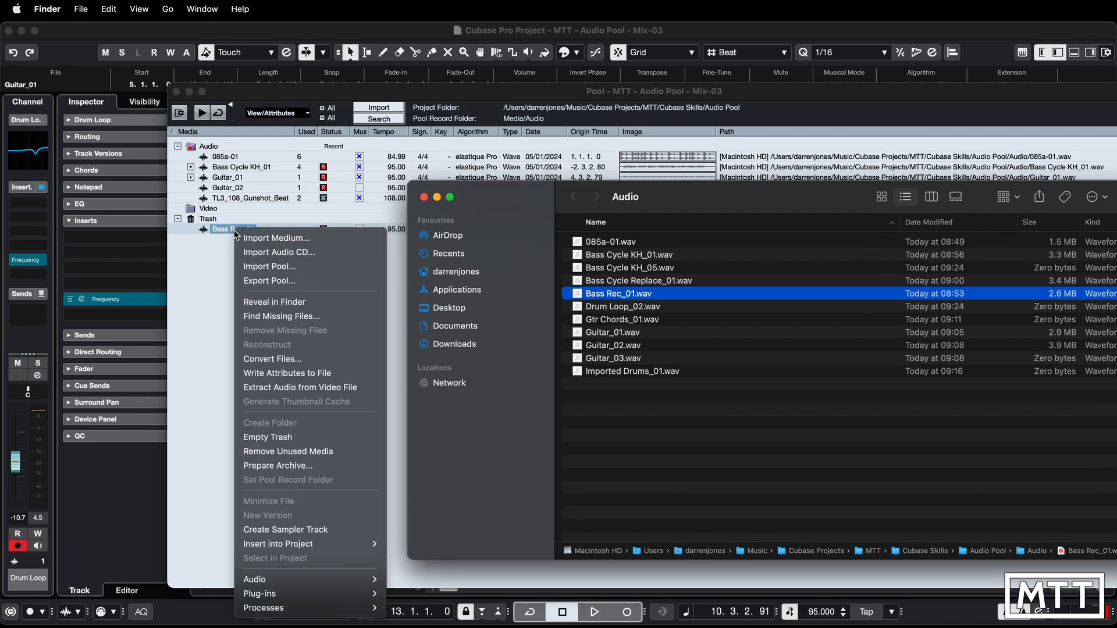
click(309, 438)
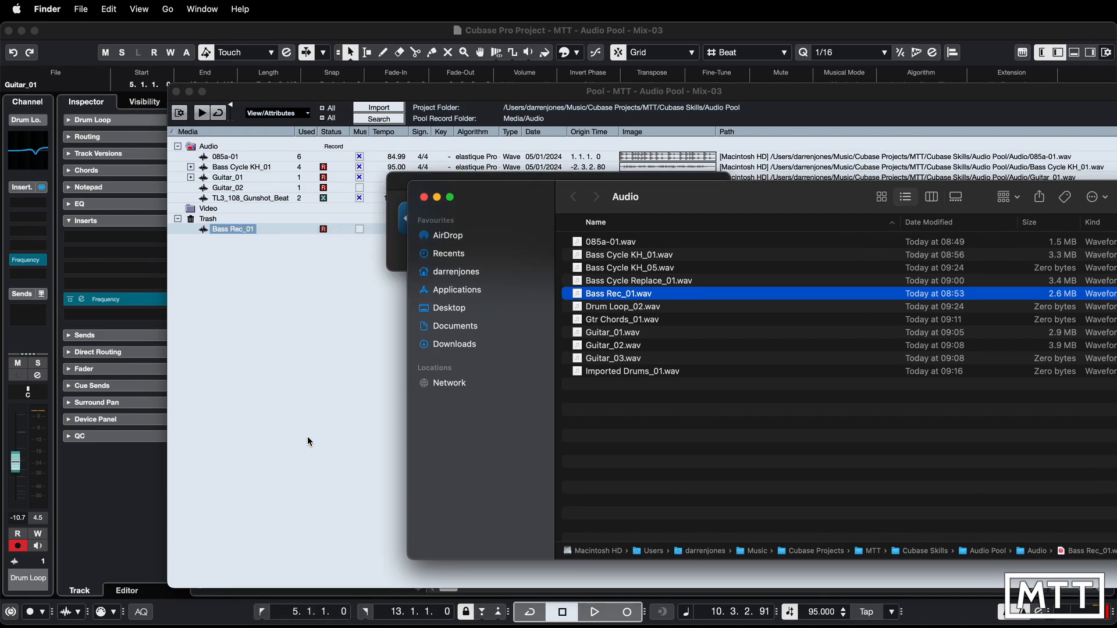
drag(476, 196, 474, 283)
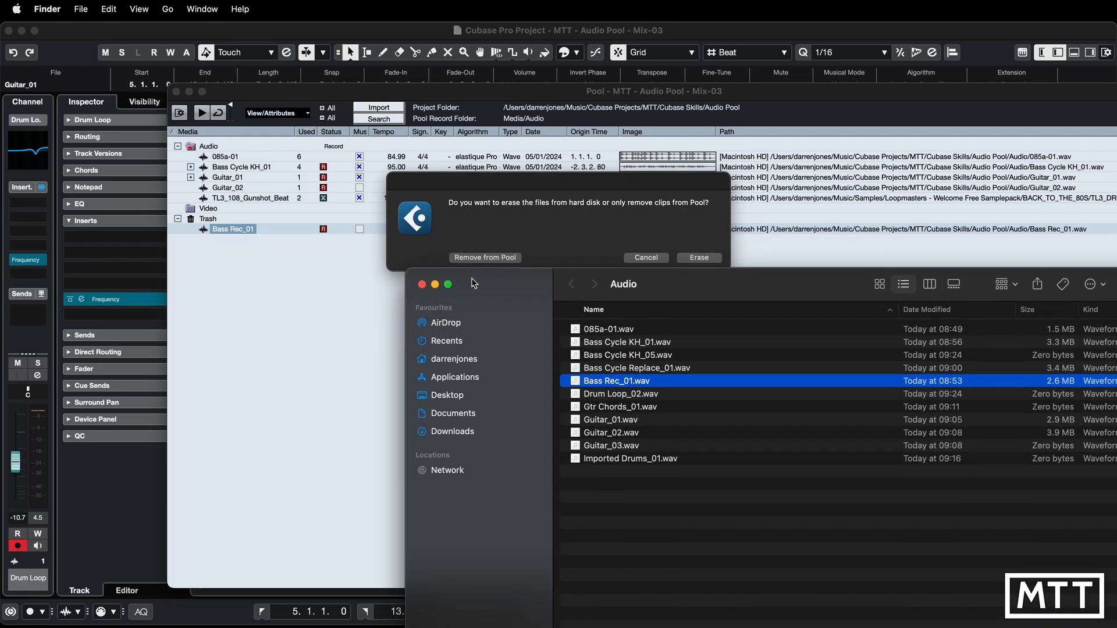
click(702, 258)
click(701, 258)
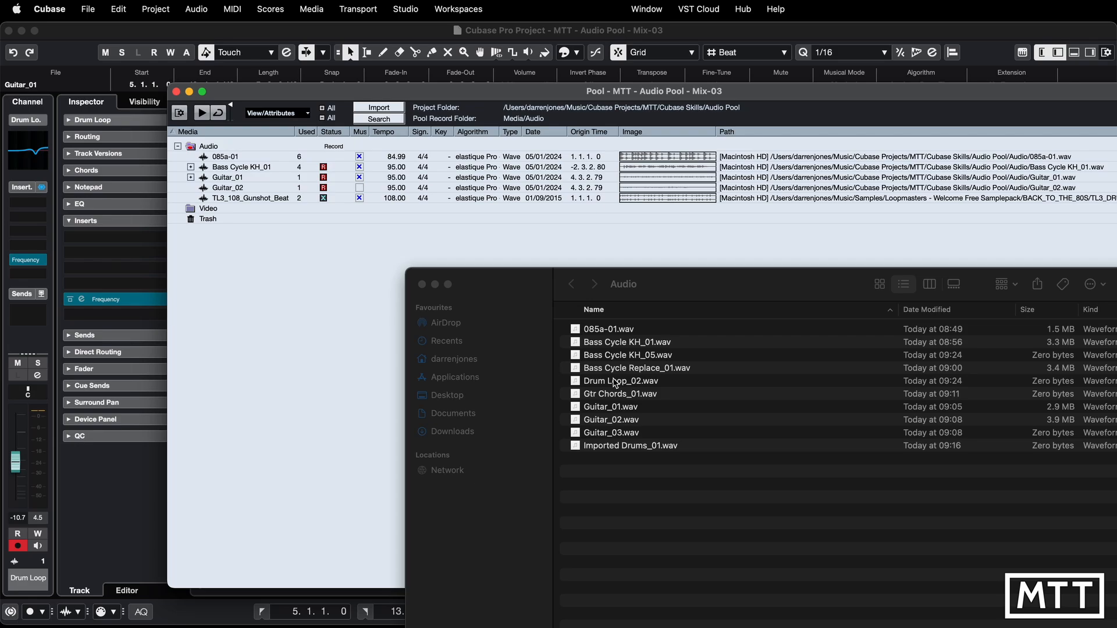
click(632, 477)
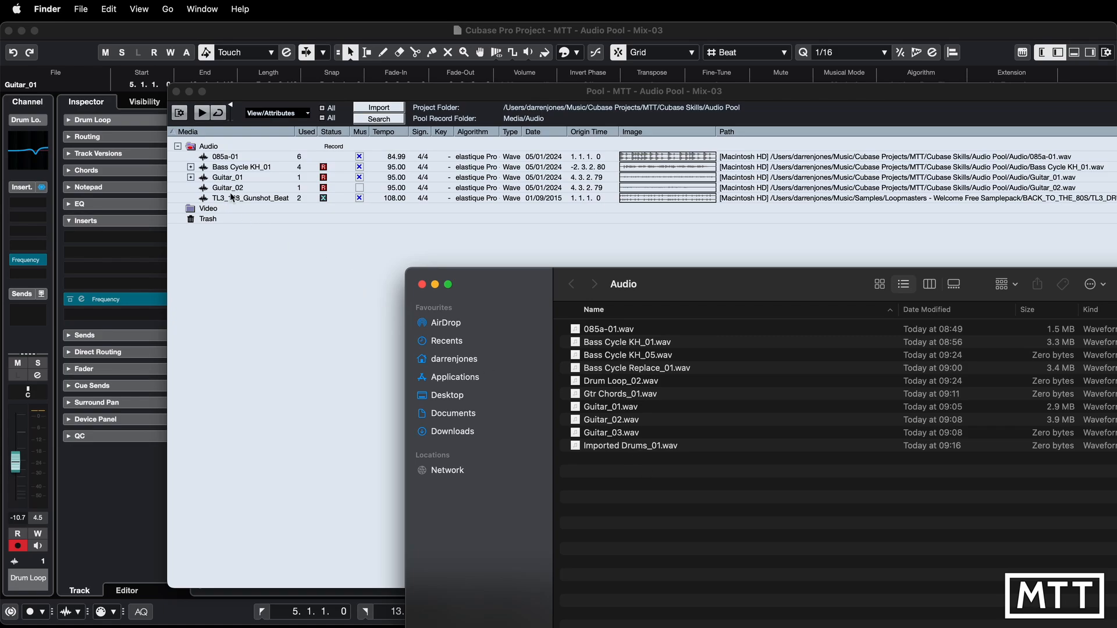
- Create a new version of the Guitar_01 clip in the Pool, and expand both versions to show their takes
click(268, 257)
right_click(223, 177)
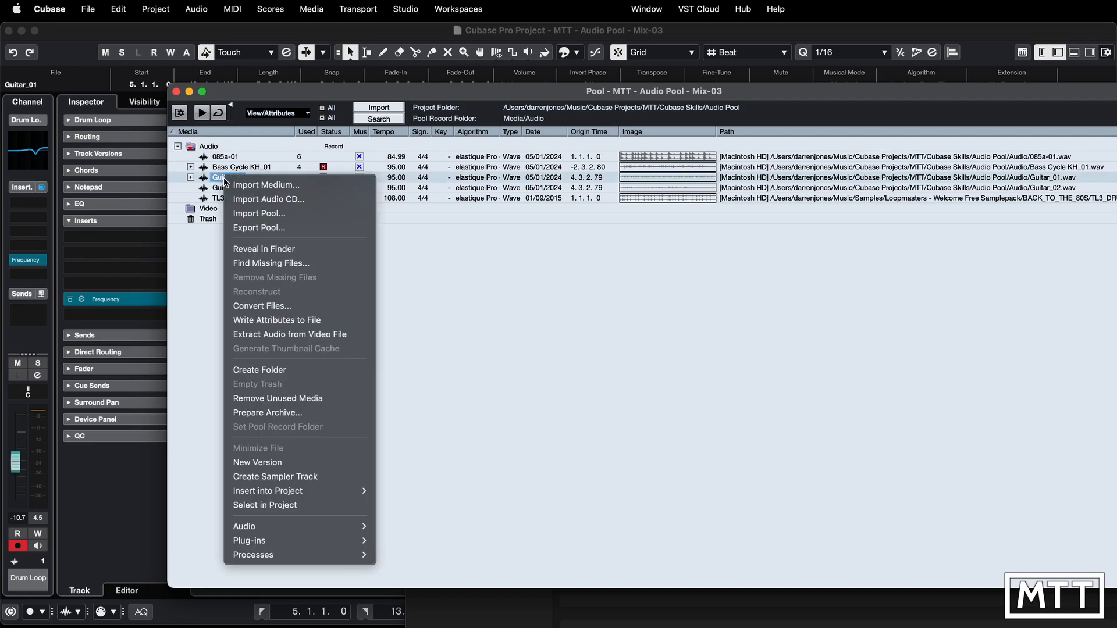
click(289, 462)
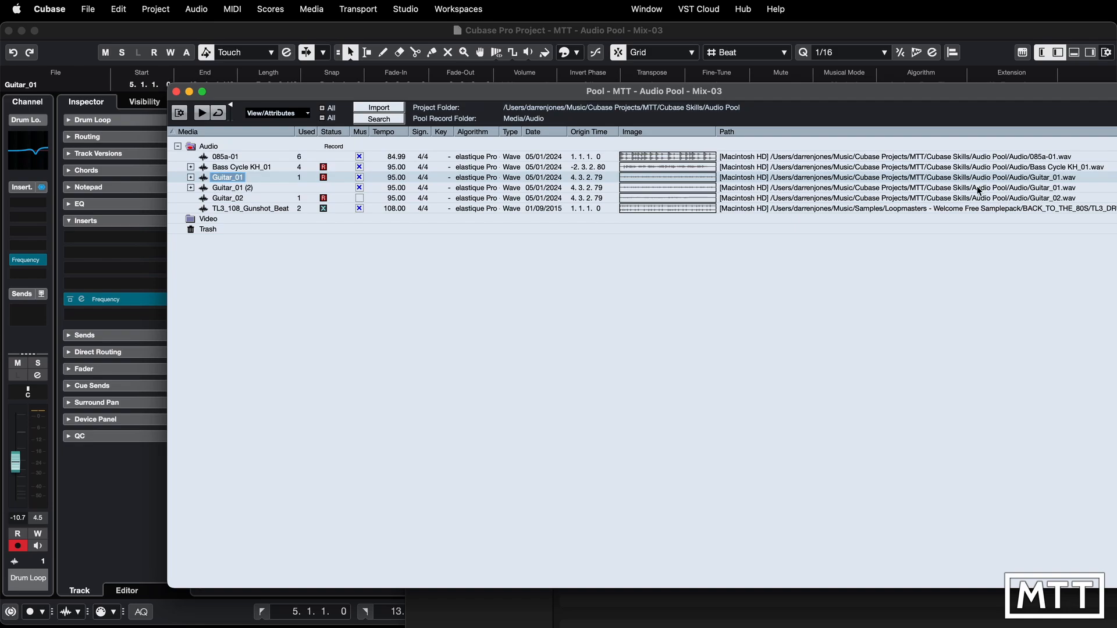
click(191, 188)
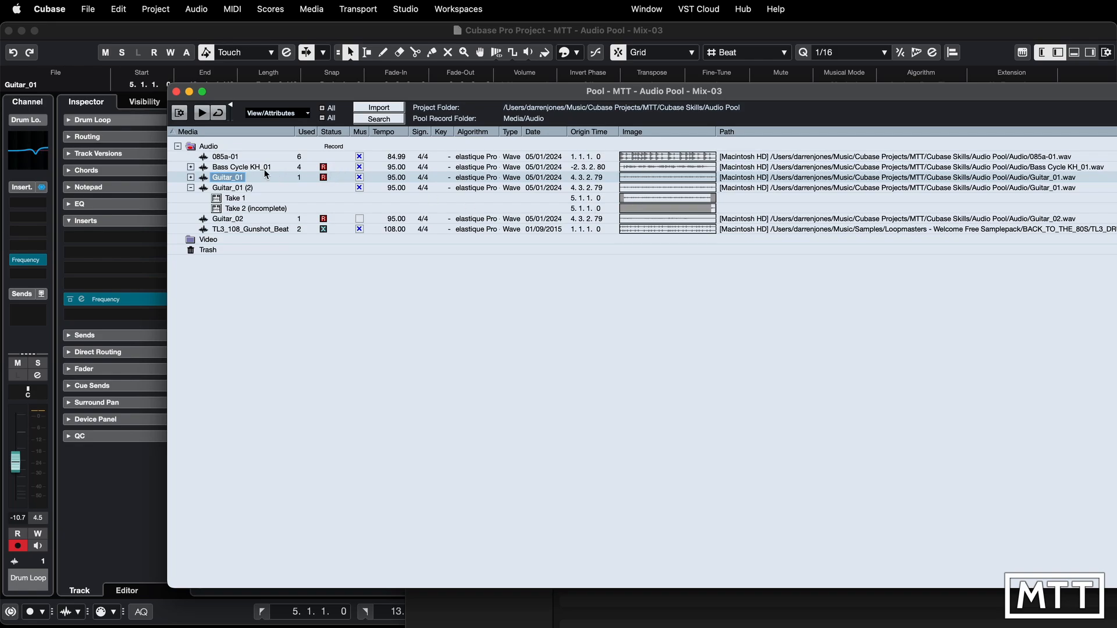
click(191, 177)
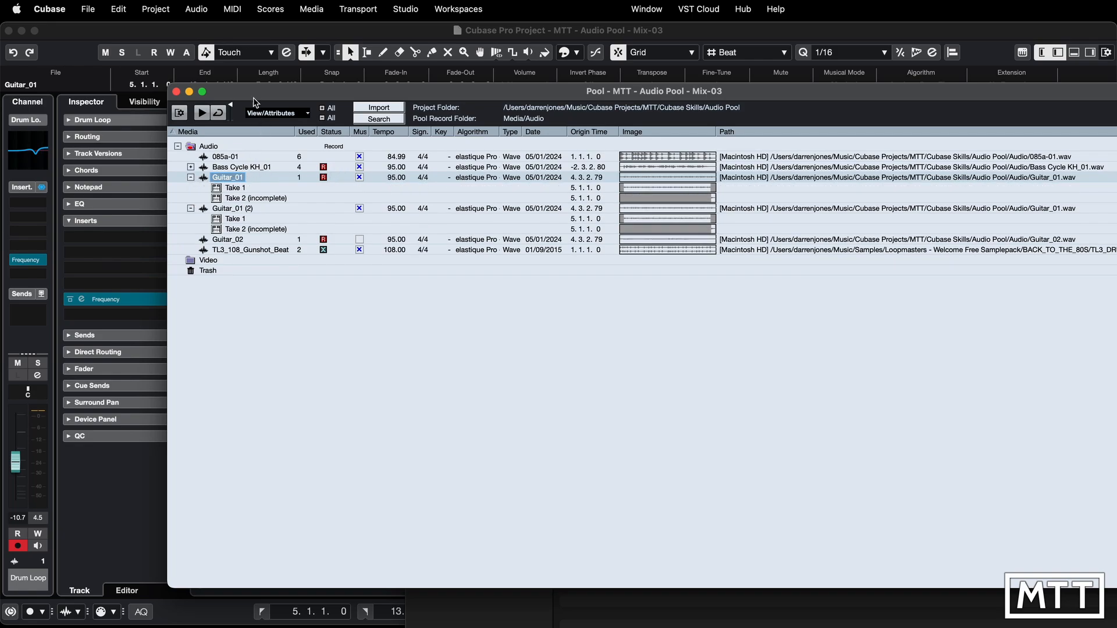
- Duplicate the Gtr Chords track in the project, and delete the copied event from the duplicate
drag(252, 90, 664, 154)
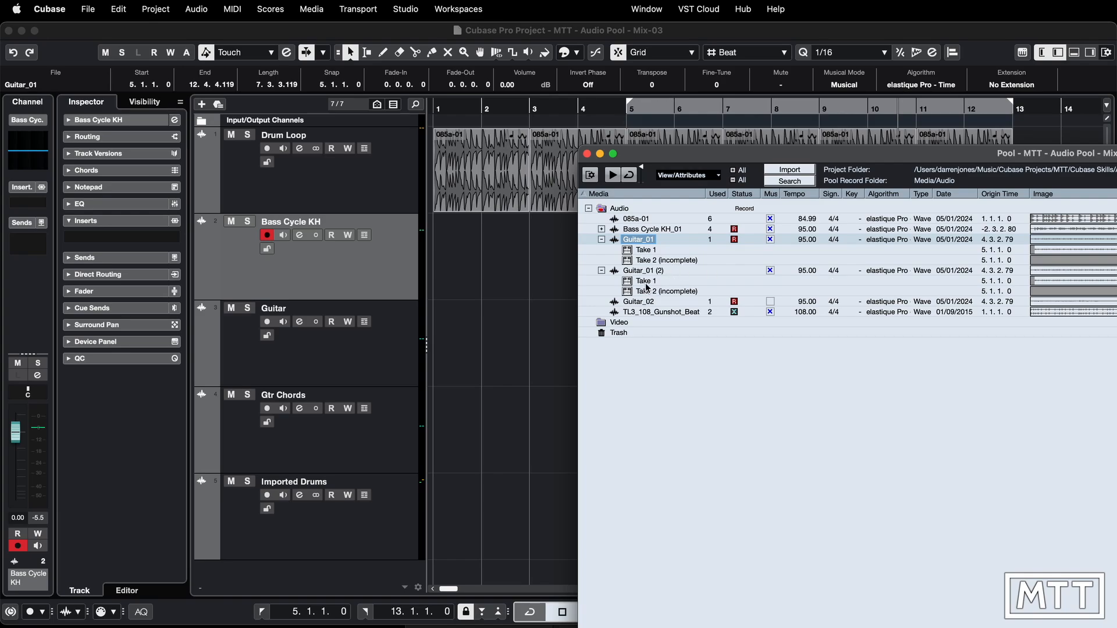
click(357, 369)
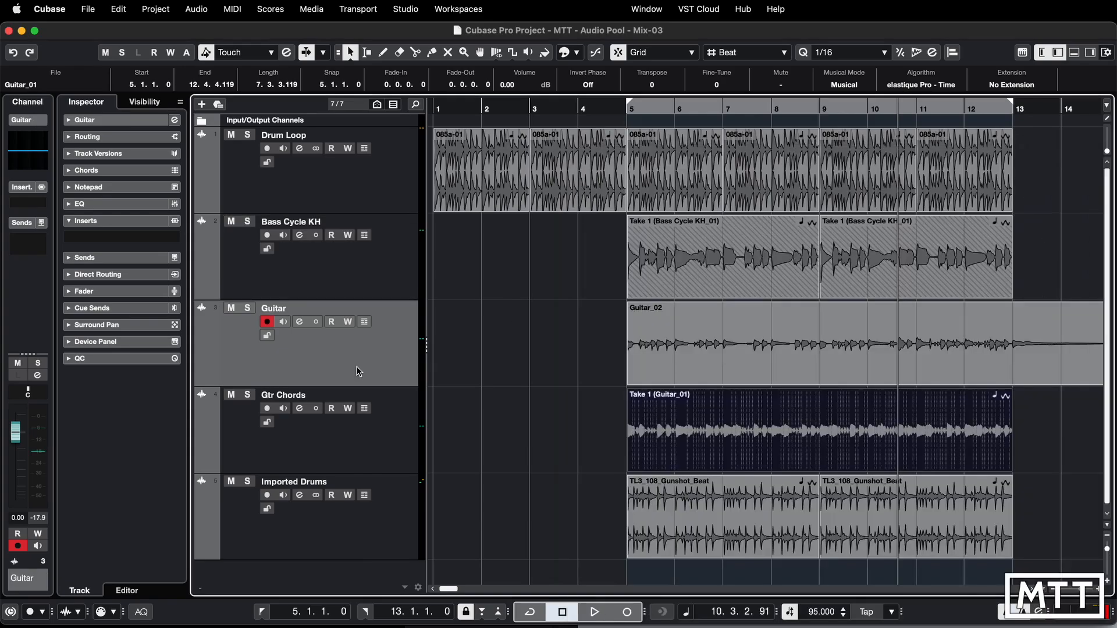
right_click(358, 368)
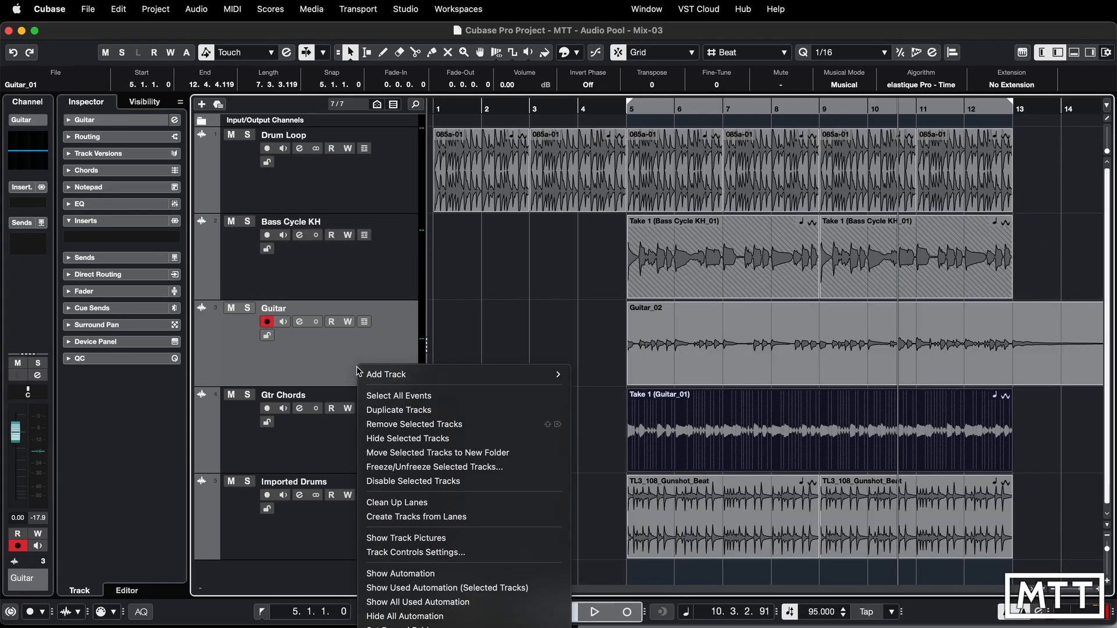
click(396, 355)
click(368, 449)
right_click(371, 449)
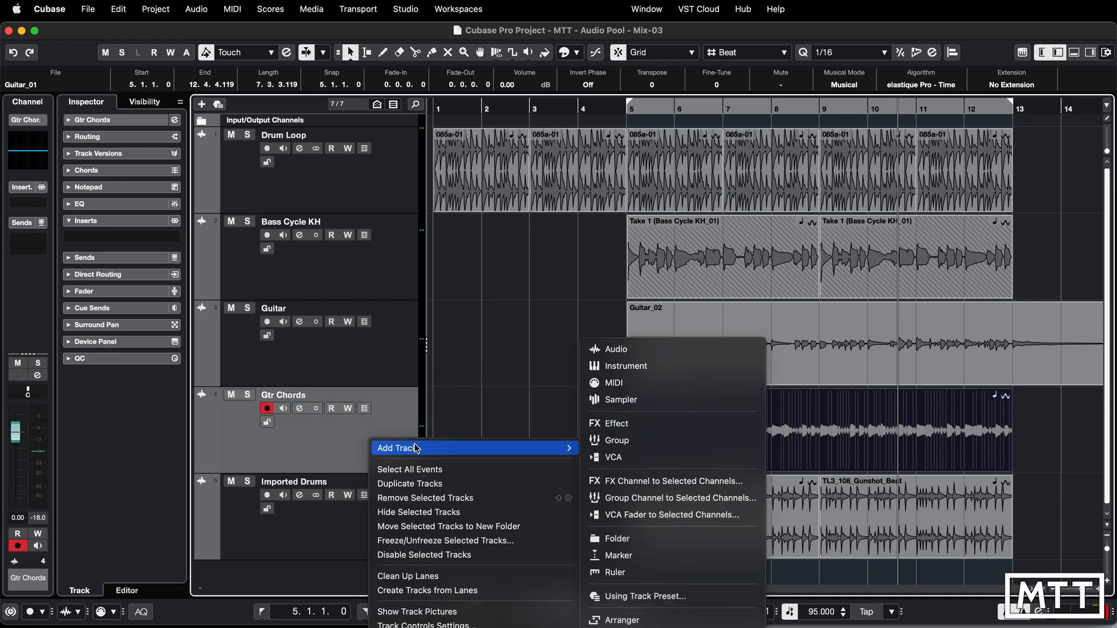
click(420, 481)
click(640, 498)
key(Delete)
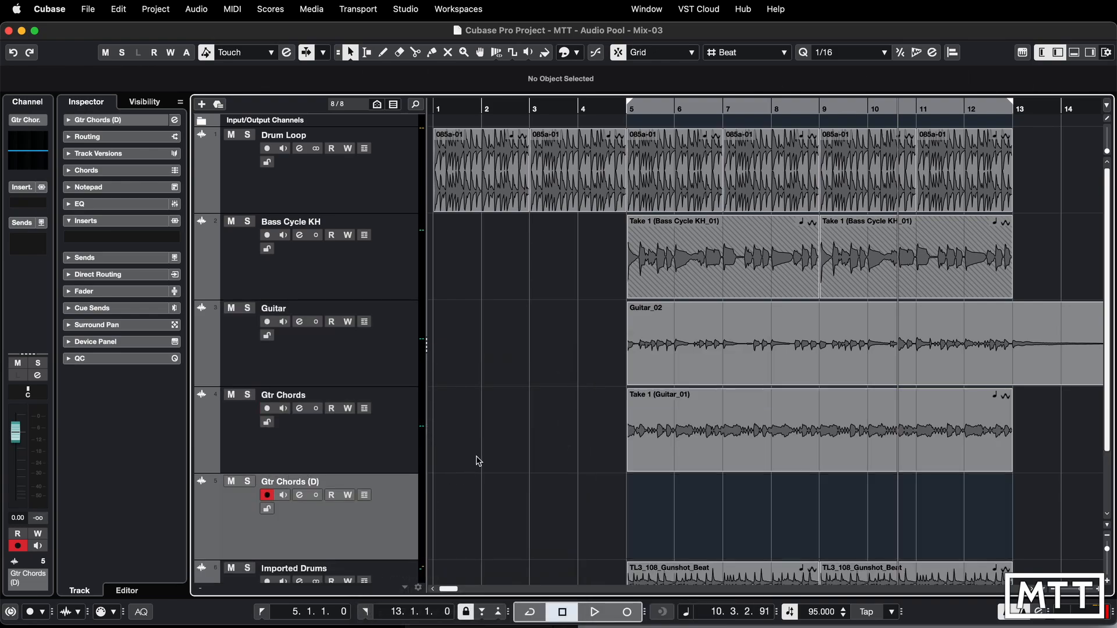
- Rename the duplicated track as Gtr Chords V2
double_click(339, 481)
key(Right)
key(BackSpace)
key(BackSpace)
key(BackSpace)
text(V2)
key(Return)
- Place Take 1 of Guitar_01 (2) from the Pool onto the Gtr Chords V2 track at bar 5
key(super+p)
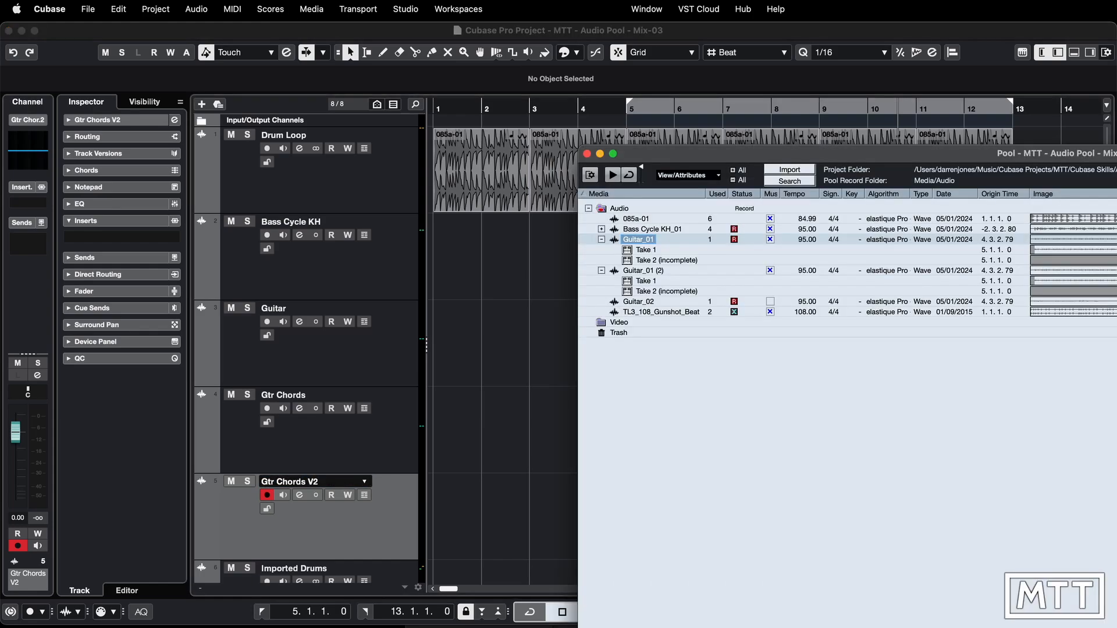
drag(666, 160, 859, 212)
drag(830, 336, 634, 511)
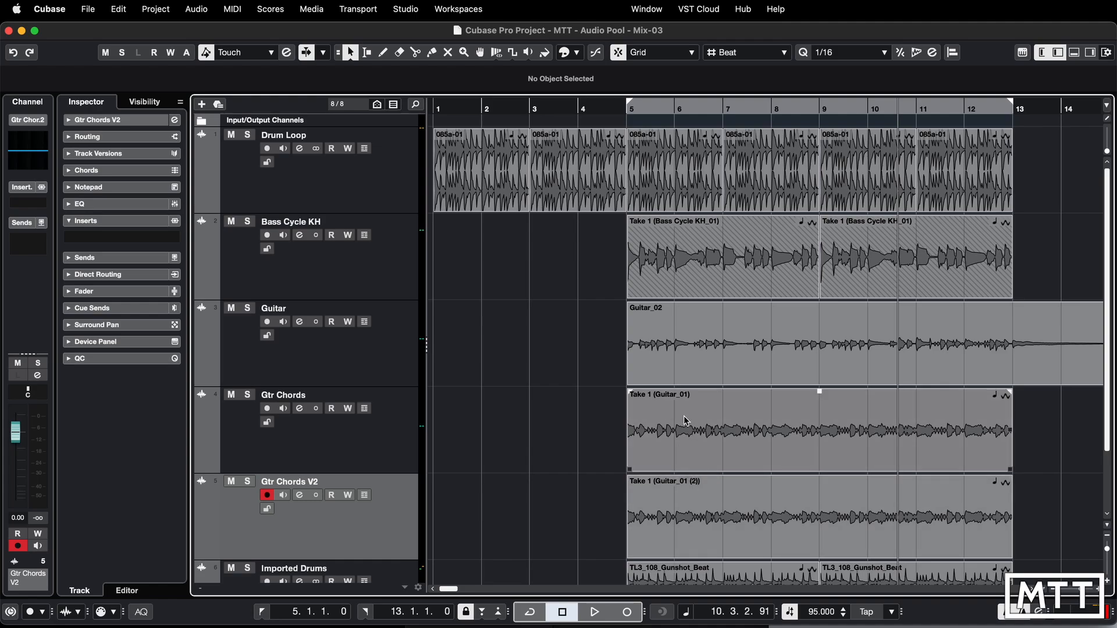
- Normalize the Guitar_01 (2) event on the Gtr Chords V2 track to a maximum peak level of -2.00 dB
click(701, 494)
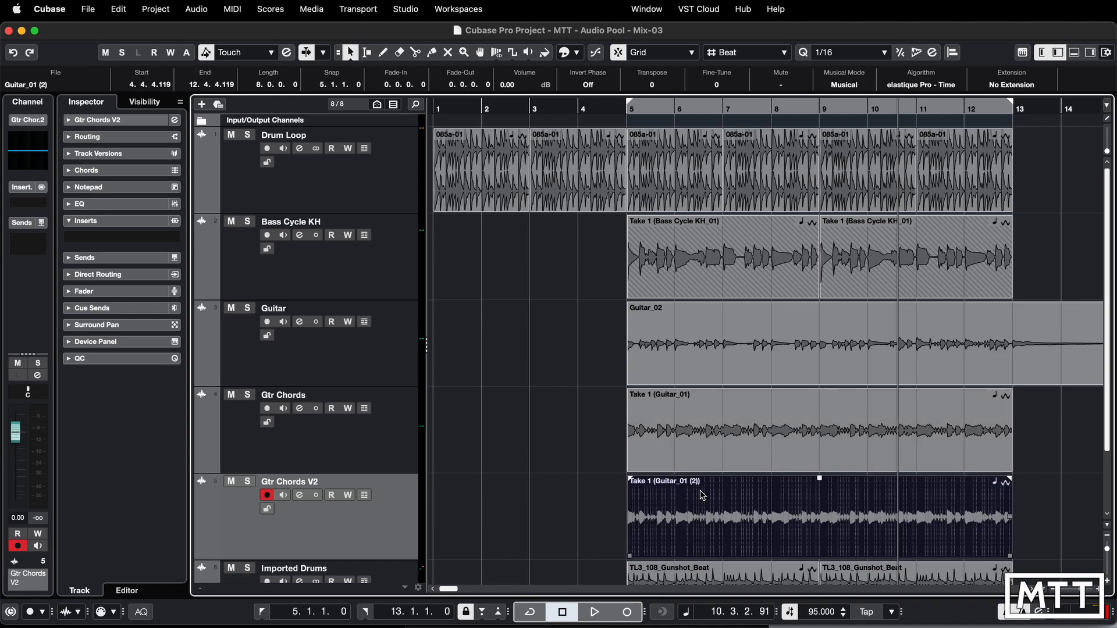
right_click(743, 513)
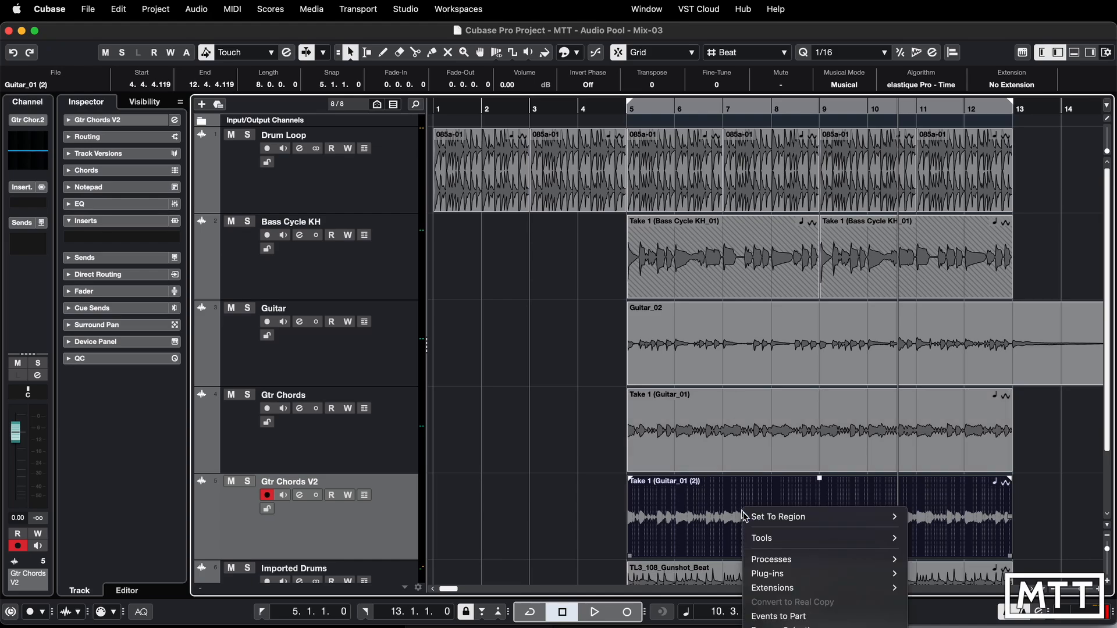
mouse_move(762, 563)
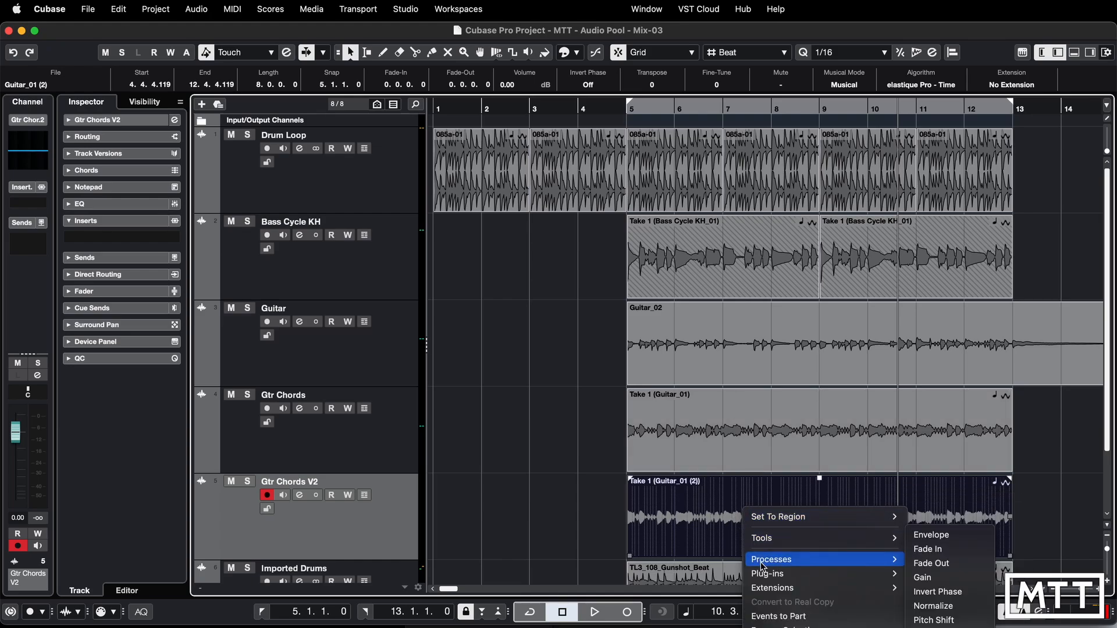
click(938, 607)
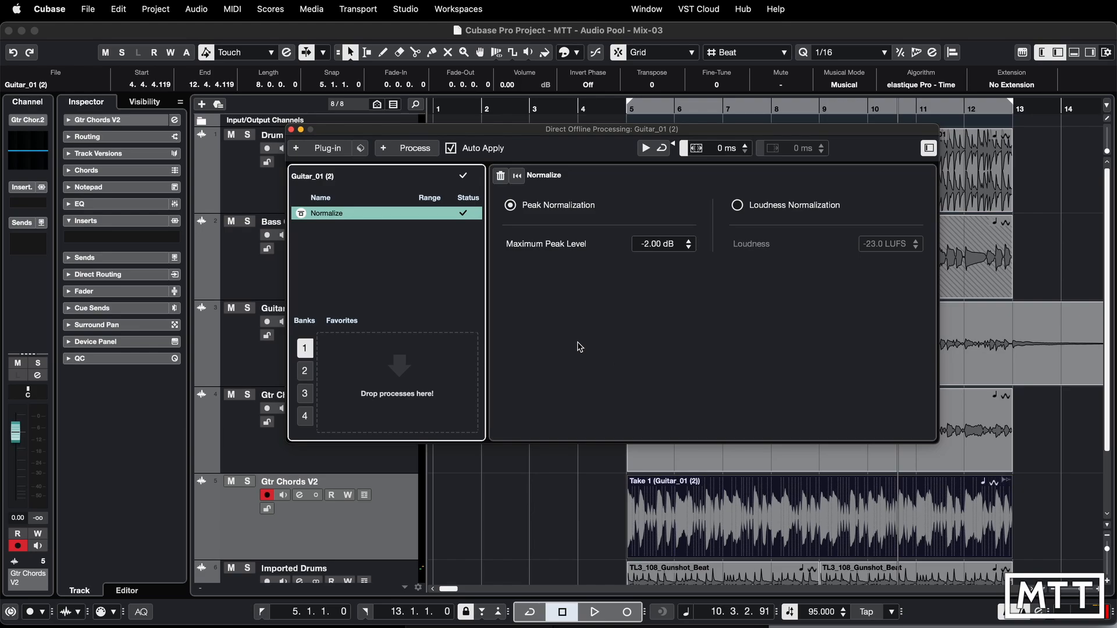
click(291, 129)
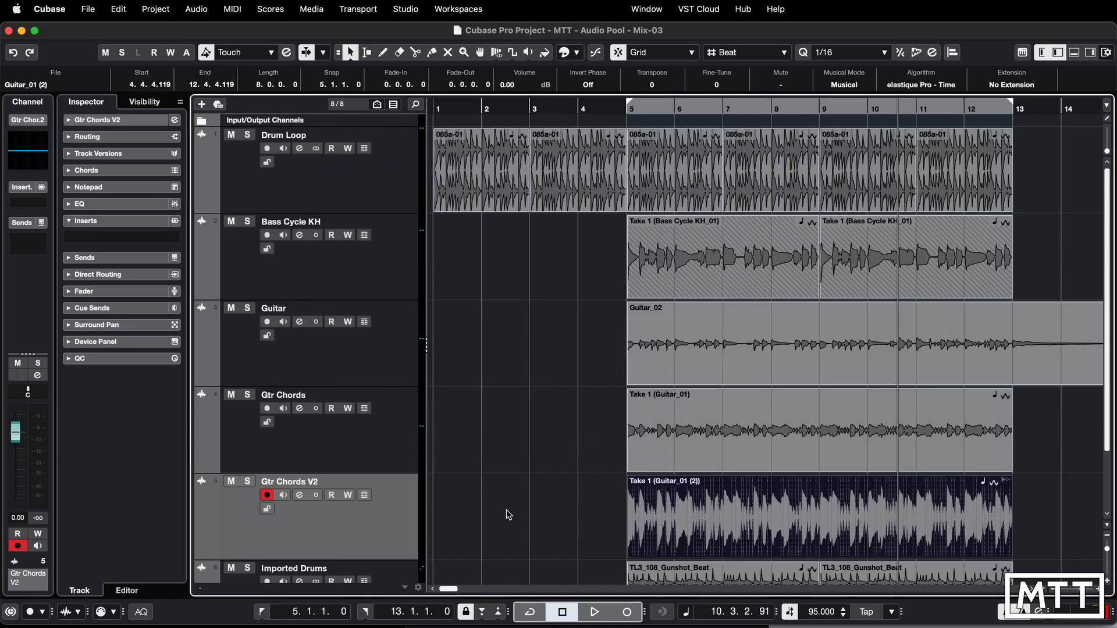
- Open the Pool and examine the offline audio, plug-in and process options for the Guitar_01 (2) clip
key(super+p)
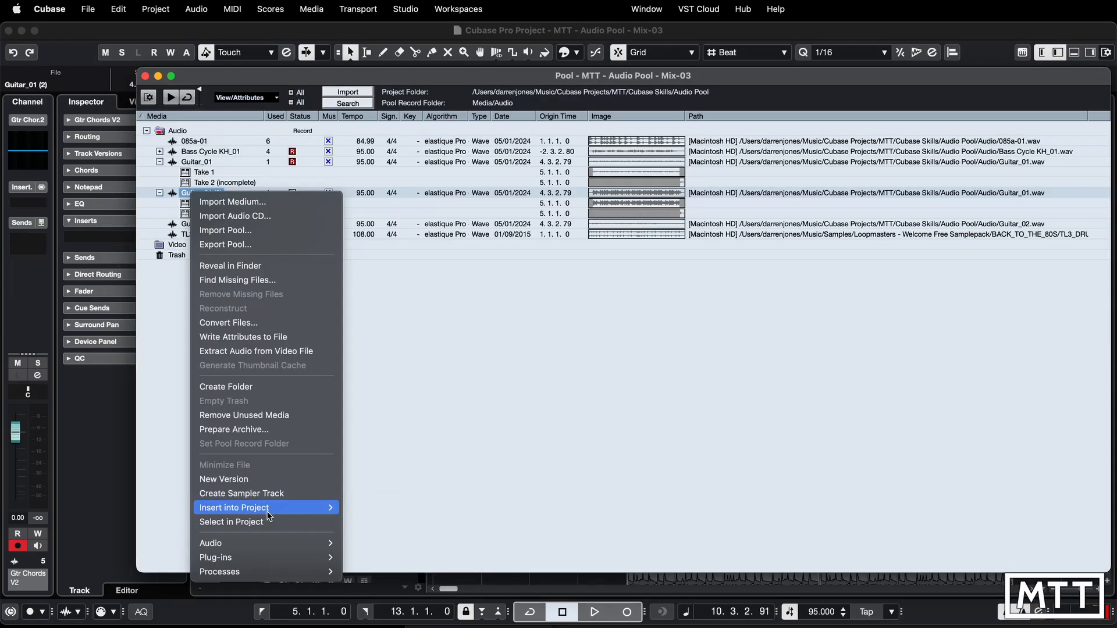
mouse_move(270, 517)
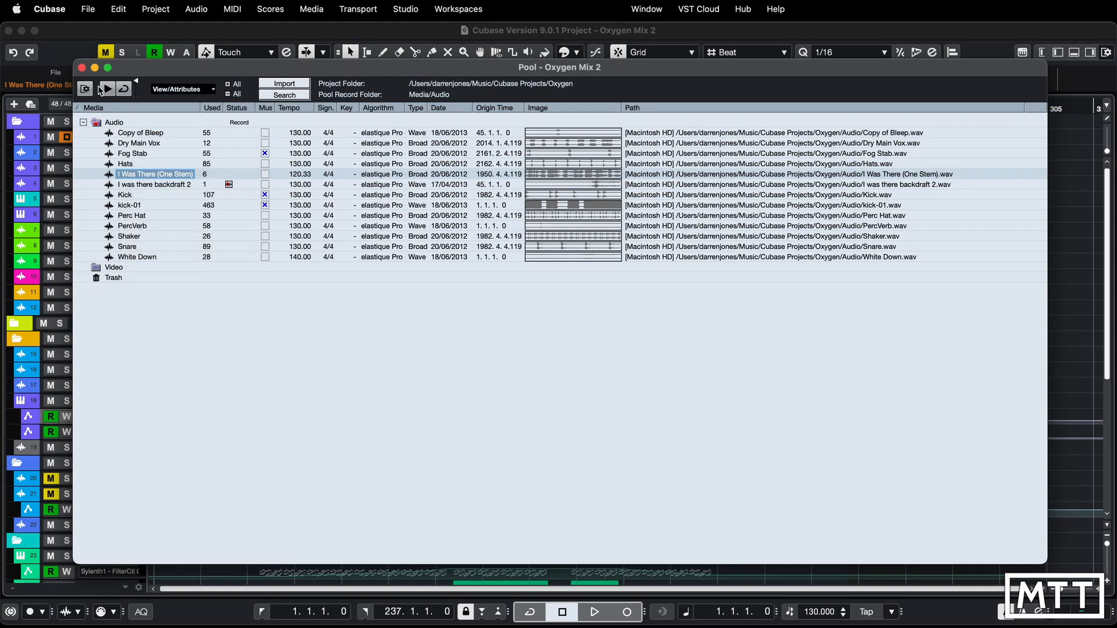
click(82, 67)
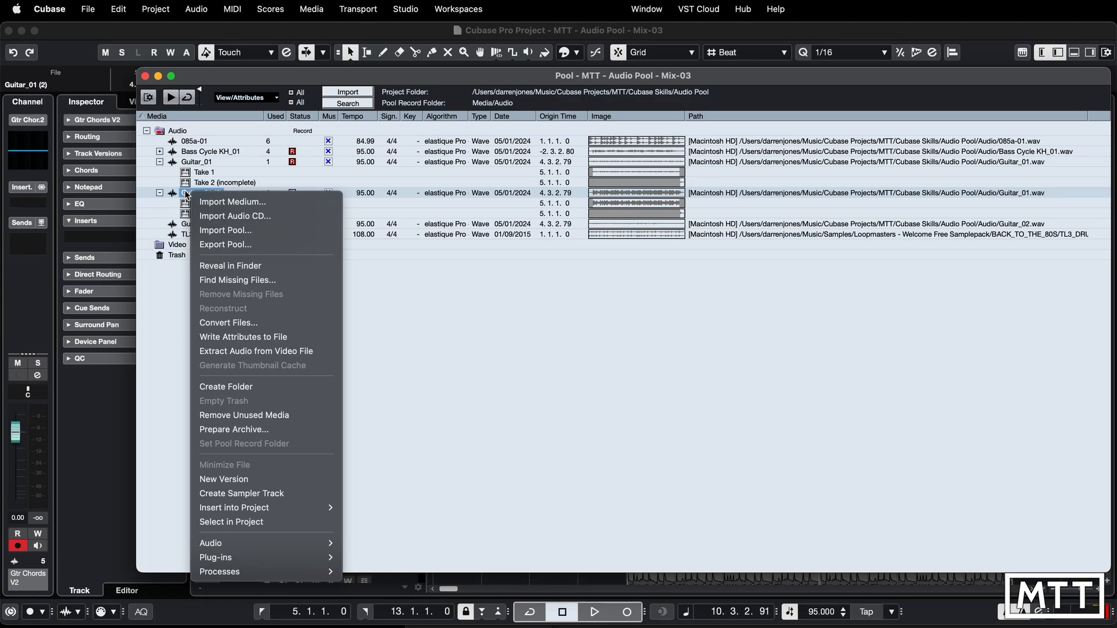
mouse_move(320, 543)
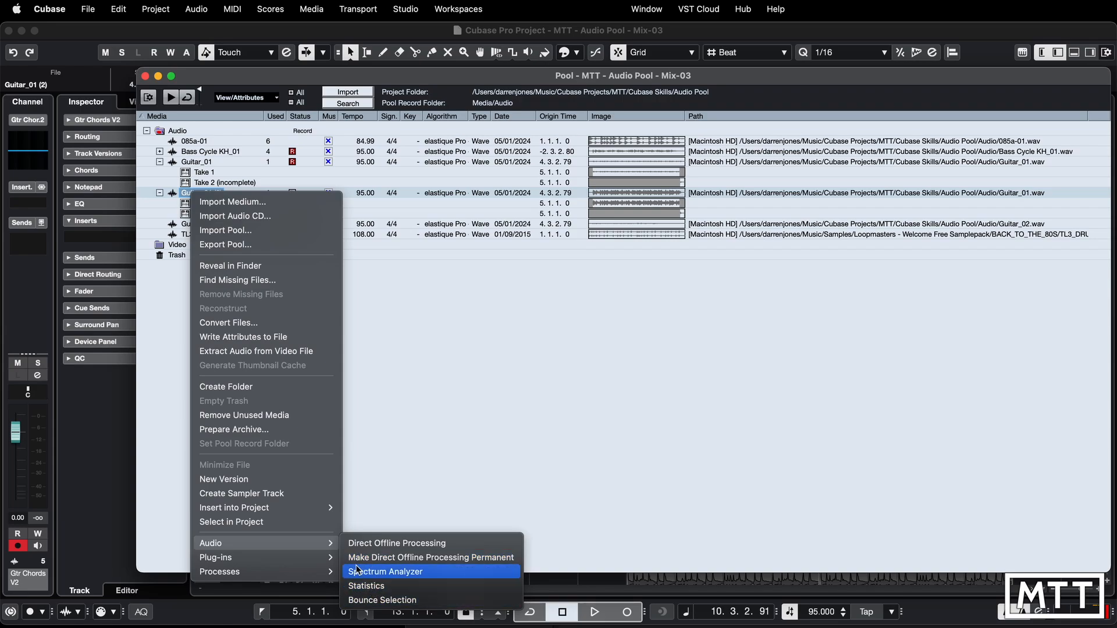
mouse_move(319, 564)
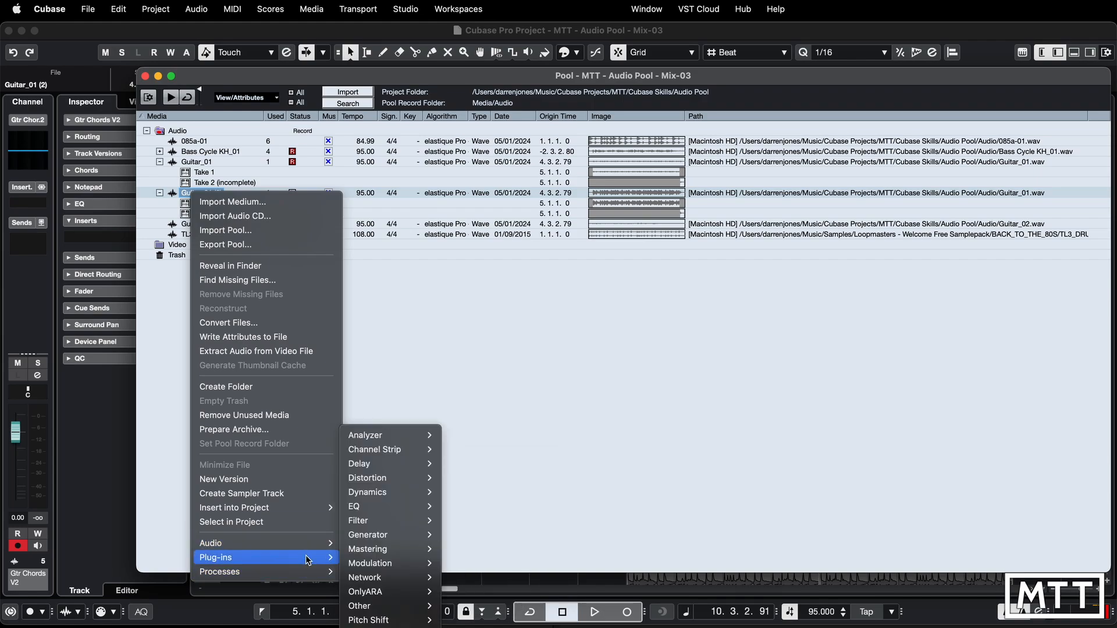
click(501, 411)
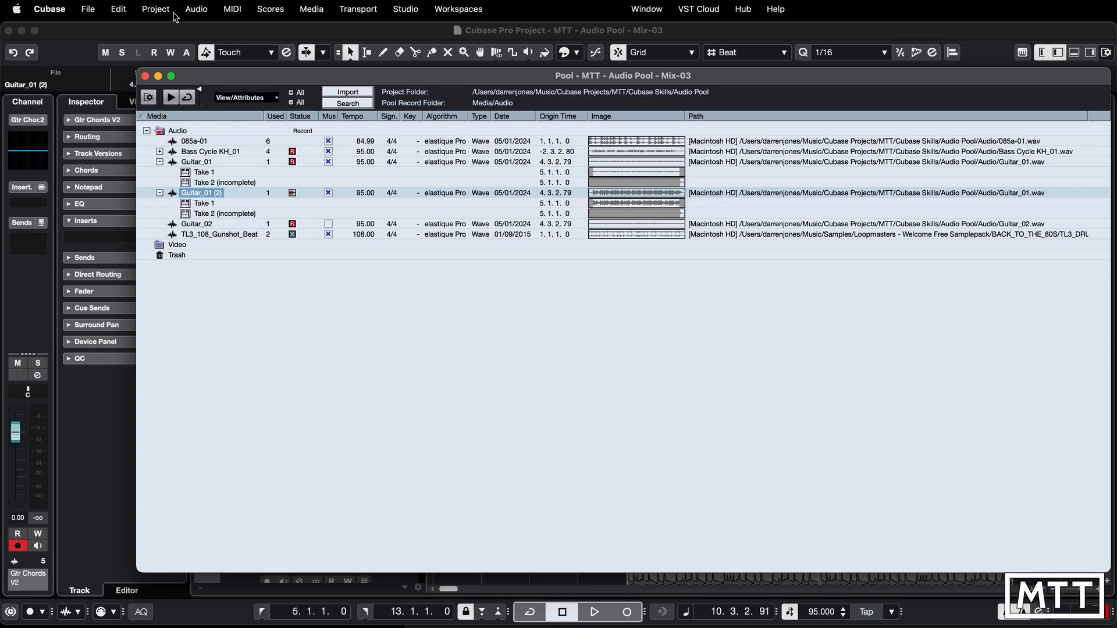
- Review the plug-in and process options for the selected event in the project, and reopen the Pool at the TL3_108_Gunshot_Beat clip
click(174, 24)
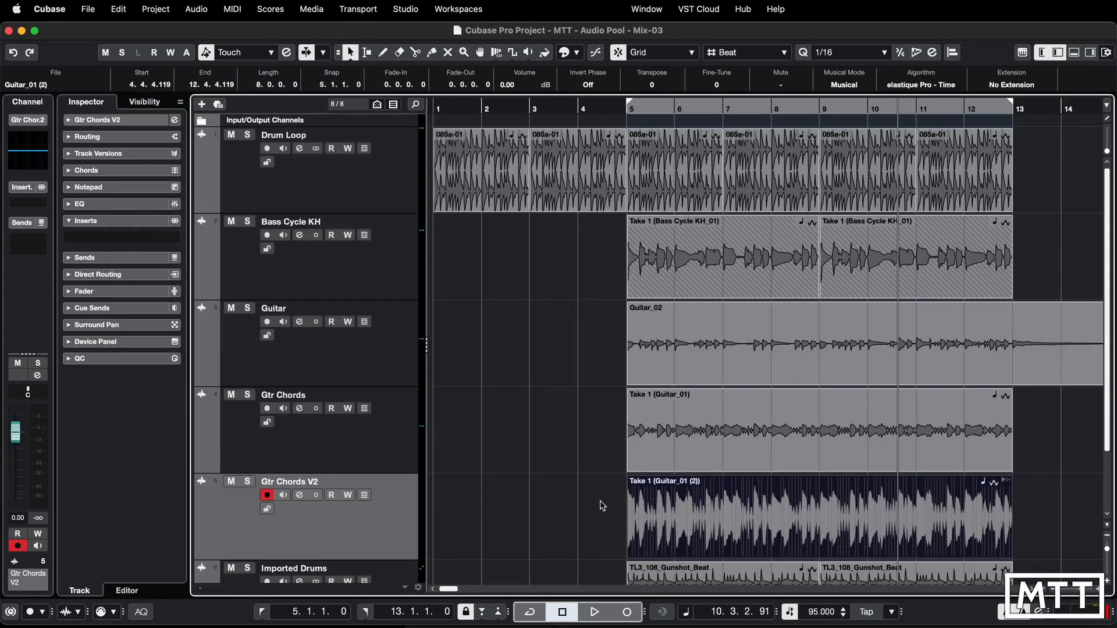
click(204, 10)
mouse_move(230, 51)
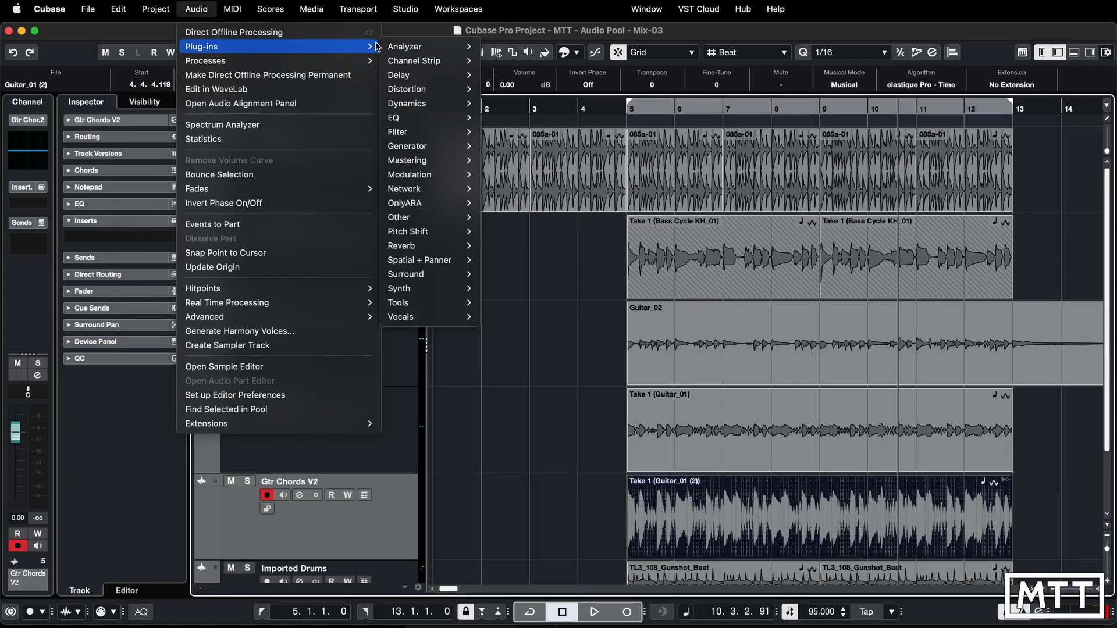
mouse_move(370, 60)
click(519, 490)
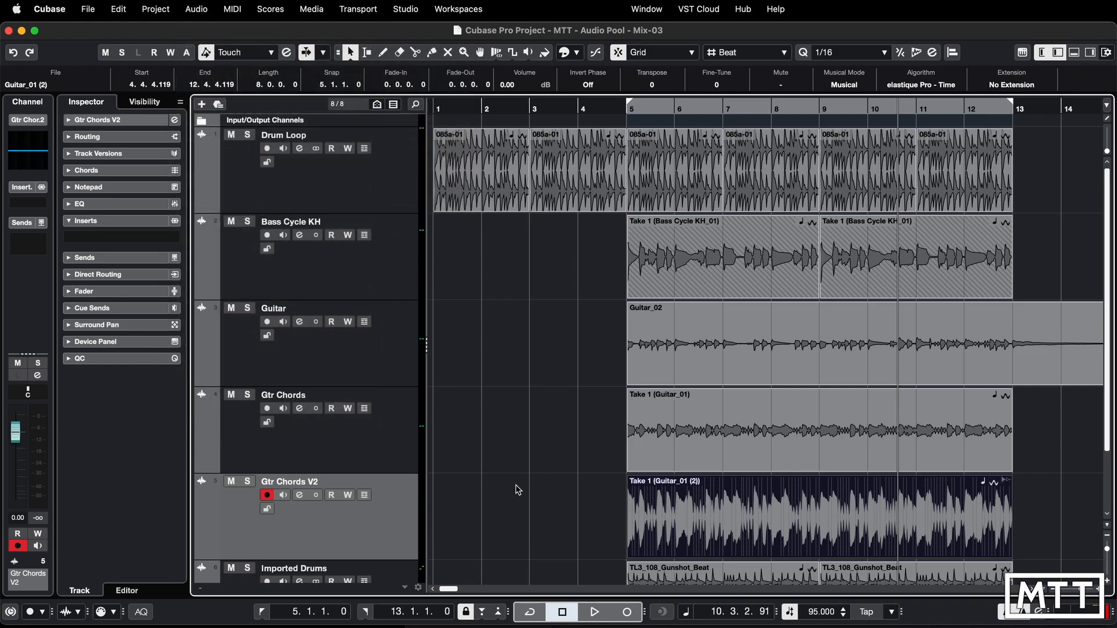
key(super+p)
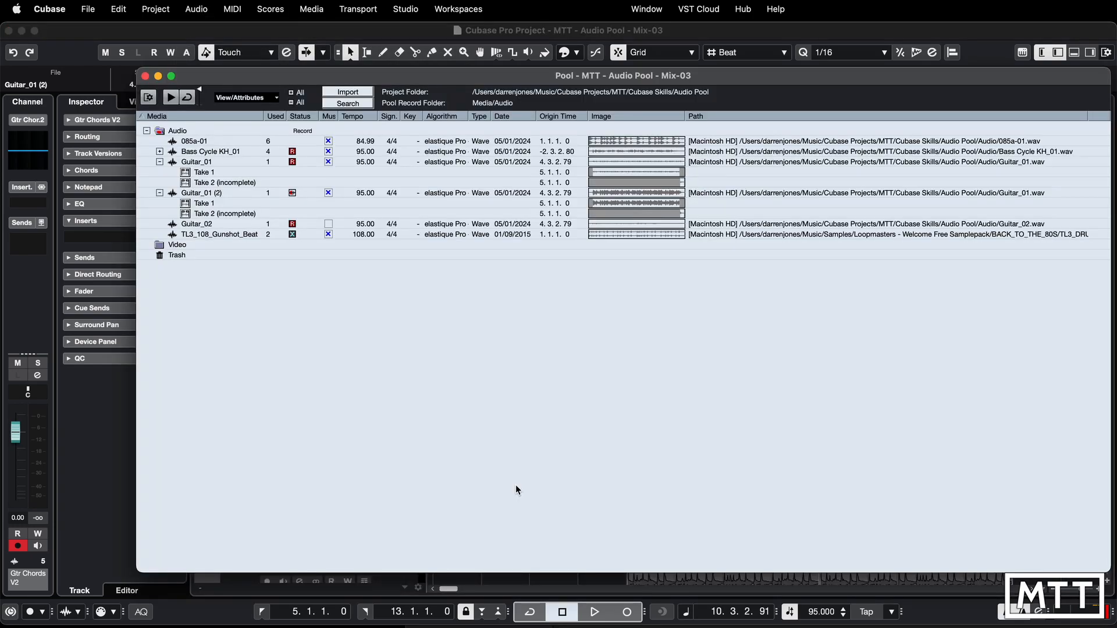
right_click(211, 234)
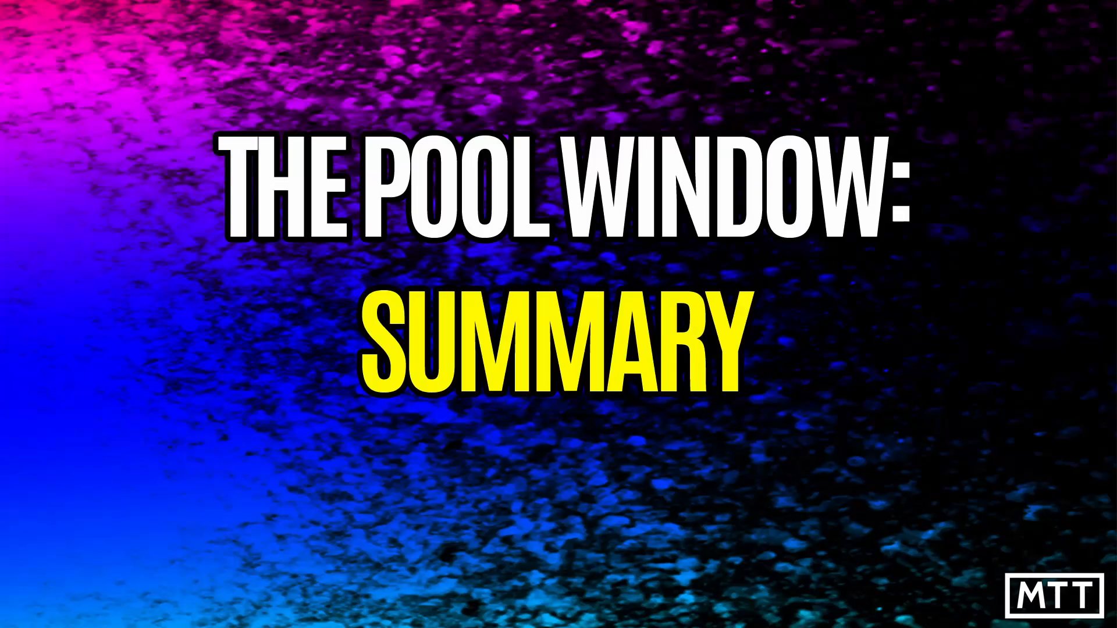